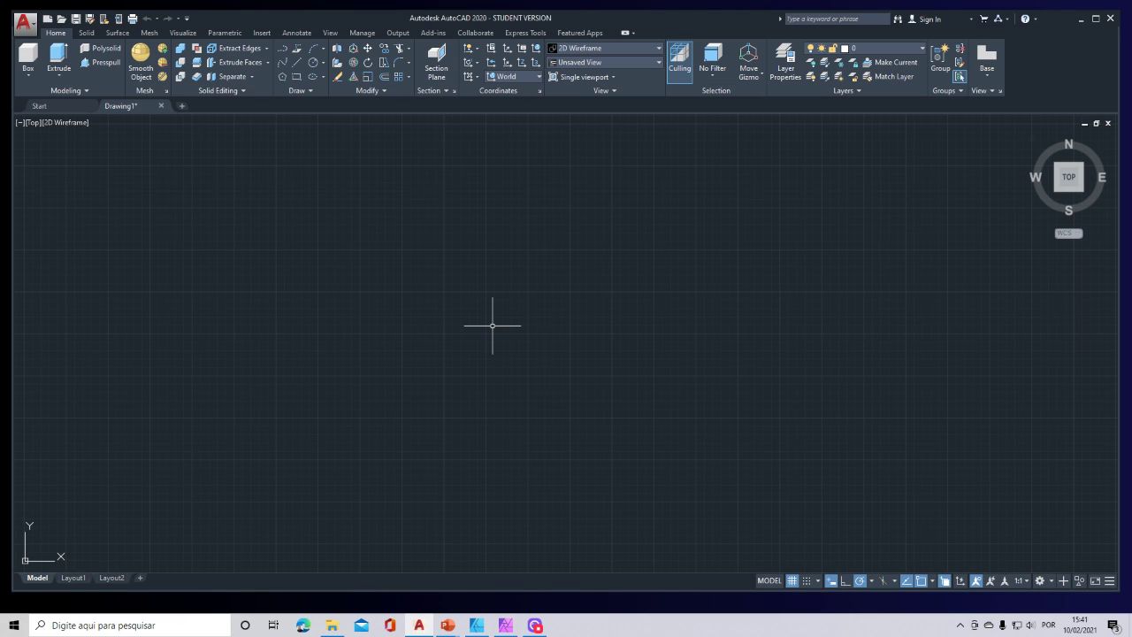
Set the drawing units' insertion scale to Meters
{"action": "type", "text": "un"}
{"action": "key", "text": "Return"}
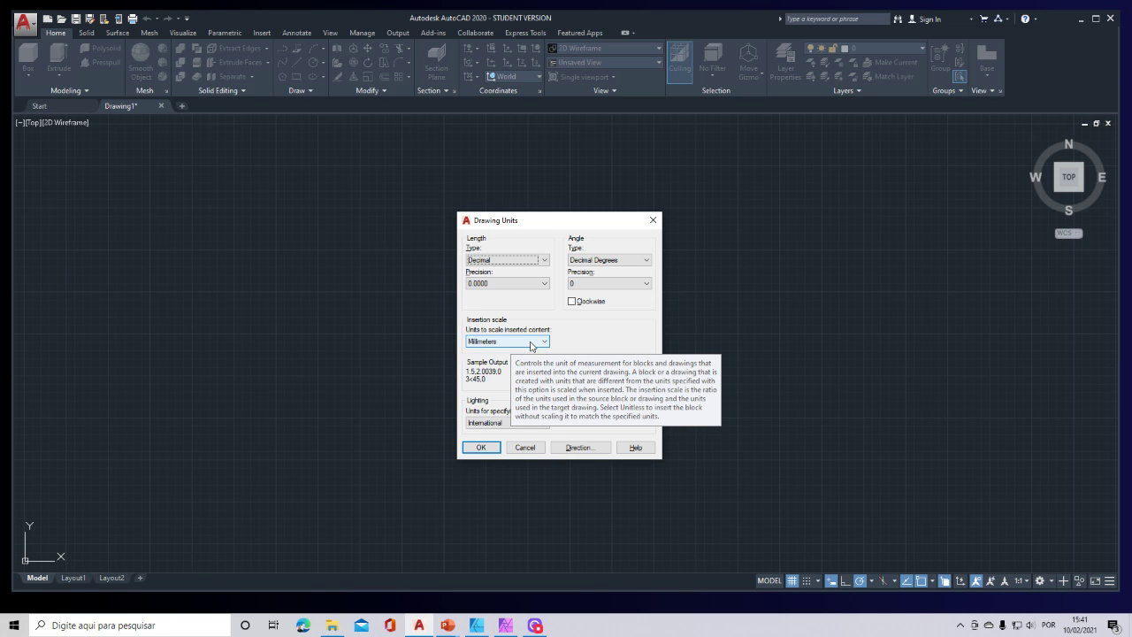
{"action": "left_click", "coordinate": [530, 343]}
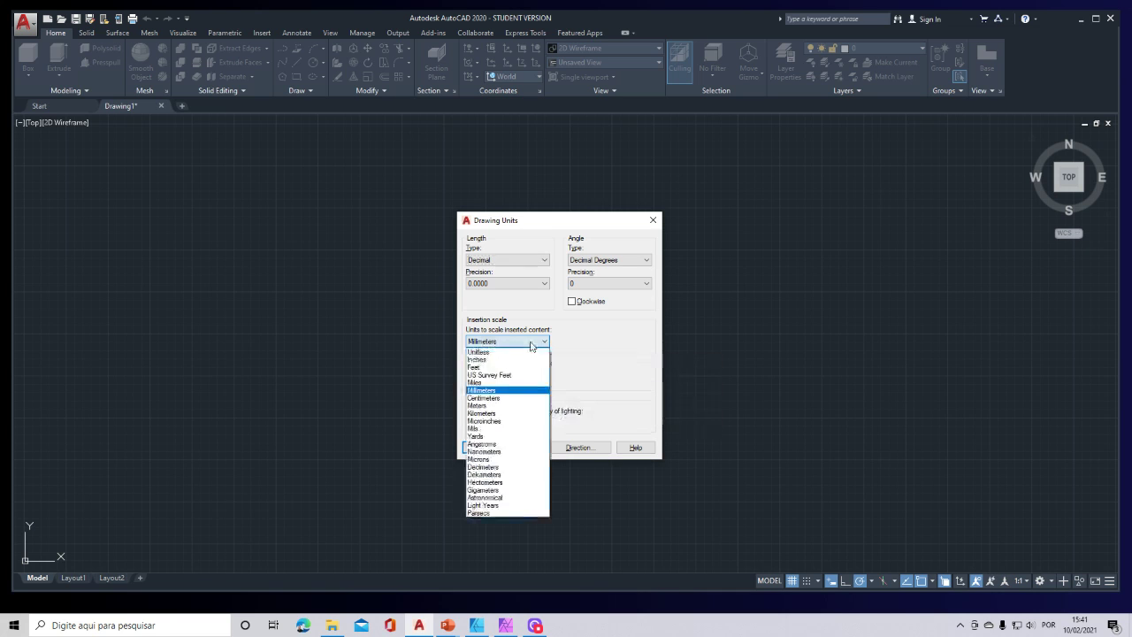
{"action": "left_click", "coordinate": [497, 406]}
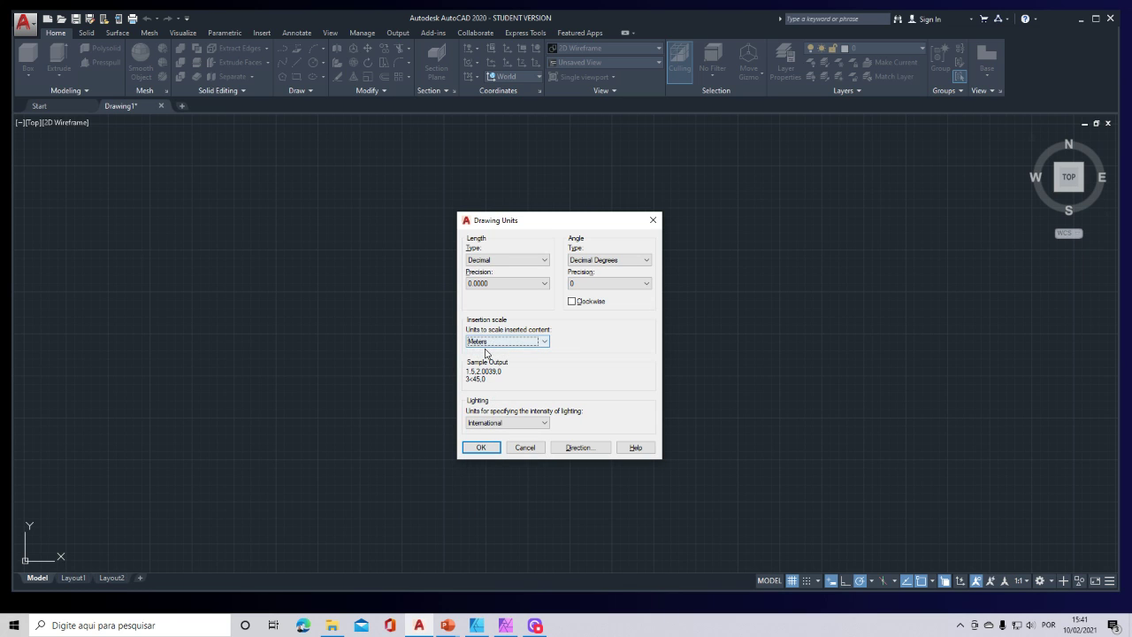
{"action": "left_click", "coordinate": [481, 447]}
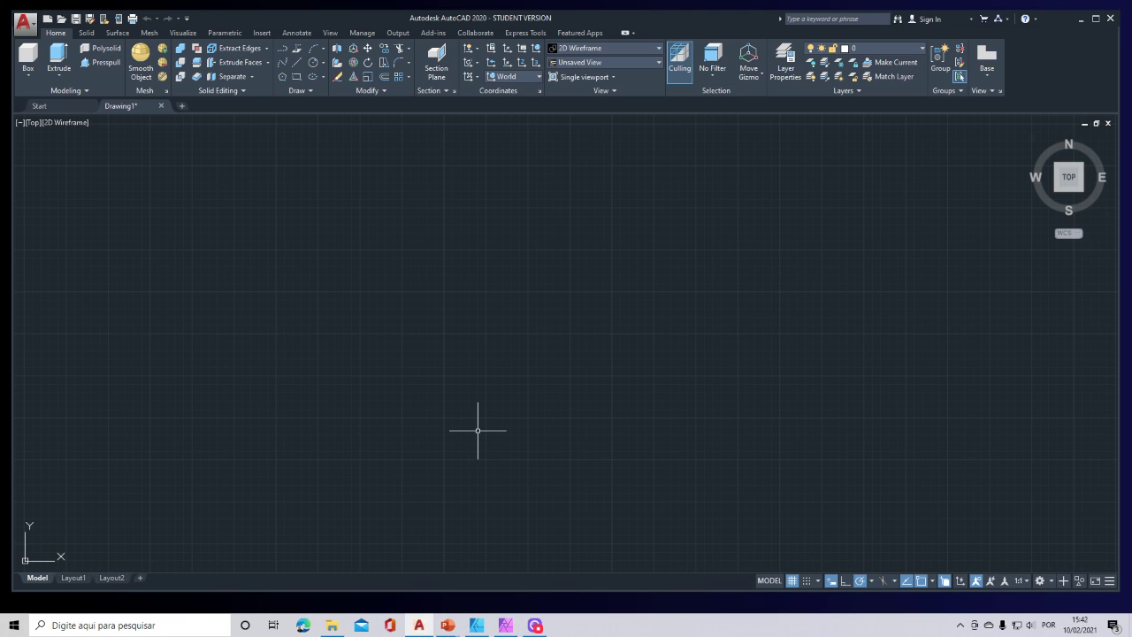
Split the model space into the Two: Vertical viewport configuration and make the left viewport active
{"action": "type", "text": "VPORTS"}
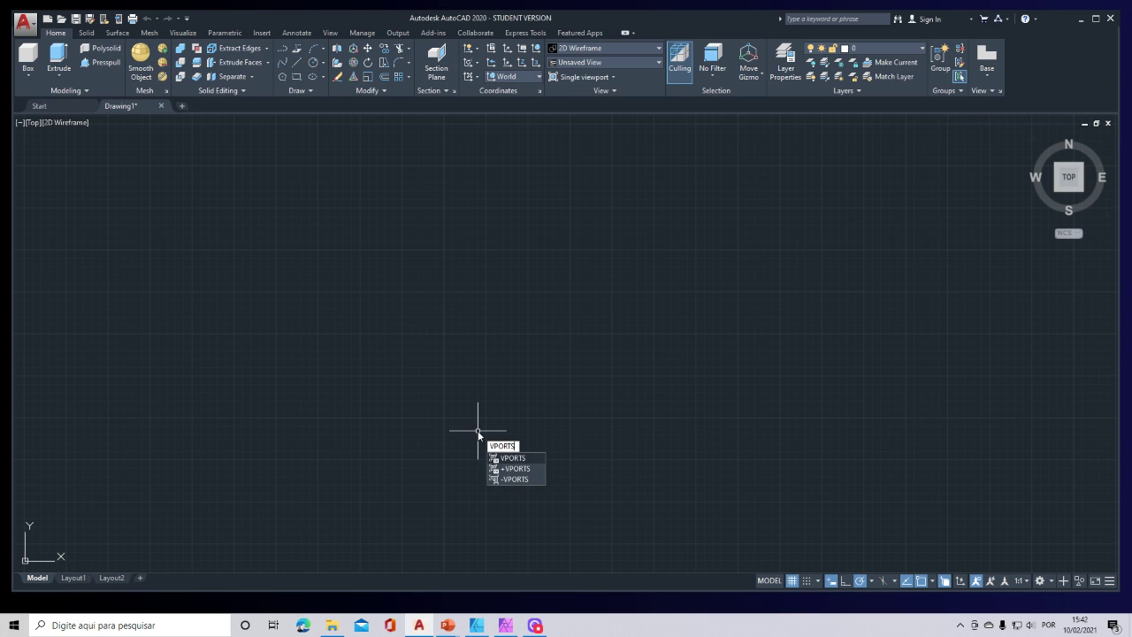
{"action": "key", "text": "Return"}
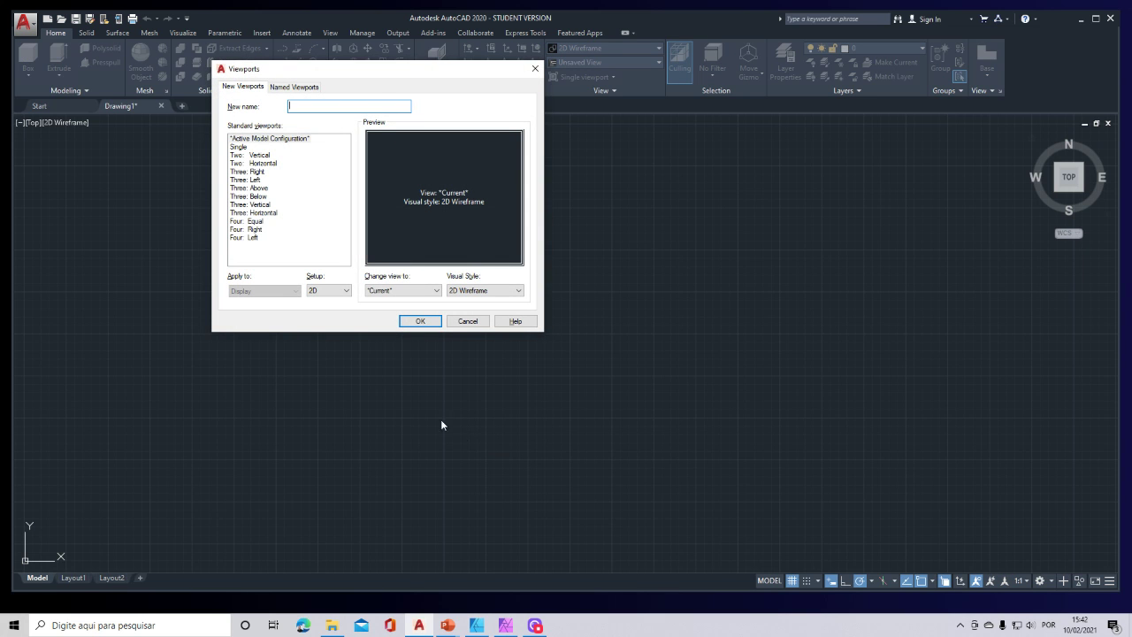
{"action": "left_click_drag", "start_coordinate": [394, 69], "coordinate": [607, 171]}
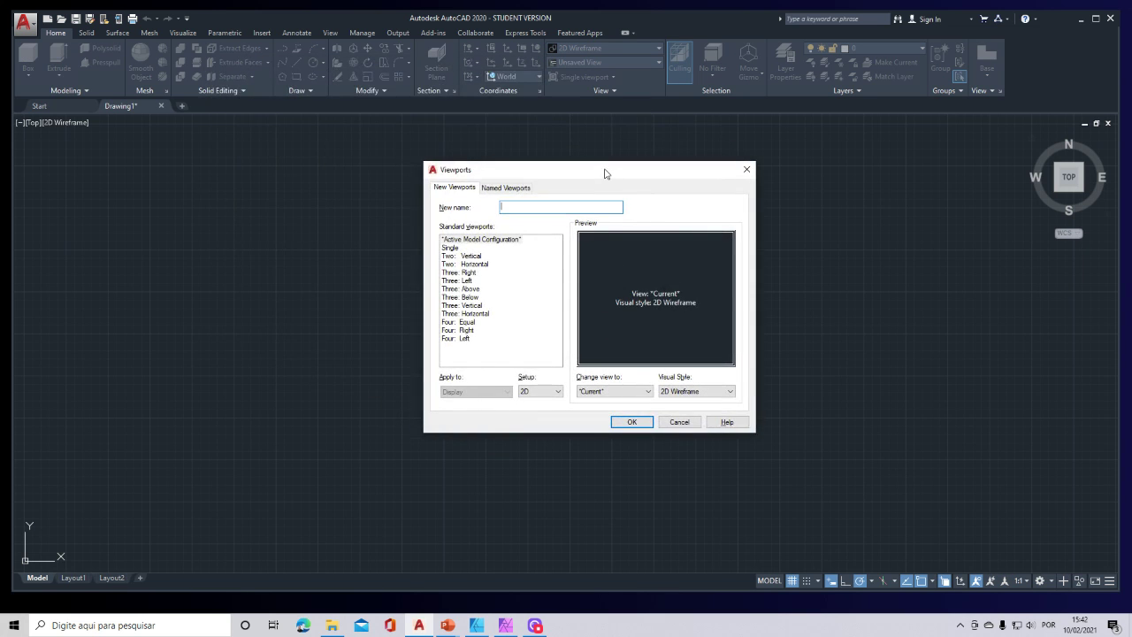
{"action": "left_click", "coordinate": [468, 256]}
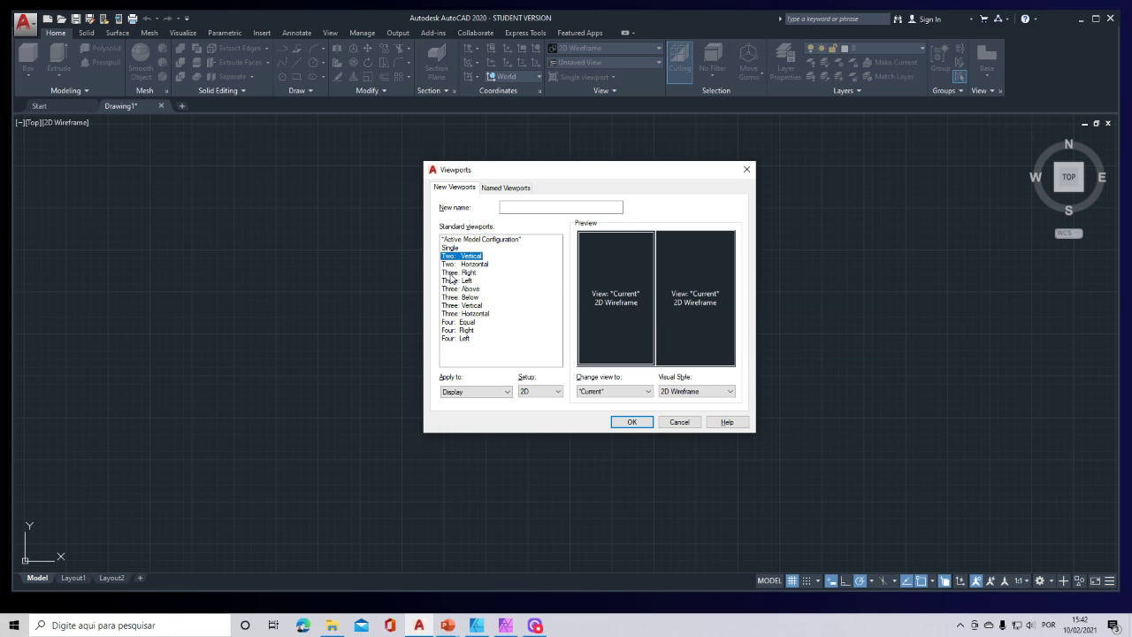
{"action": "left_click", "coordinate": [457, 273]}
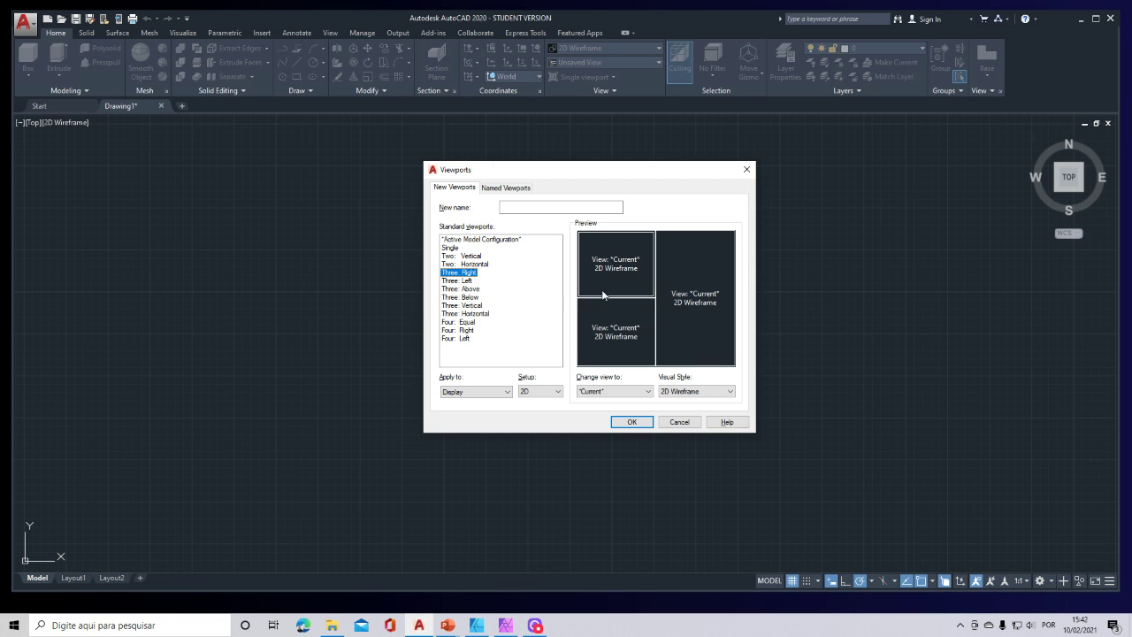
{"action": "key", "text": "Down"}
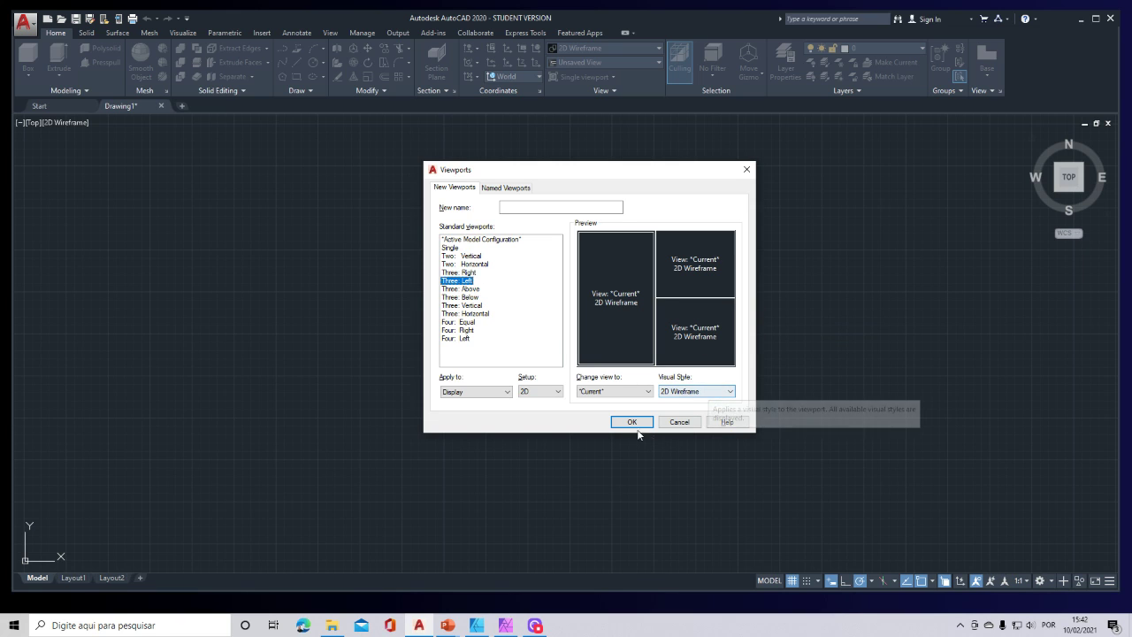
{"action": "left_click", "coordinate": [471, 255]}
{"action": "left_click", "coordinate": [628, 424]}
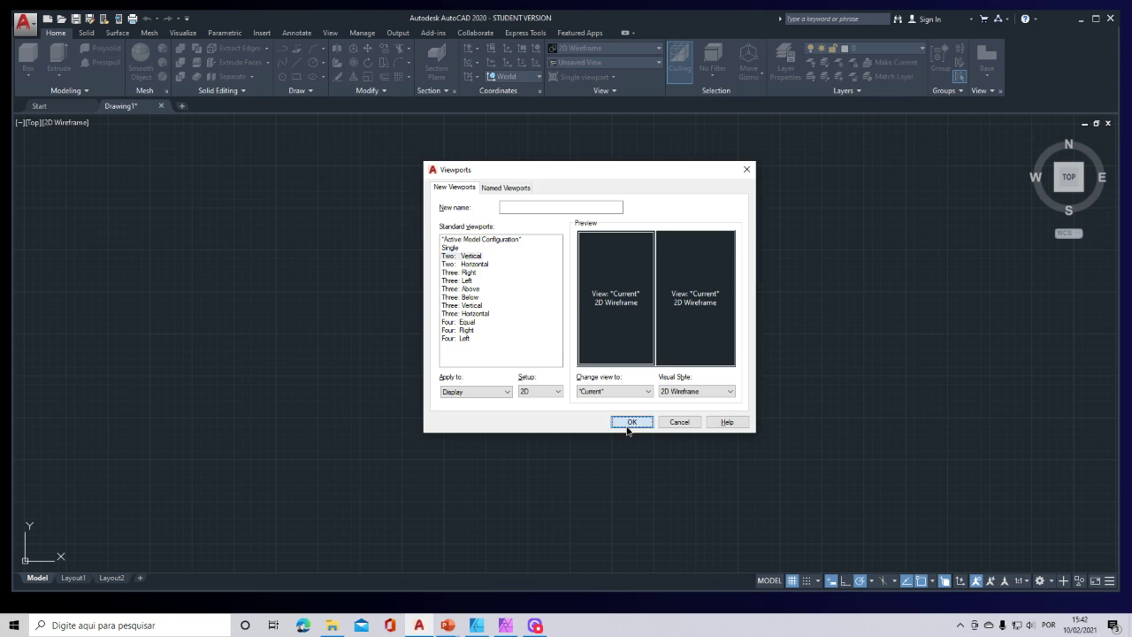
{"action": "left_click", "coordinate": [462, 311]}
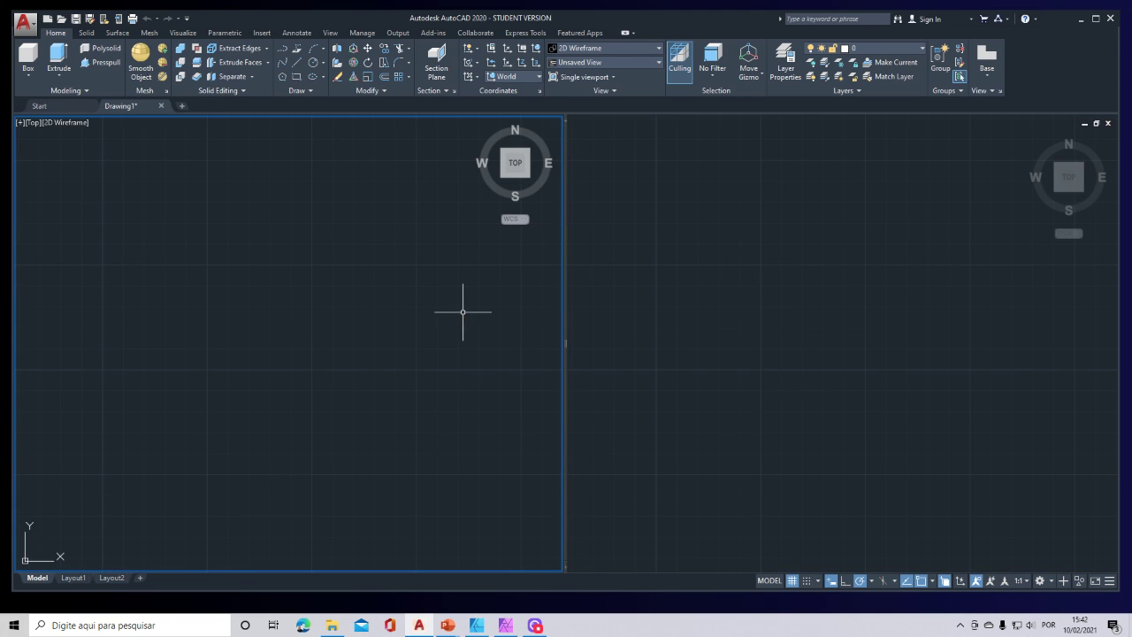
{"action": "left_click", "coordinate": [652, 313]}
{"action": "left_click", "coordinate": [432, 307]}
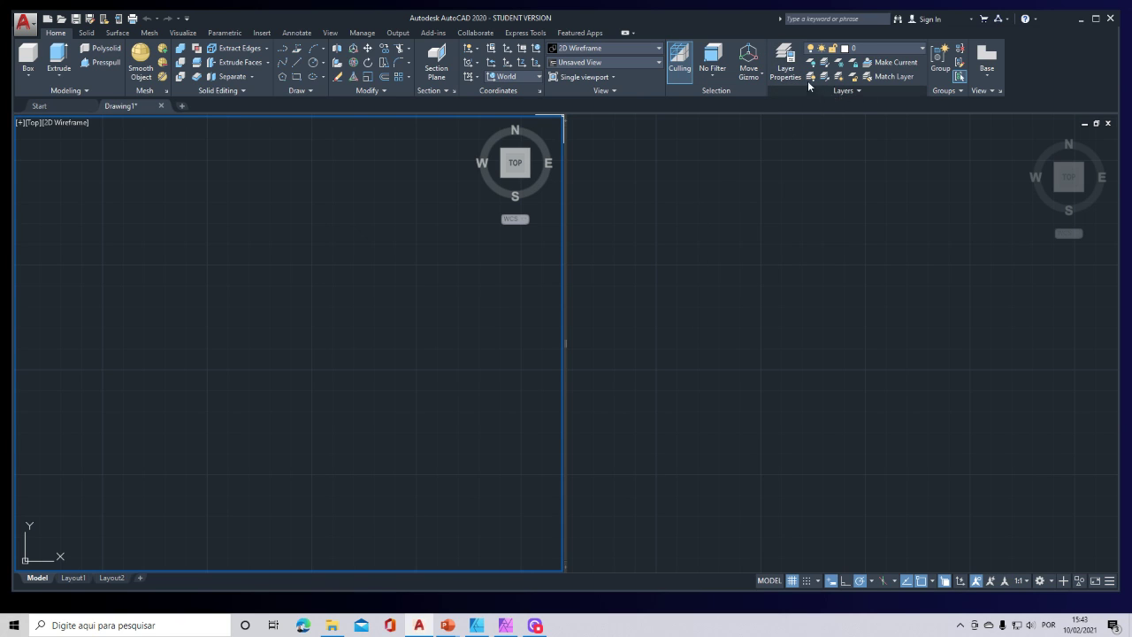
Open the Layer Properties Manager and anchor it to the right side of the drawing area
{"action": "left_click", "coordinate": [784, 68]}
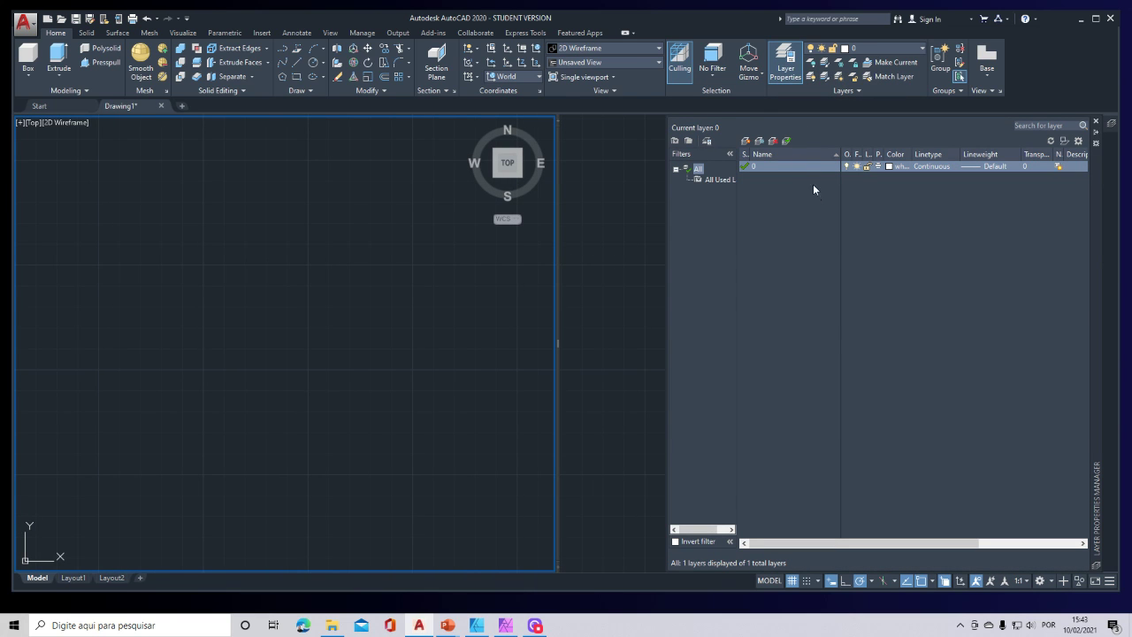
{"action": "left_click_drag", "start_coordinate": [1099, 156], "coordinate": [739, 171]}
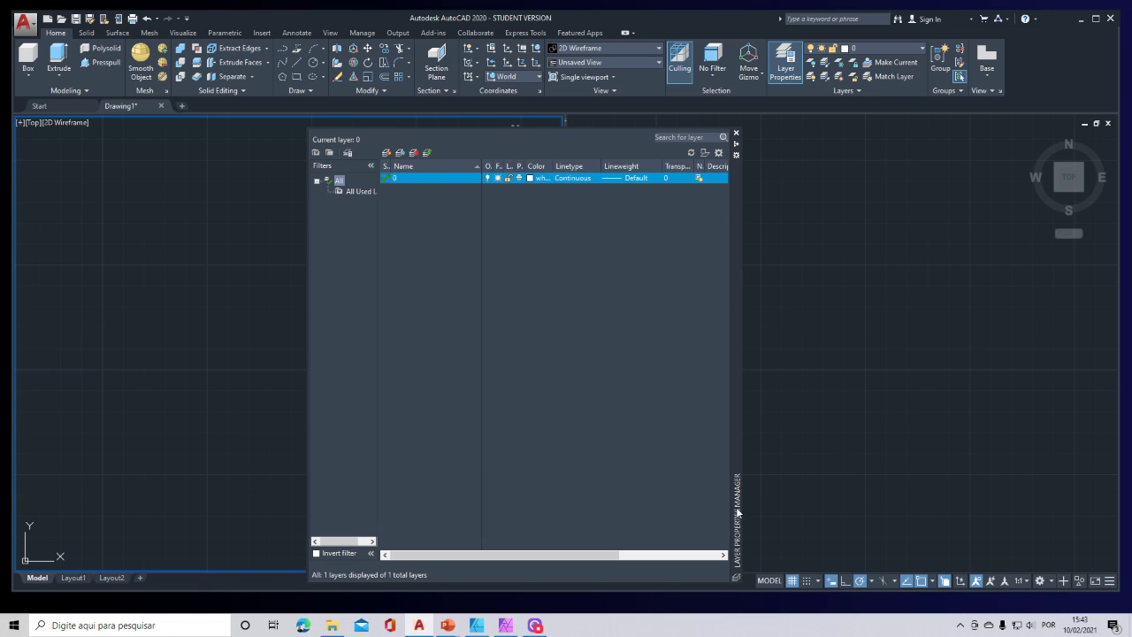
{"action": "right_click", "coordinate": [738, 400]}
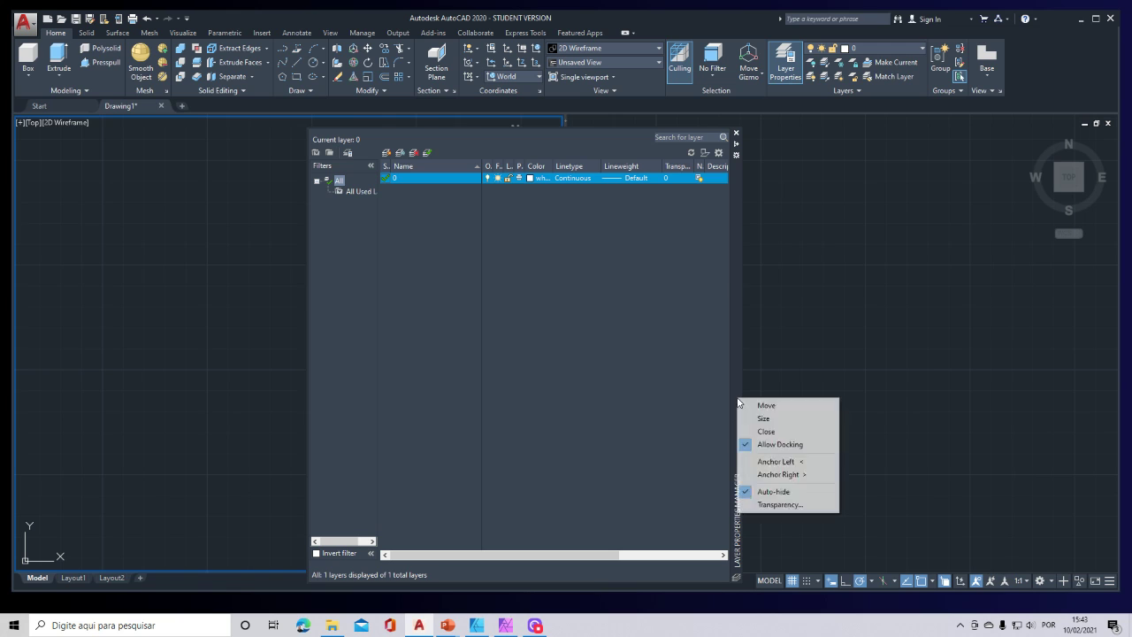
{"action": "left_click", "coordinate": [799, 475]}
Switch the anchored Layer Properties Manager's label to Text only and back to Icons only
{"action": "mouse_move", "coordinate": [1111, 127]}
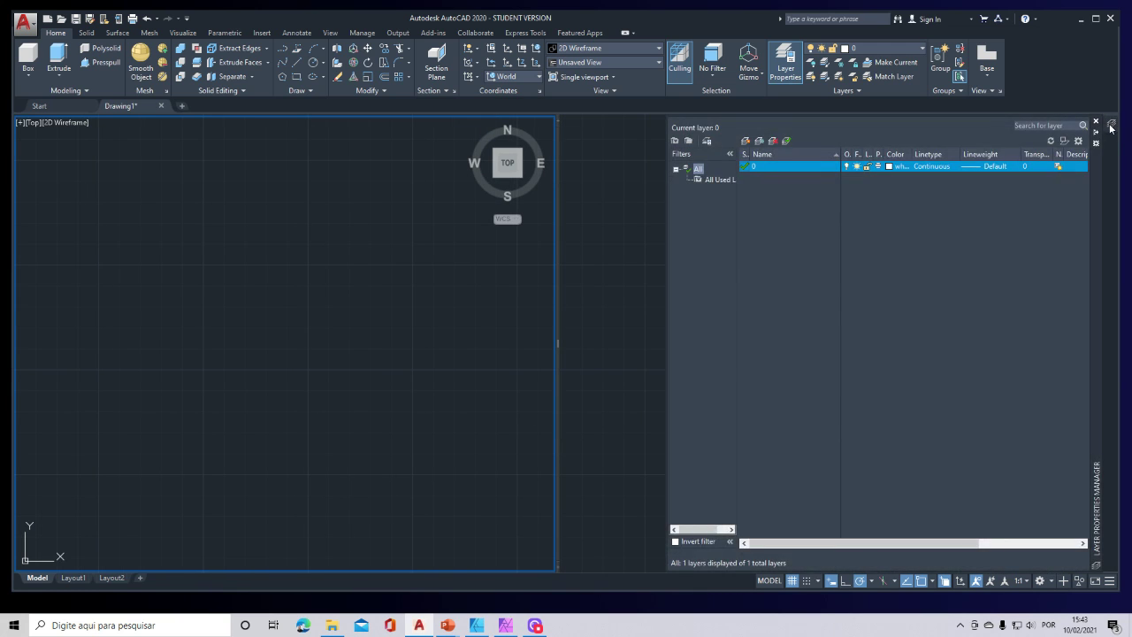
{"action": "right_click", "coordinate": [1111, 127]}
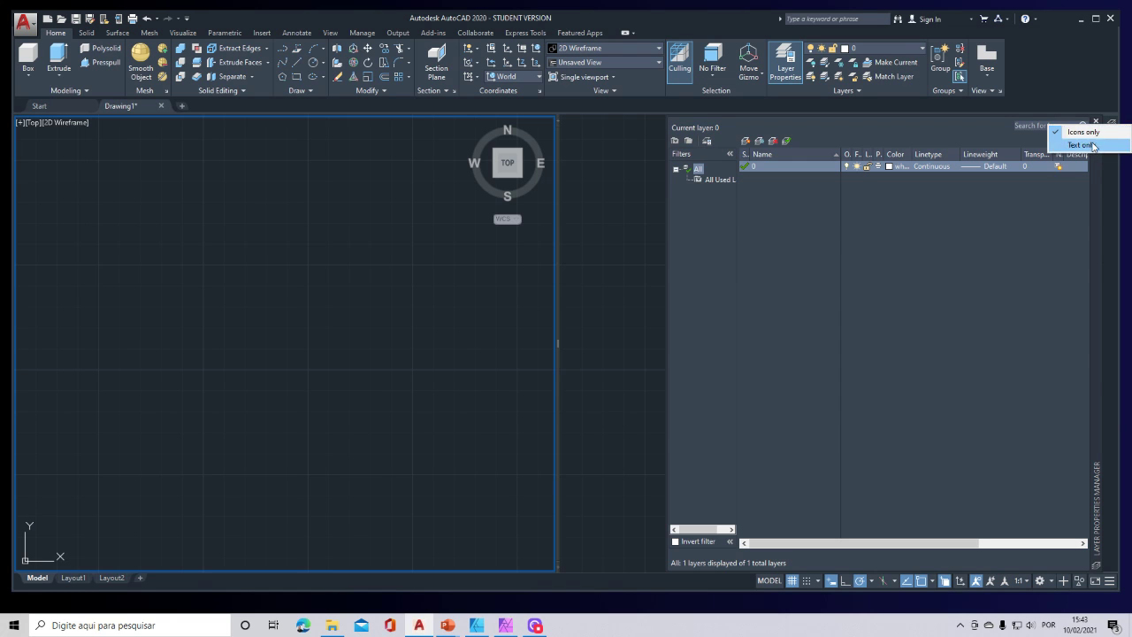
{"action": "left_click", "coordinate": [1093, 145]}
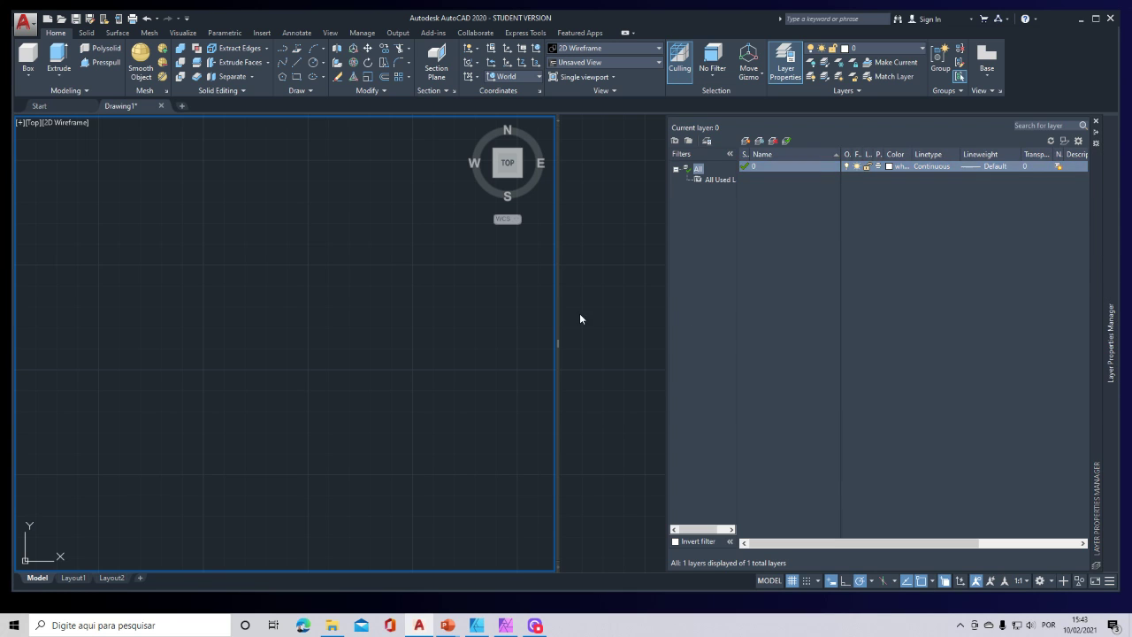
{"action": "mouse_move", "coordinate": [1106, 332]}
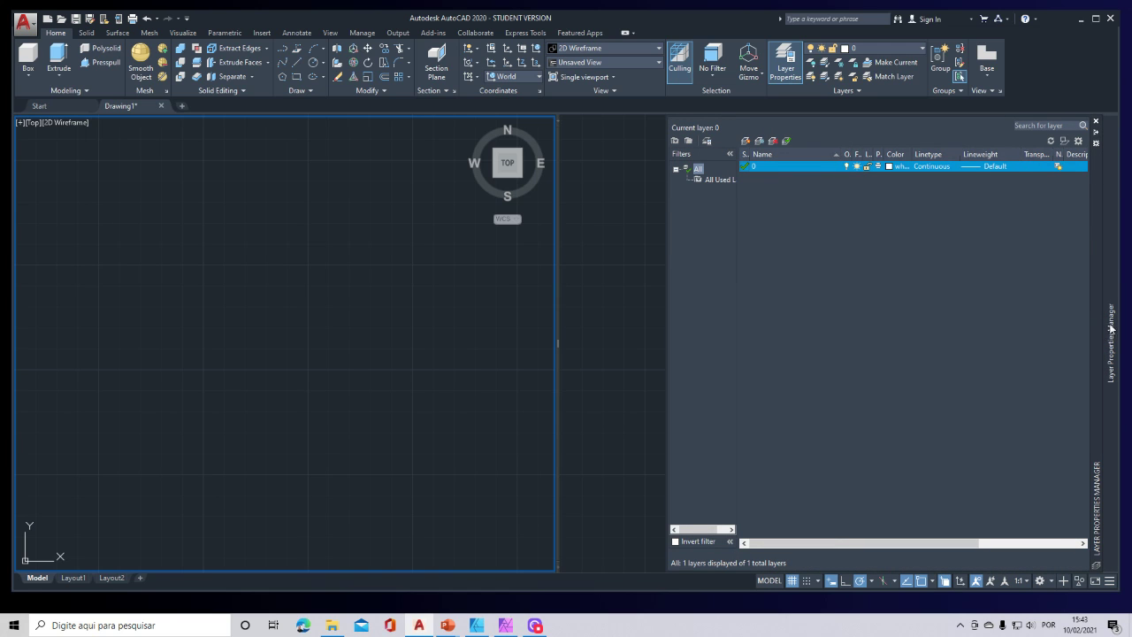
{"action": "right_click", "coordinate": [1107, 334]}
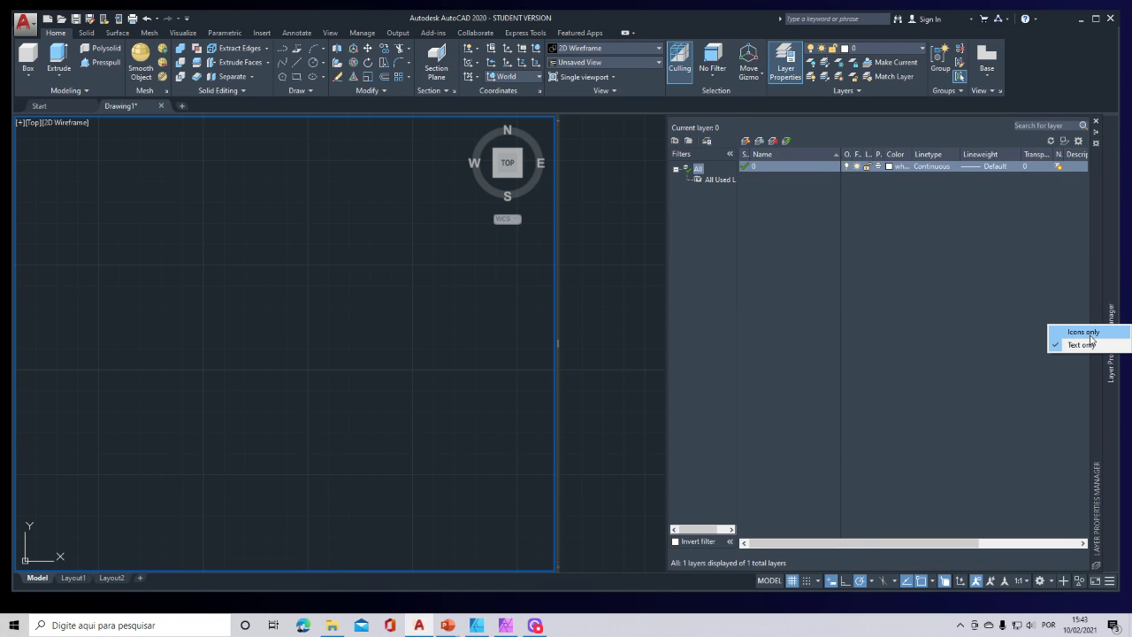
{"action": "left_click", "coordinate": [1084, 333]}
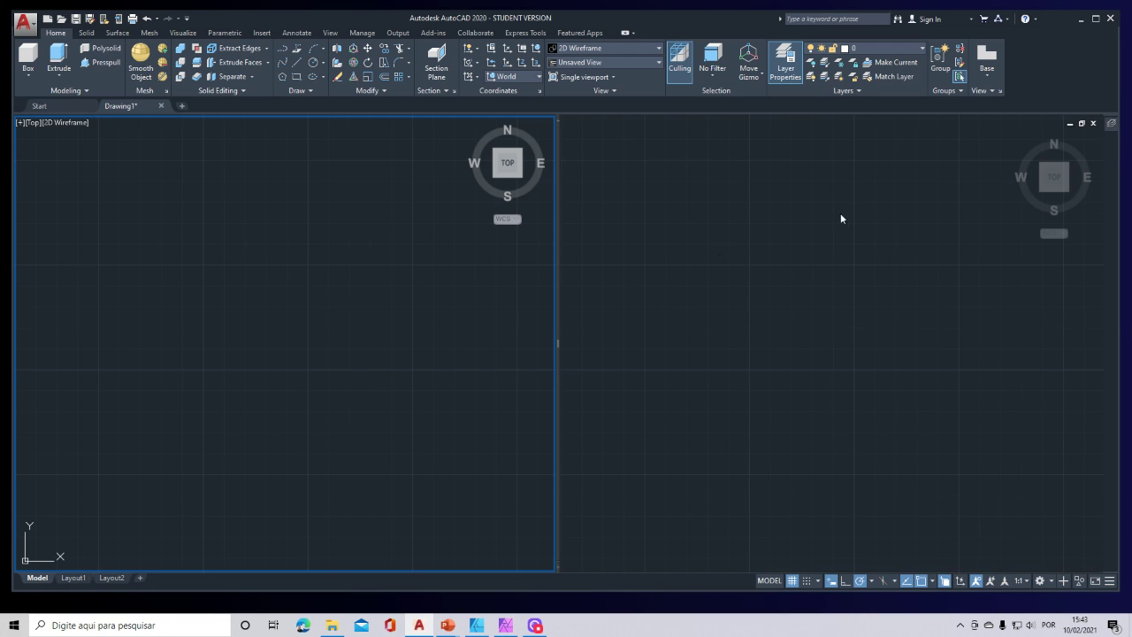
Create a new layer named 3D_OBJ_01
{"action": "mouse_move", "coordinate": [1117, 125]}
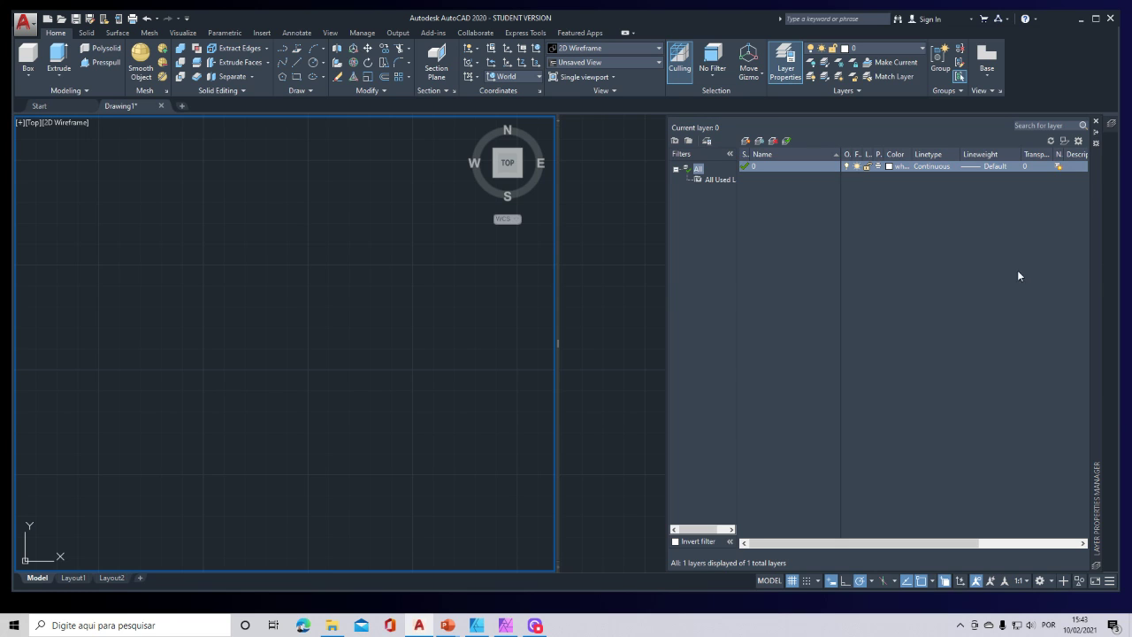
{"action": "left_click", "coordinate": [746, 141]}
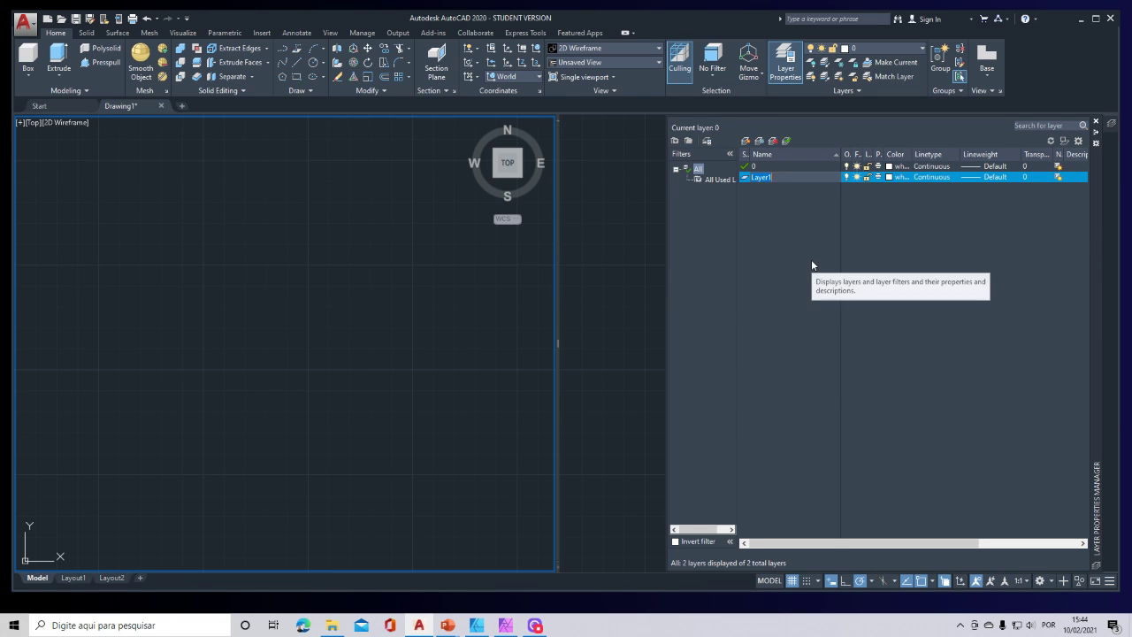
{"action": "type", "text": "objeto"}
{"action": "key", "text": "BackSpace"}
{"action": "key", "text": "BackSpace"}
{"action": "key", "text": "BackSpace"}
{"action": "key", "text": "BackSpace"}
{"action": "key", "text": "BackSpace"}
{"action": "key", "text": "BackSpace"}
{"action": "type", "text": "D"}
{"action": "type", "text": "_OBJ_01"}
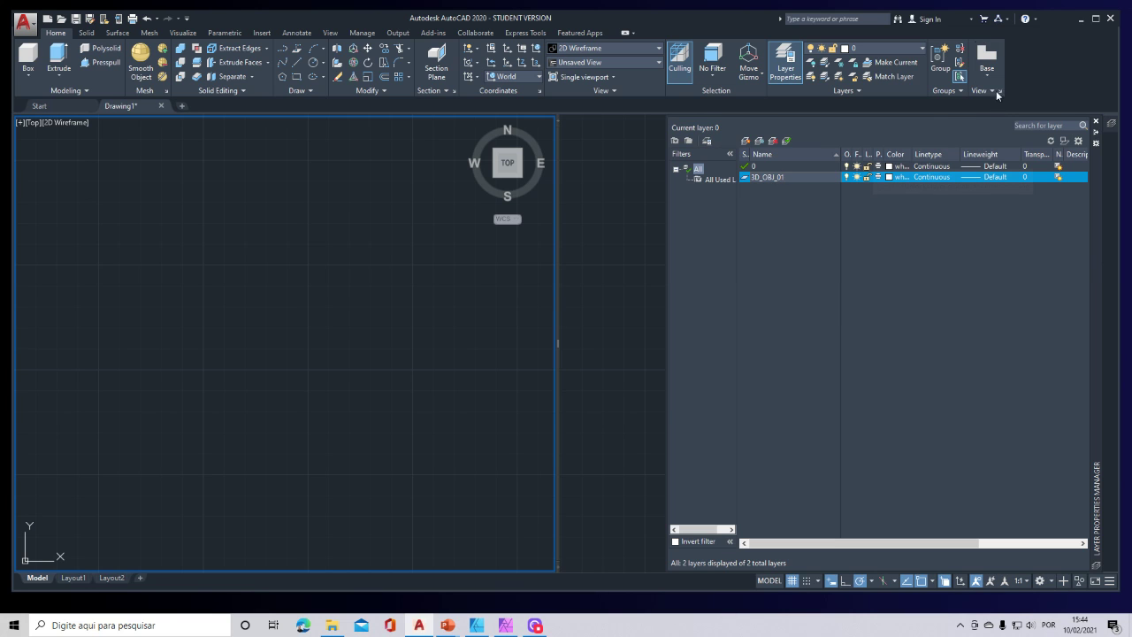
Set the color of layer 3D_OBJ_01 to index color 181
{"action": "left_click", "coordinate": [889, 176]}
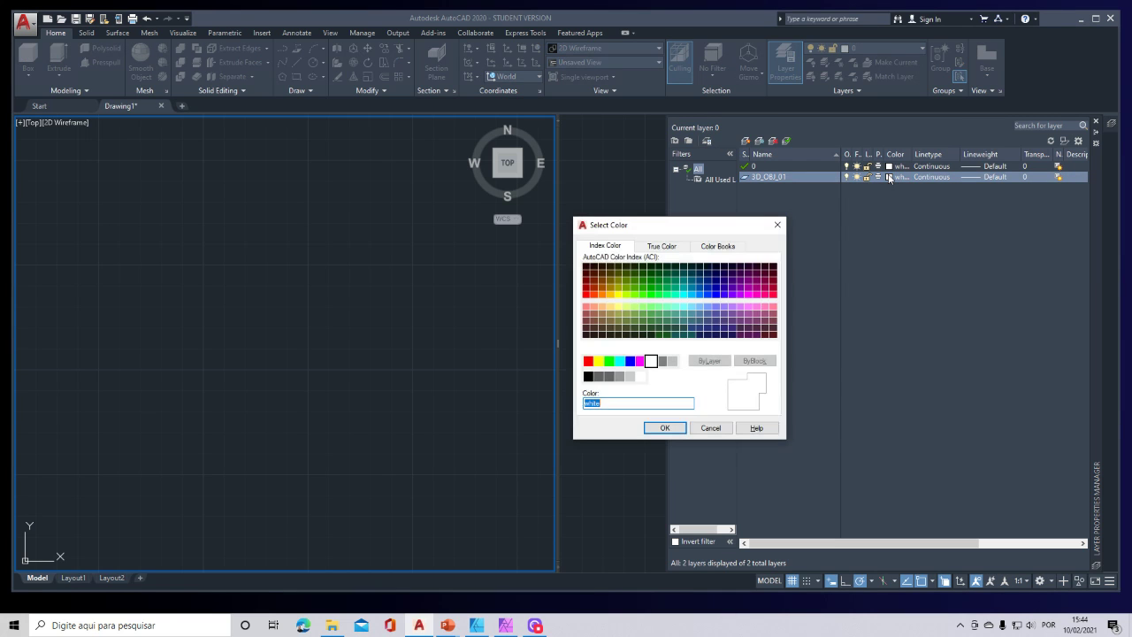
{"action": "left_click", "coordinate": [725, 306]}
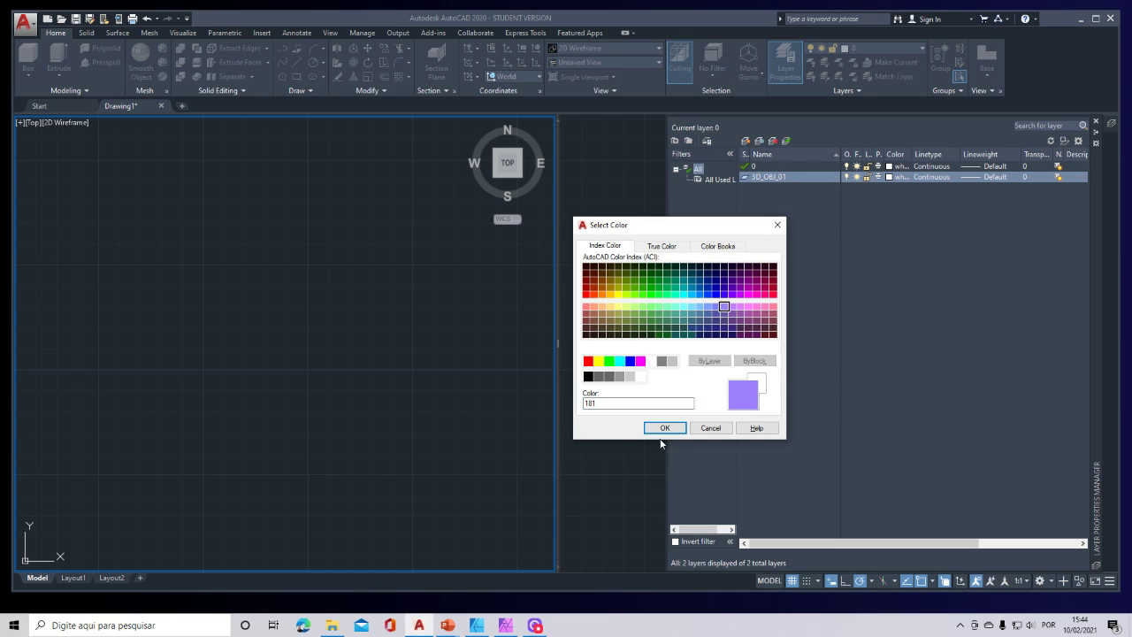
{"action": "left_click", "coordinate": [665, 427]}
{"action": "left_click", "coordinate": [998, 177]}
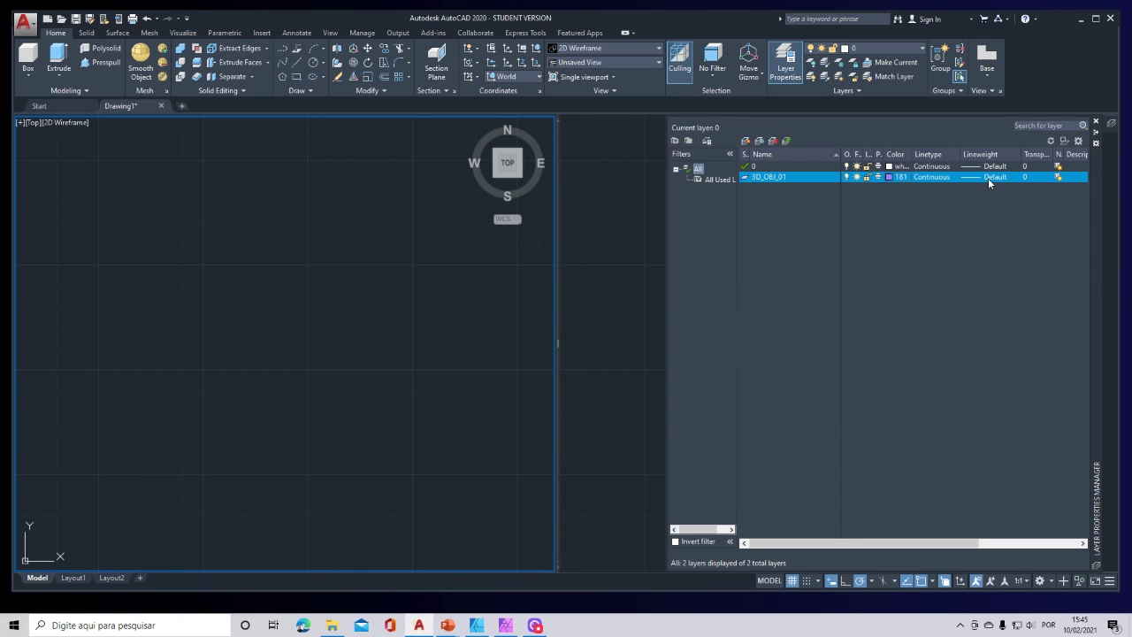
Create a layer named 3D_OBJ_02 from layer 0's properties and give it index color 131
{"action": "left_click", "coordinate": [775, 166]}
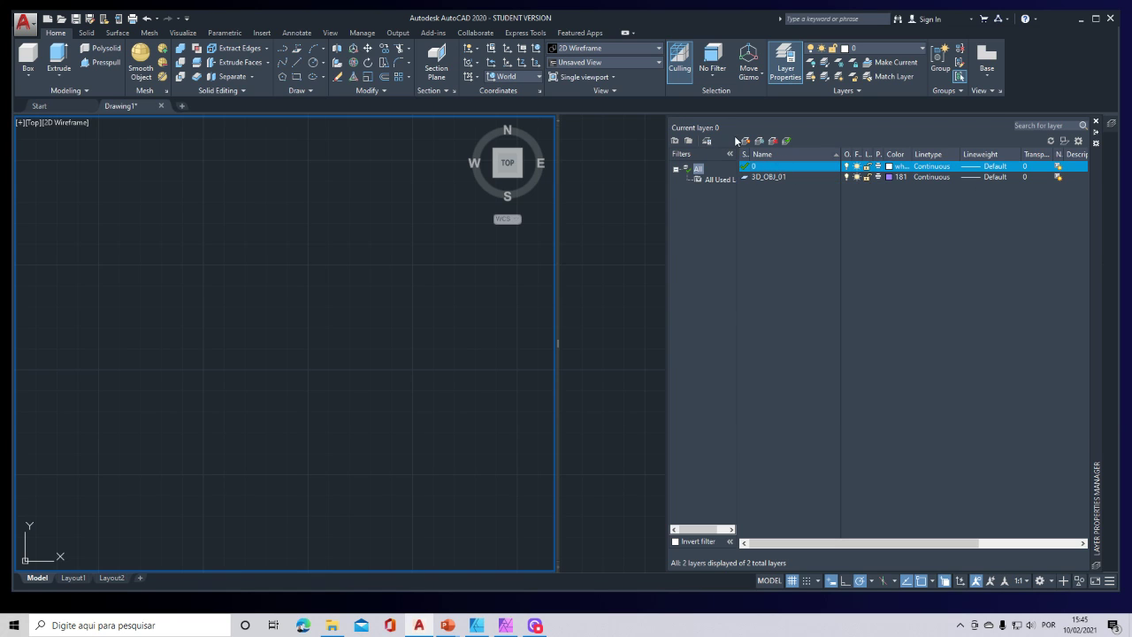
{"action": "left_click", "coordinate": [744, 143]}
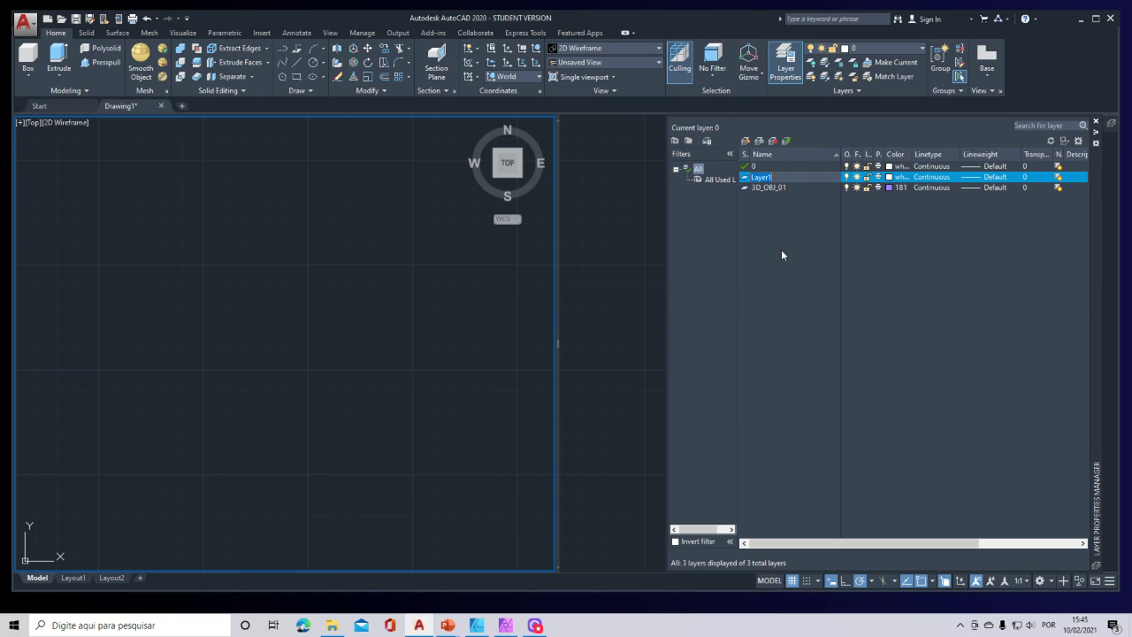
{"action": "type", "text": "3D_OBJ"}
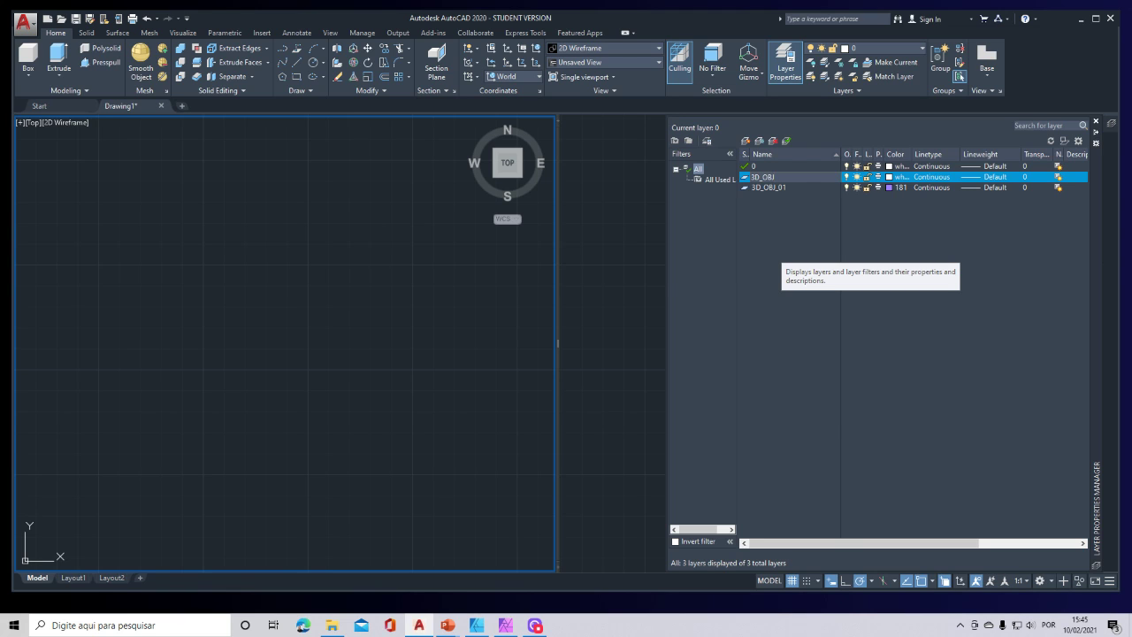
{"action": "type", "text": "_02"}
{"action": "left_click", "coordinate": [893, 177]}
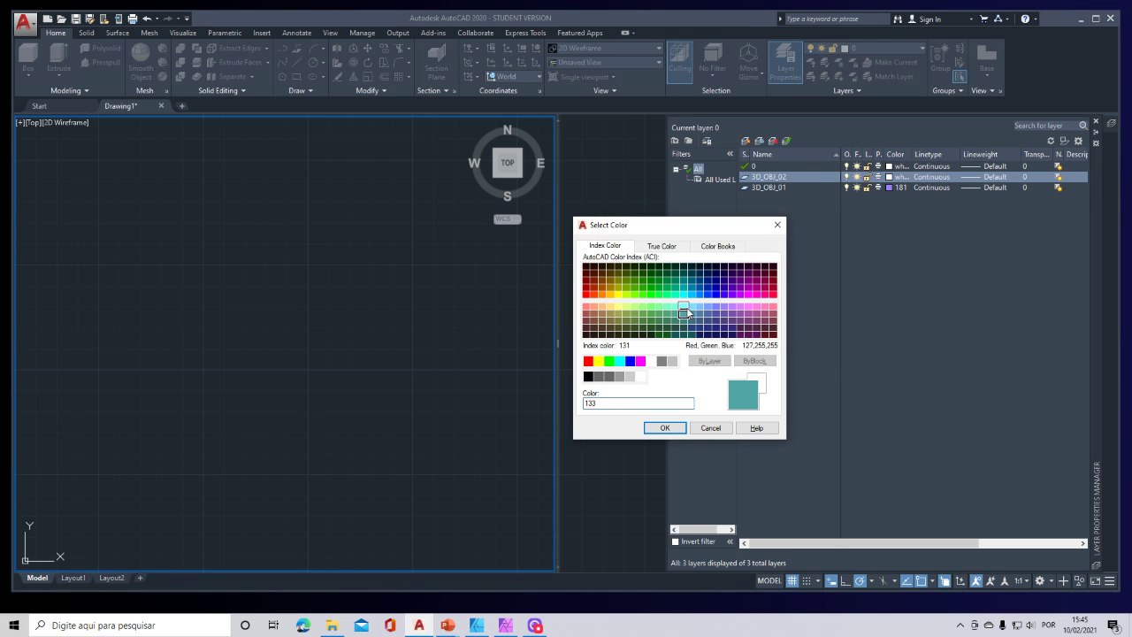
{"action": "left_click", "coordinate": [683, 306]}
{"action": "left_click", "coordinate": [665, 427]}
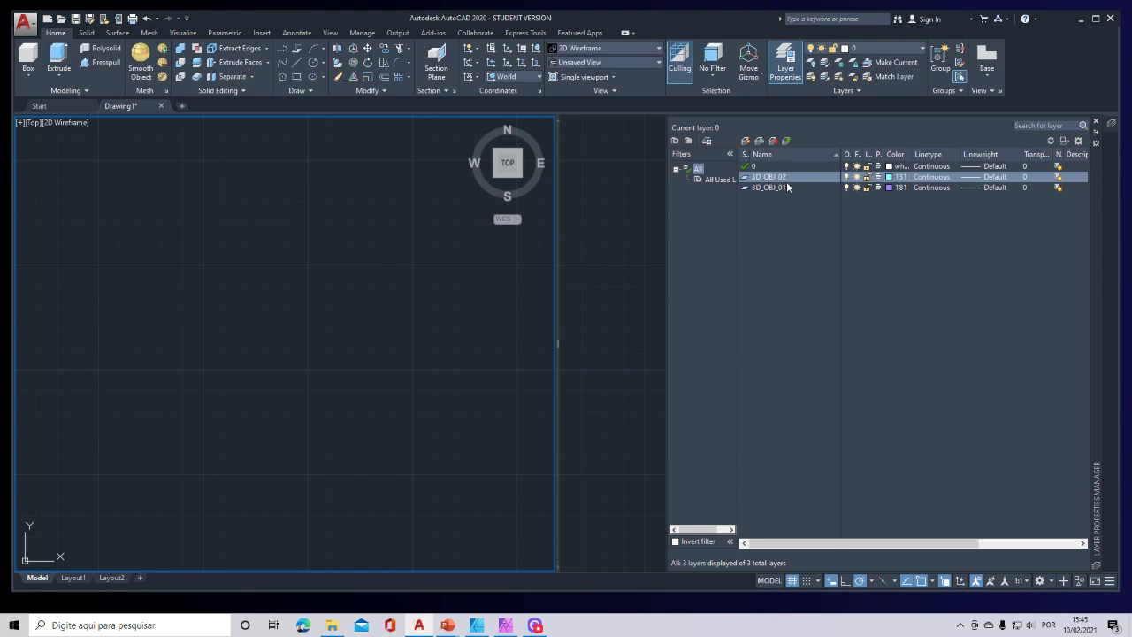
Create a layer named 3D_OBJ_03 from layer 0's properties and give it index color 21
{"action": "left_click", "coordinate": [763, 168]}
{"action": "left_click", "coordinate": [746, 141]}
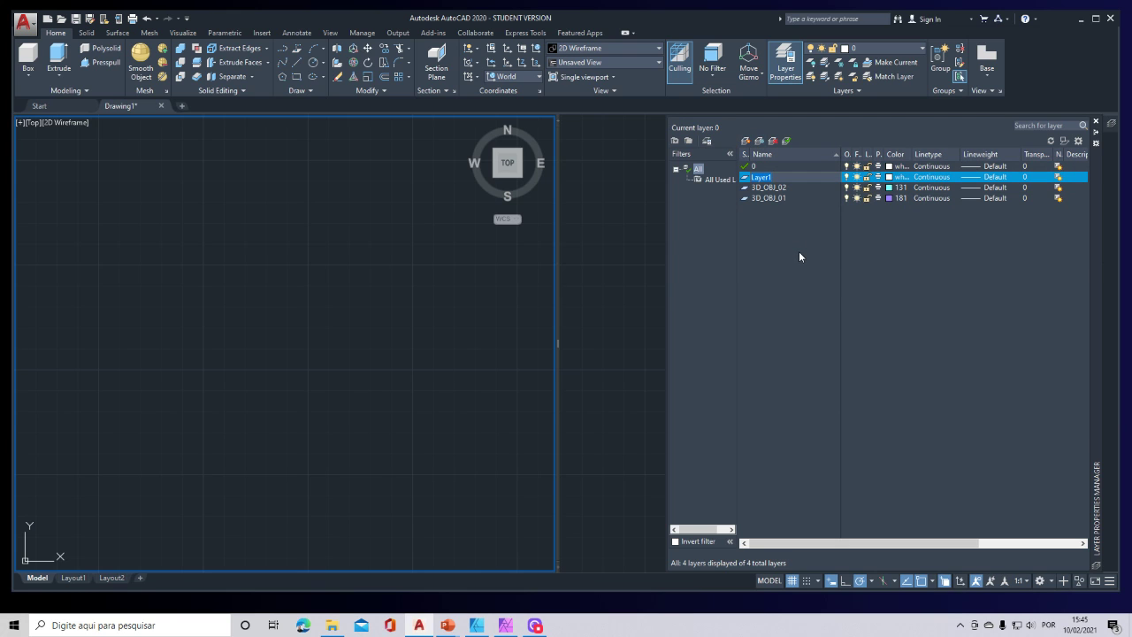
{"action": "type", "text": "3D_OBJ_03"}
{"action": "left_click", "coordinate": [889, 177]}
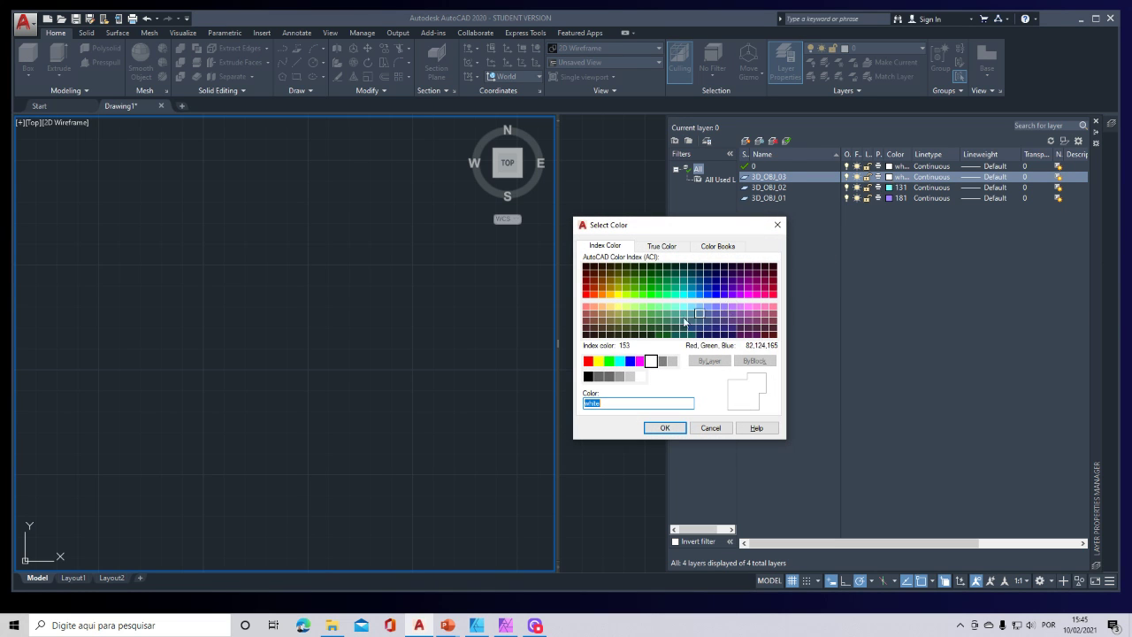
{"action": "left_click", "coordinate": [592, 306]}
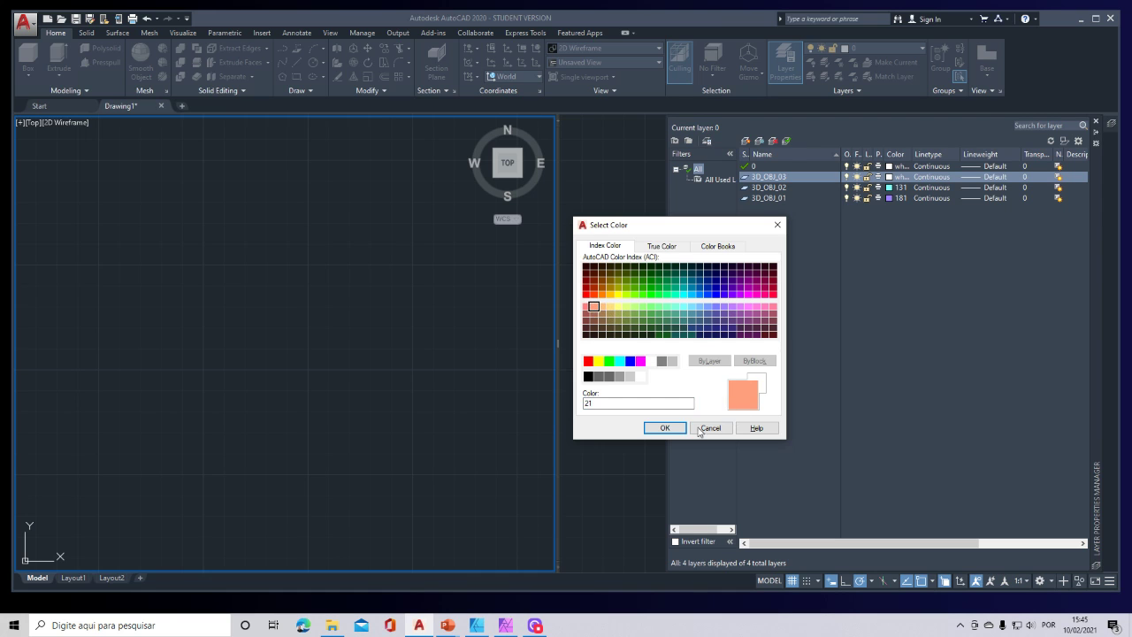
{"action": "left_click", "coordinate": [664, 427]}
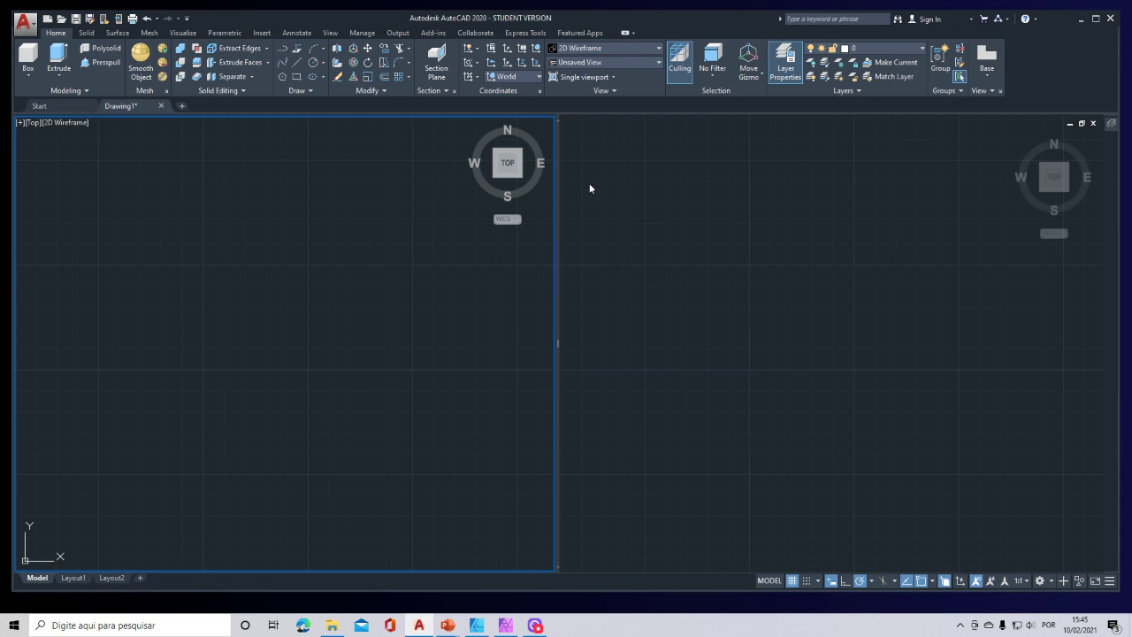
{"action": "left_click", "coordinate": [899, 49]}
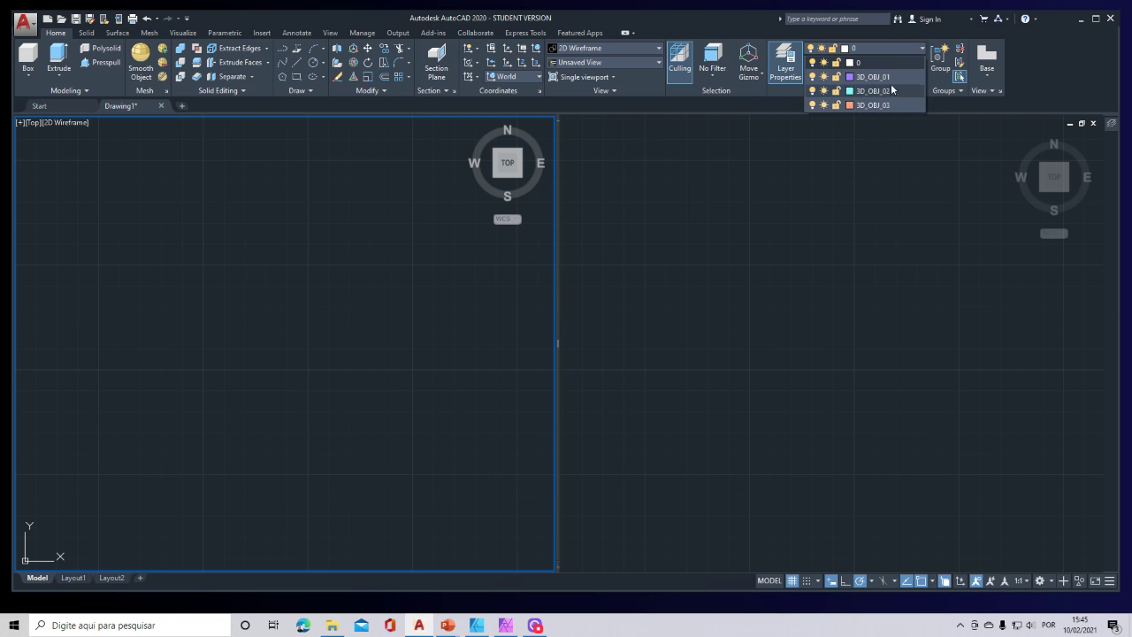
{"action": "left_click", "coordinate": [860, 138]}
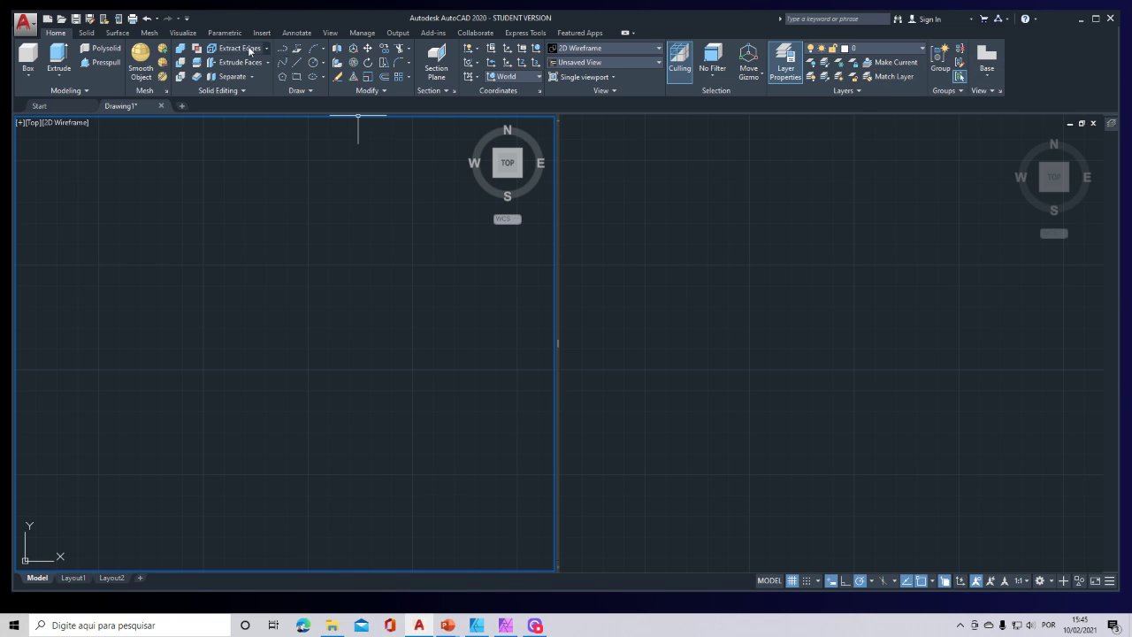
{"action": "left_click", "coordinate": [183, 32]}
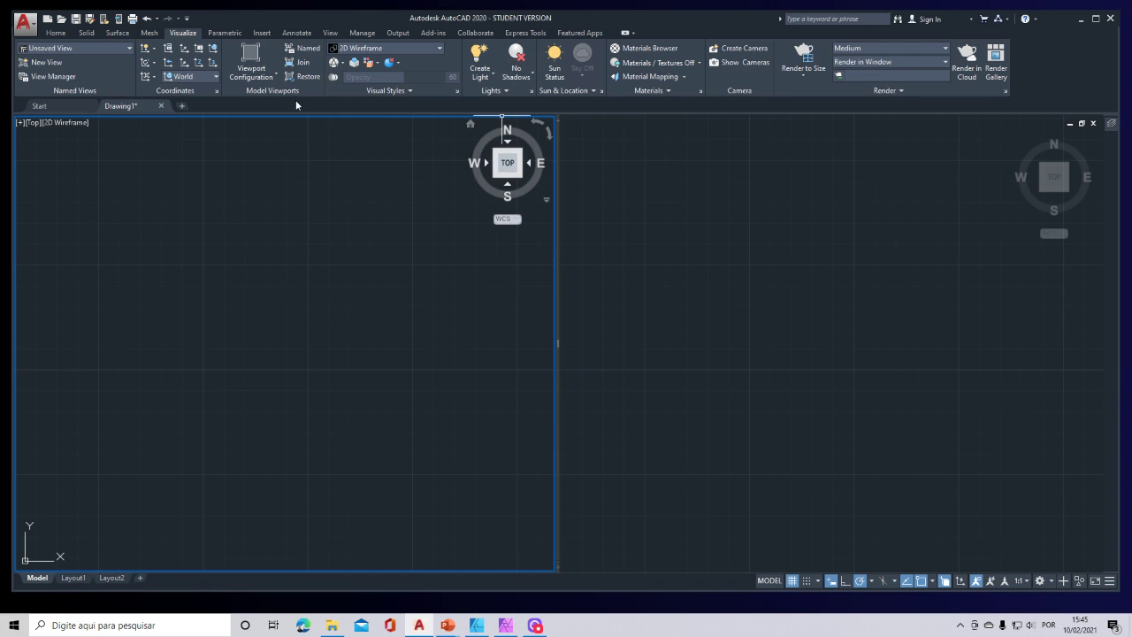
{"action": "left_click", "coordinate": [54, 33]}
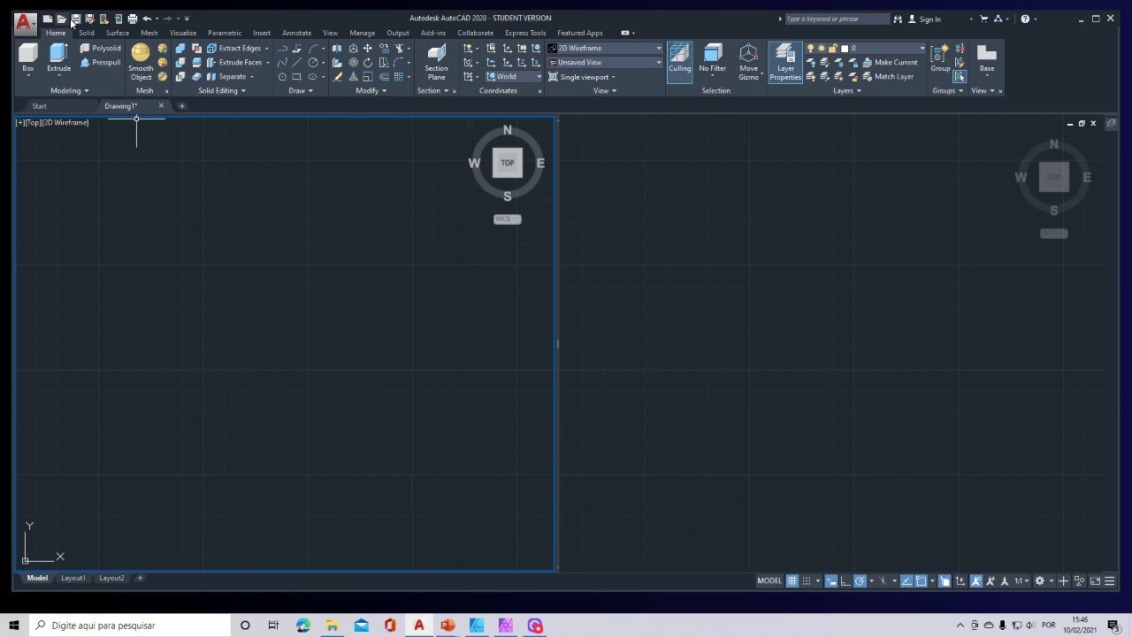
Show the classic menu bar, display the AutoCAD Layers toolbar and dock it just above the left viewport
{"action": "left_click", "coordinate": [187, 19]}
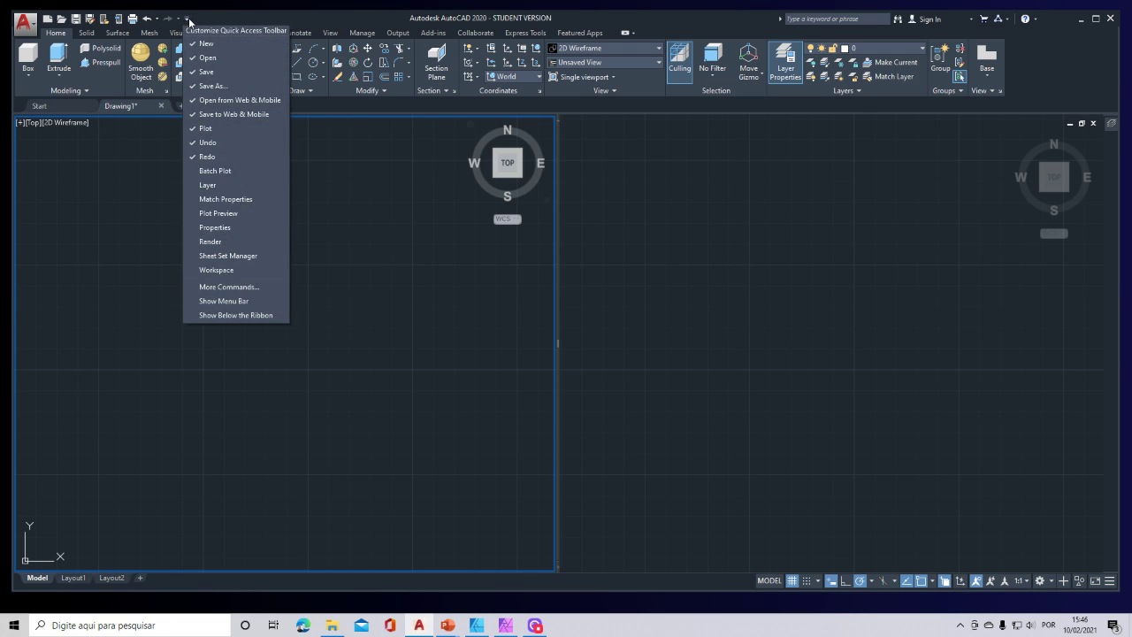
{"action": "left_click", "coordinate": [248, 305]}
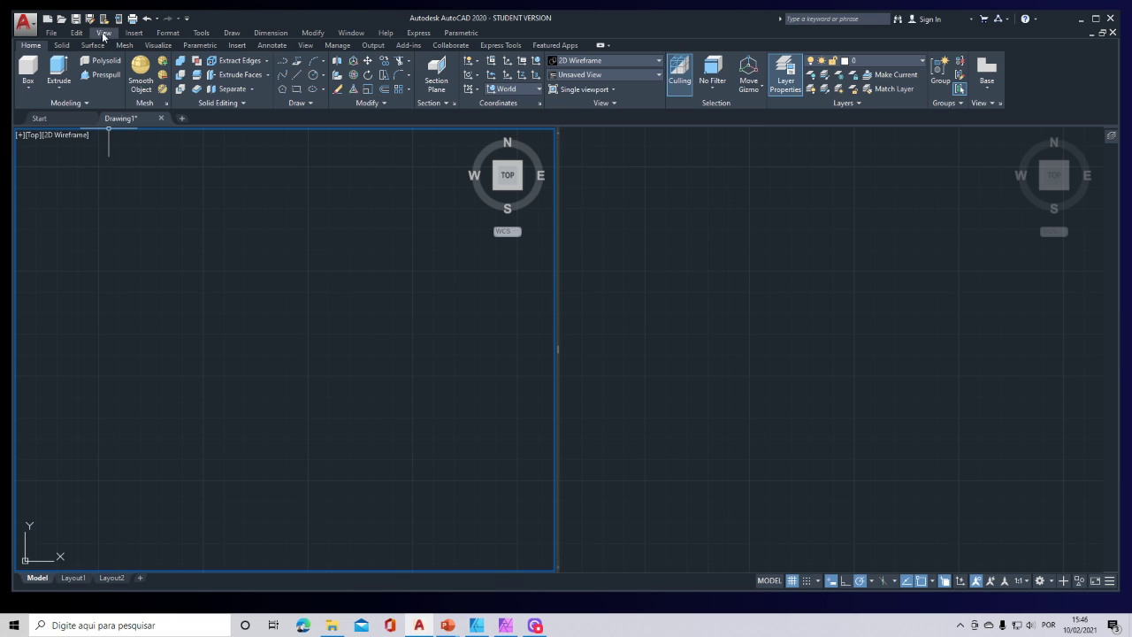
{"action": "left_click", "coordinate": [202, 33]}
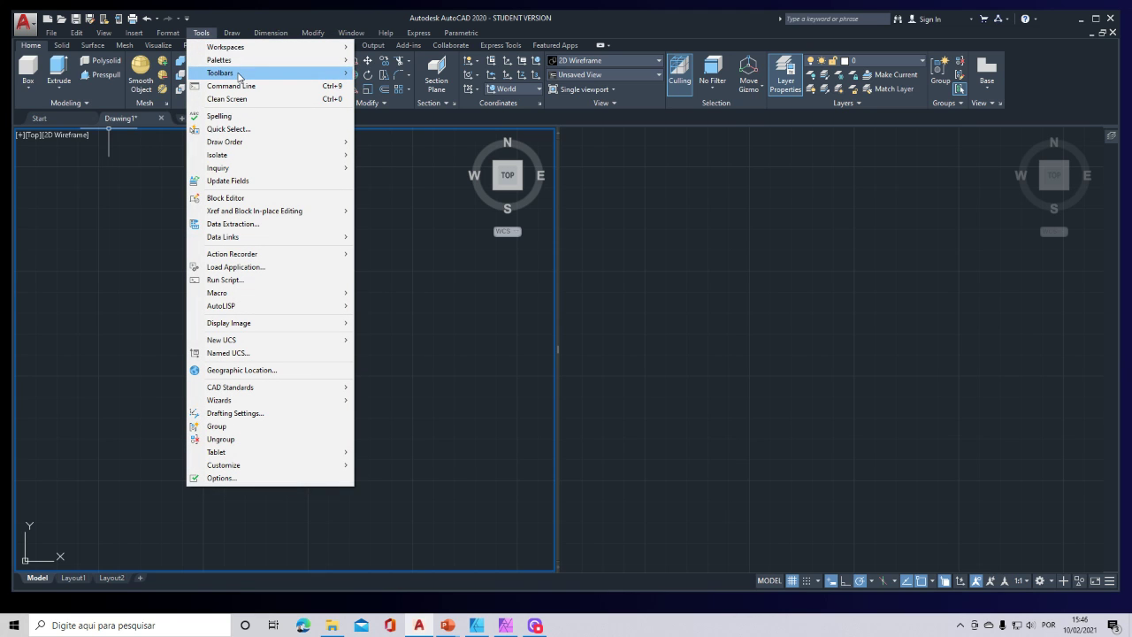
{"action": "mouse_move", "coordinate": [265, 73]}
{"action": "mouse_move", "coordinate": [399, 75]}
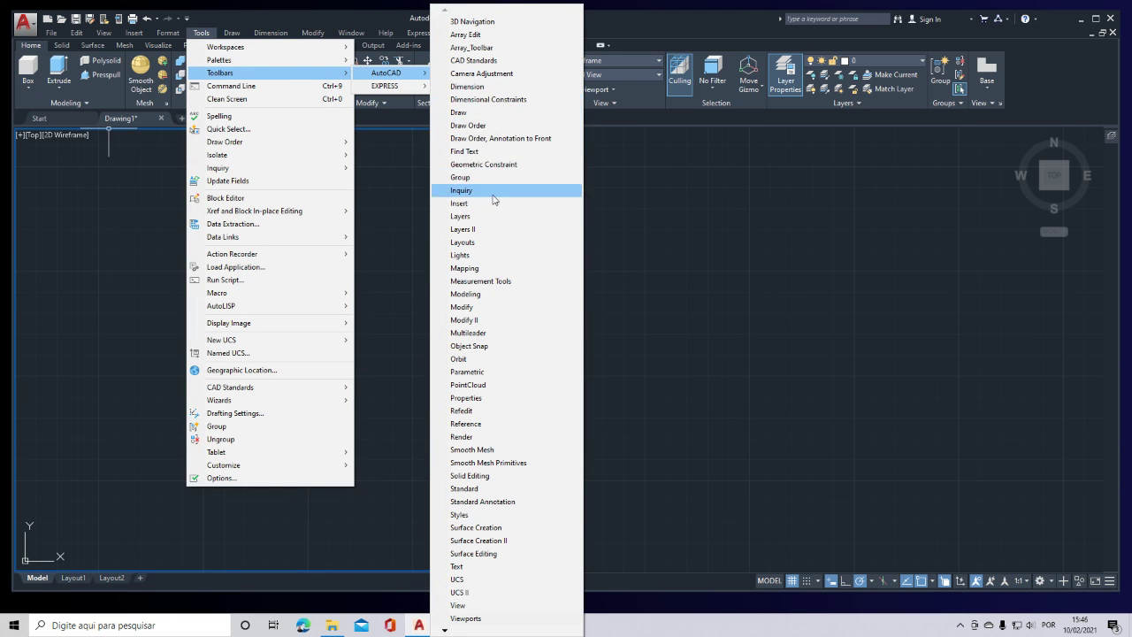
{"action": "left_click", "coordinate": [471, 218]}
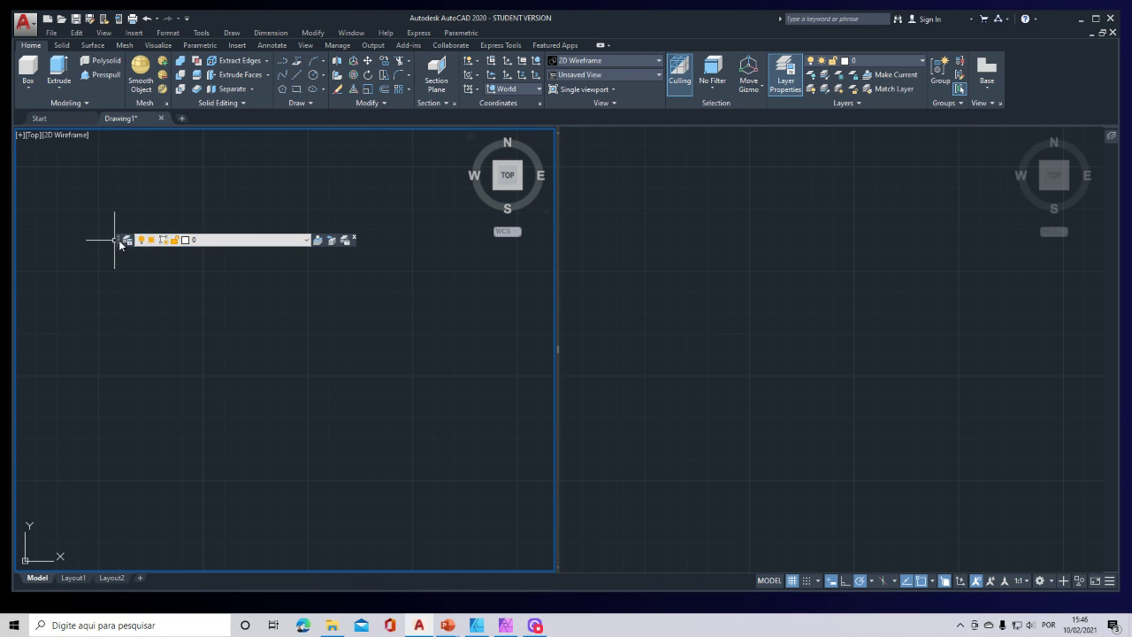
{"action": "left_click_drag", "start_coordinate": [111, 238], "coordinate": [25, 133]}
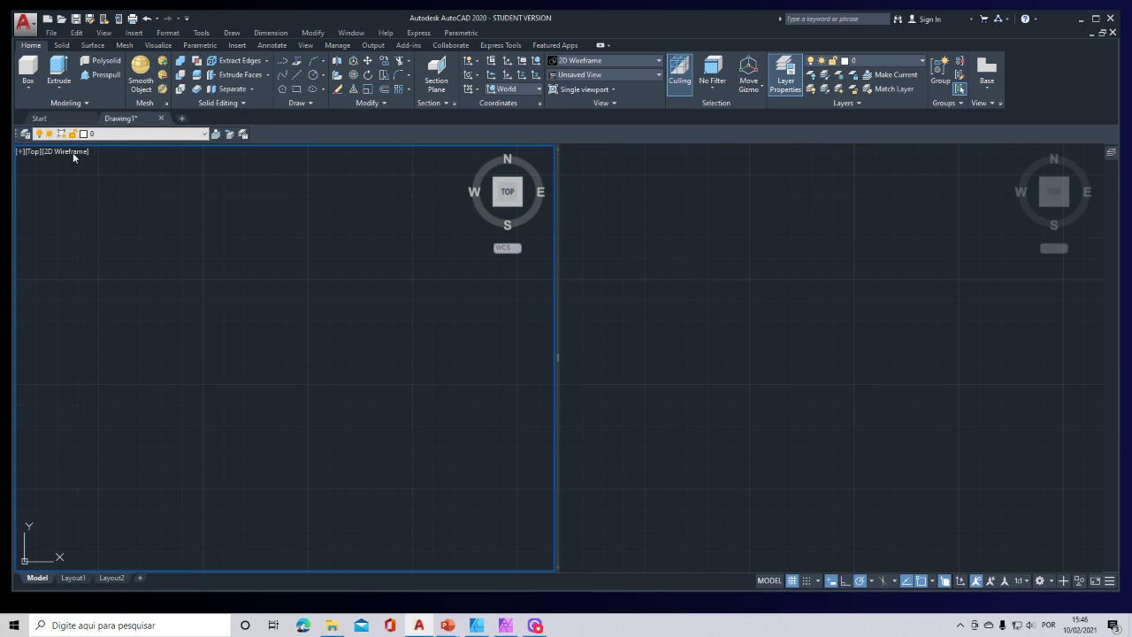
Make 3D_OBJ_01 the current layer and draw a 5 by 5 rectangle in the right viewport
{"action": "left_click", "coordinate": [205, 133]}
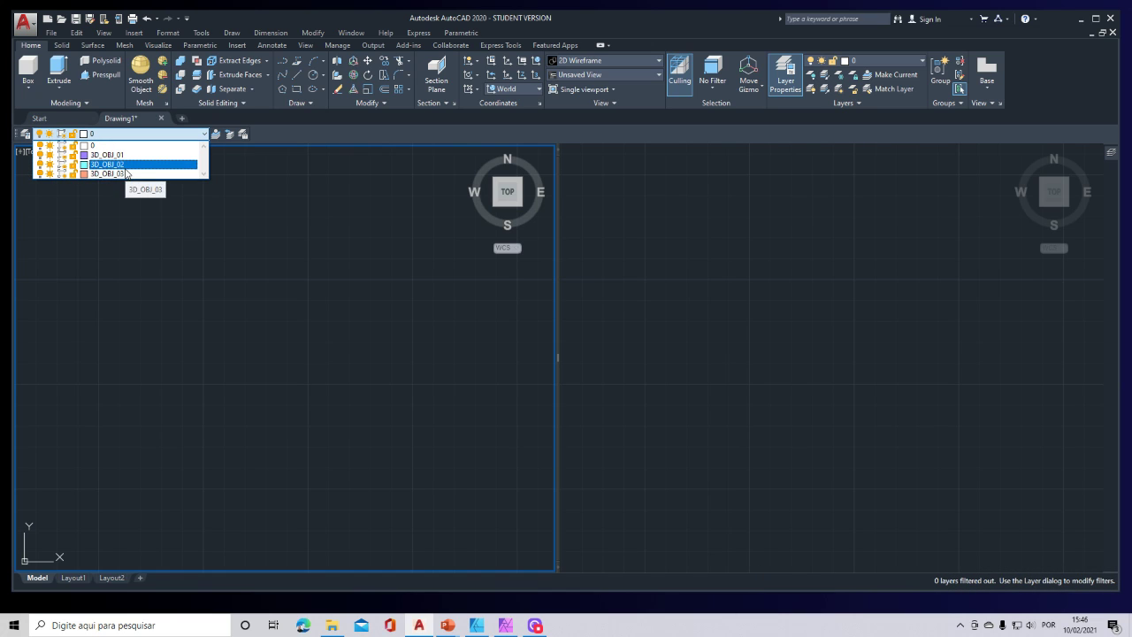
{"action": "left_click", "coordinate": [108, 154]}
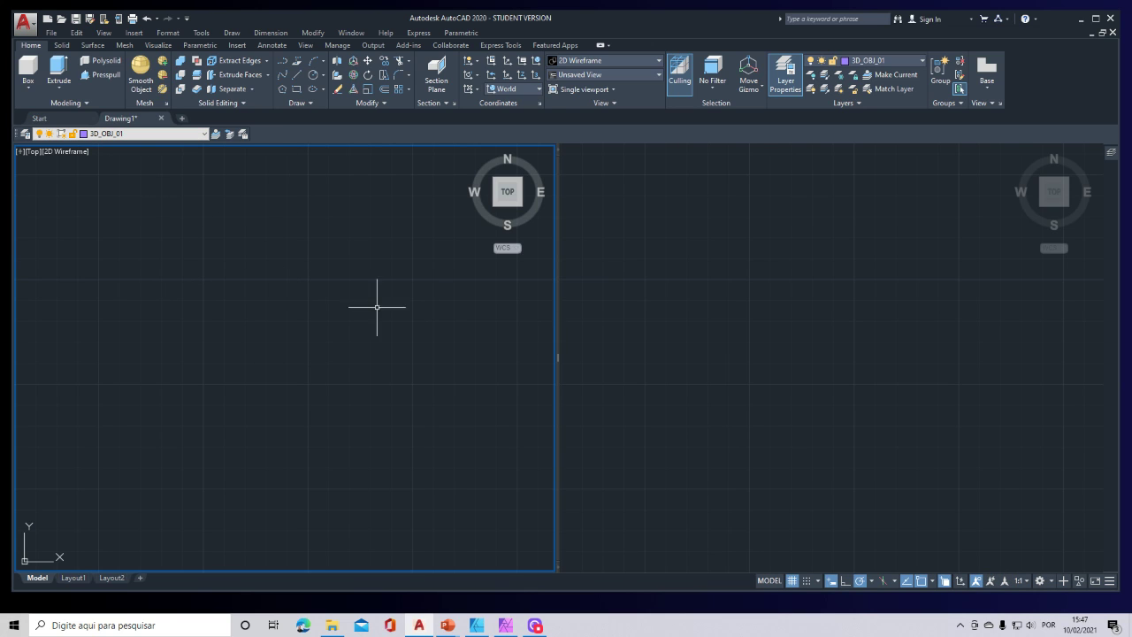
{"action": "left_click", "coordinate": [820, 388]}
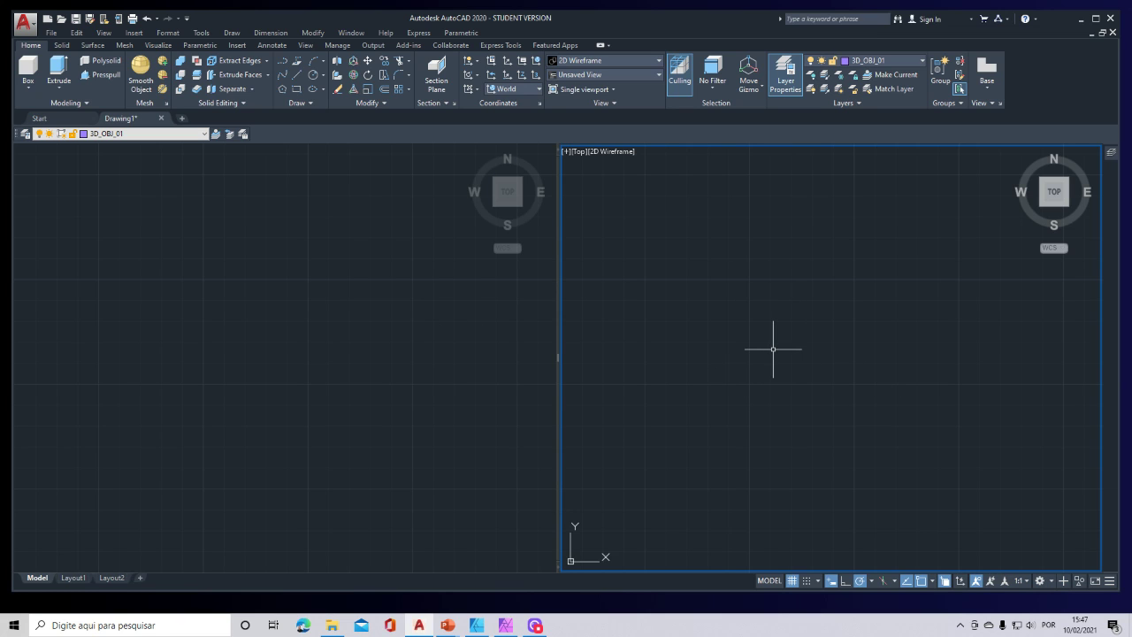
{"action": "type", "text": "rec"}
{"action": "key", "text": "Return"}
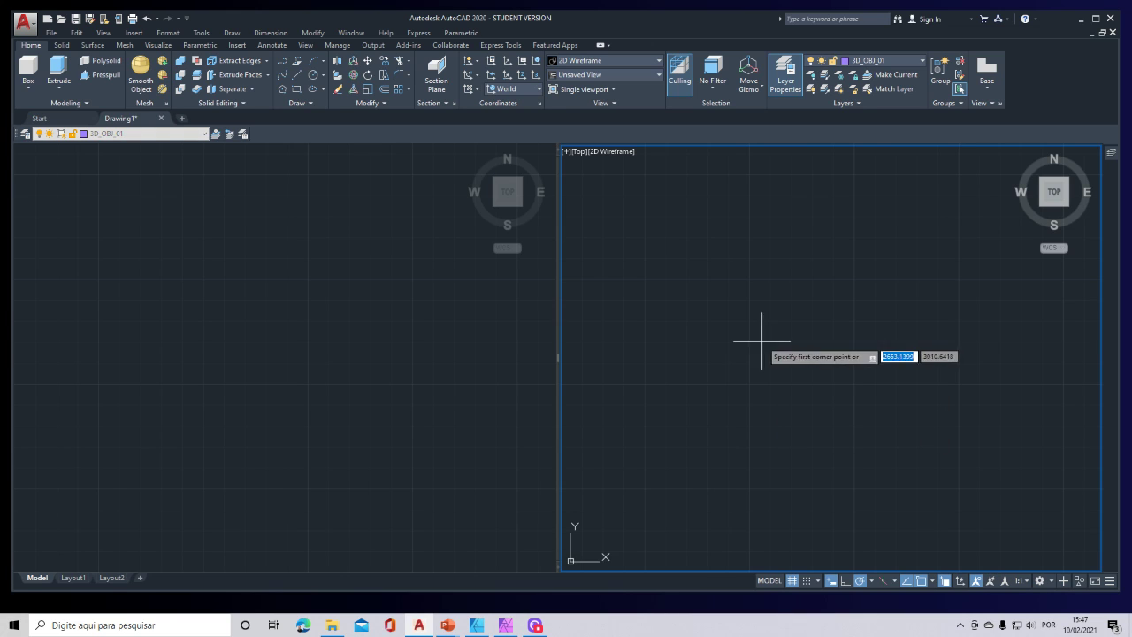
{"action": "left_click", "coordinate": [764, 370]}
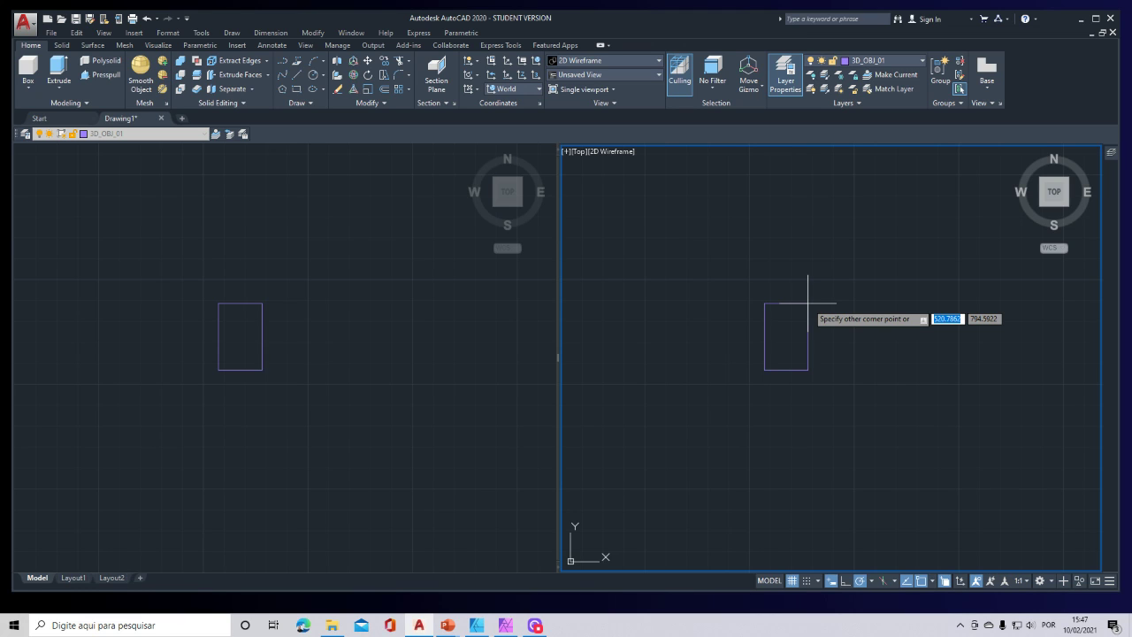
{"action": "type", "text": "5"}
{"action": "key", "text": "Tab"}
{"action": "type", "text": "5"}
{"action": "key", "text": "Return"}
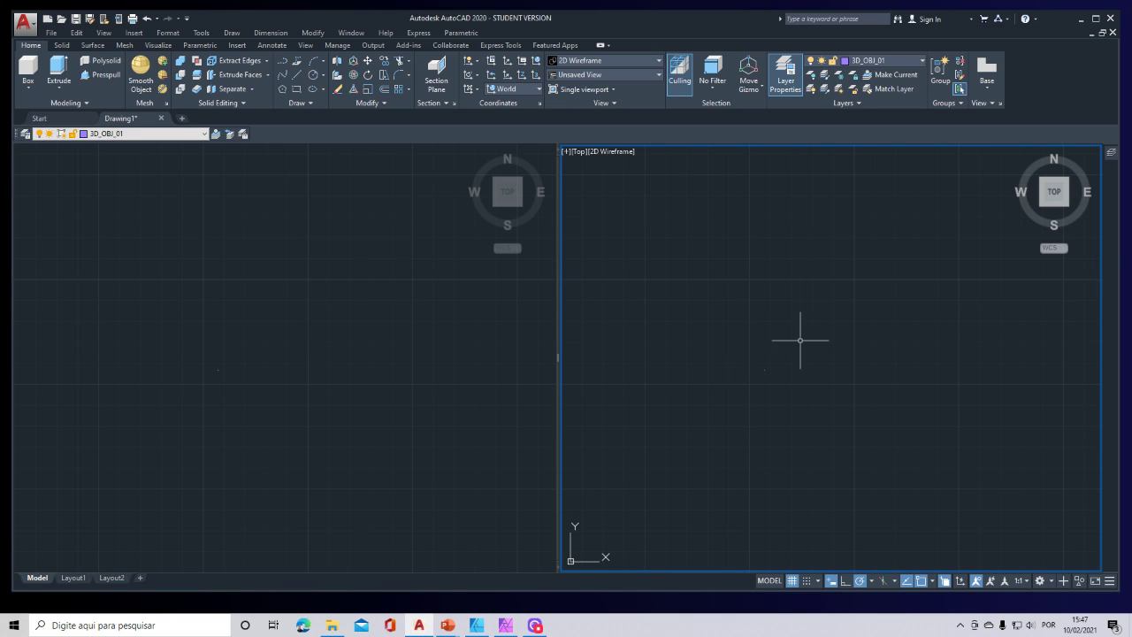
Bring the square into full view in both viewports, using Zoom Extents in the left one
{"action": "scroll", "coordinate": [726, 350], "scroll_direction": "up", "scroll_amount": 3}
{"action": "scroll", "coordinate": [805, 351], "scroll_direction": "up", "scroll_amount": 10}
{"action": "scroll", "coordinate": [812, 348], "scroll_direction": "down", "scroll_amount": 2}
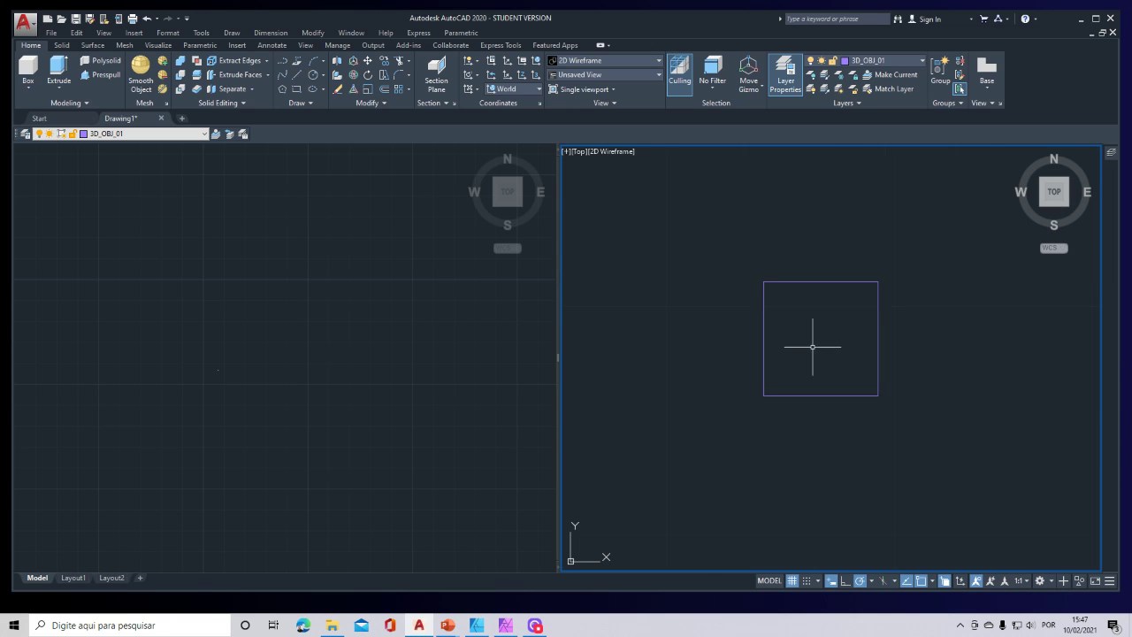
{"action": "left_click", "coordinate": [234, 361]}
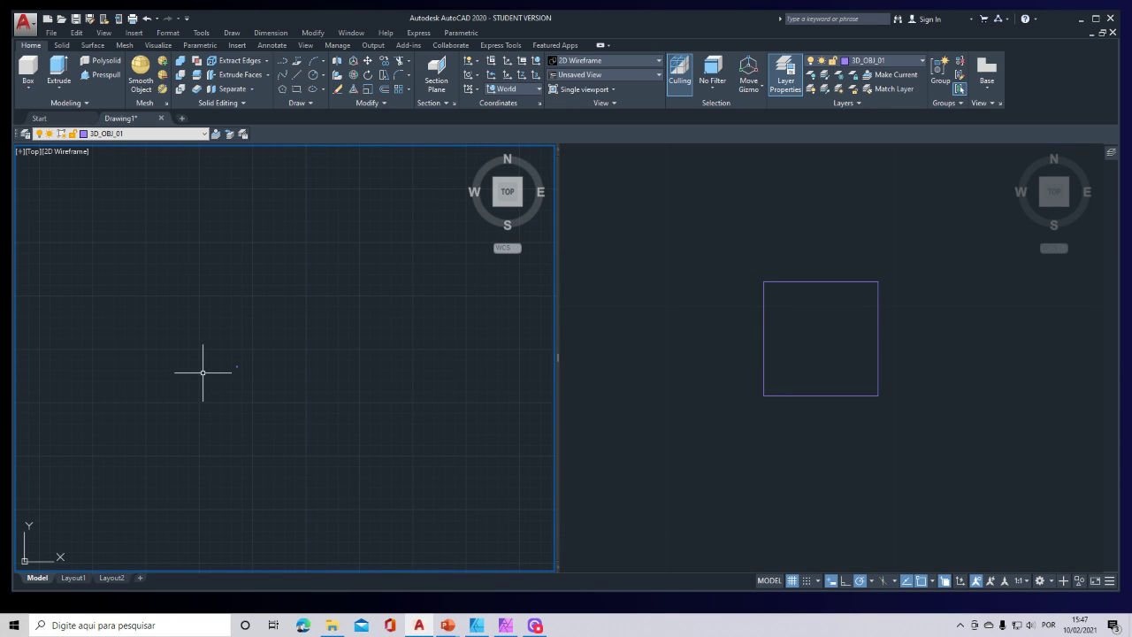
{"action": "type", "text": "z"}
{"action": "key", "text": "Return"}
{"action": "type", "text": "e"}
{"action": "key", "text": "Return"}
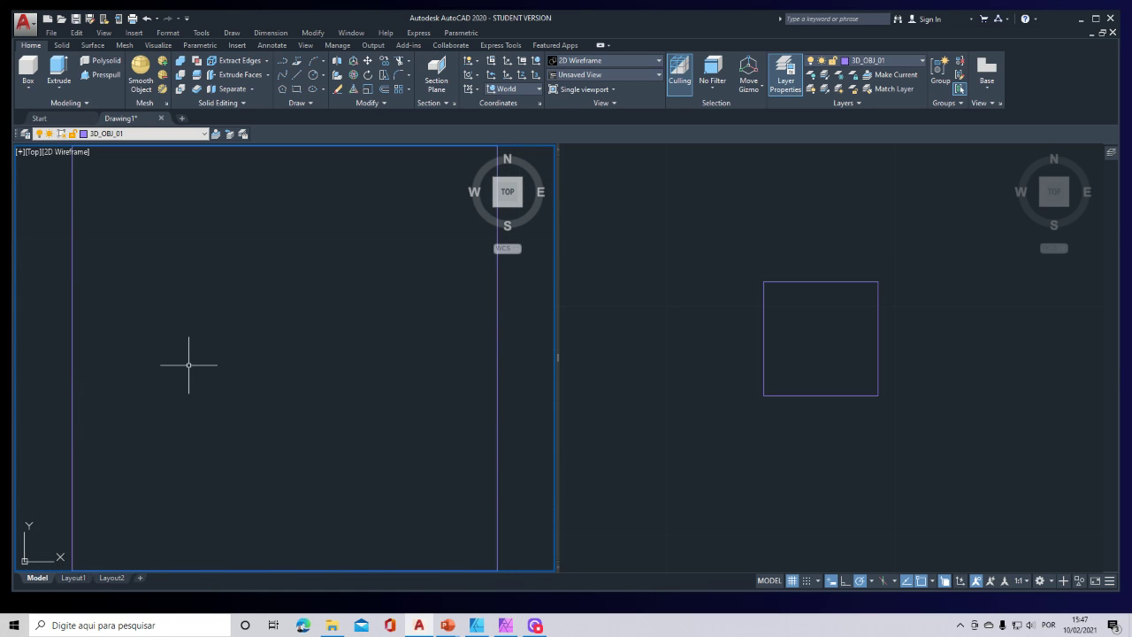
{"action": "scroll", "coordinate": [242, 337], "scroll_direction": "down", "scroll_amount": 3}
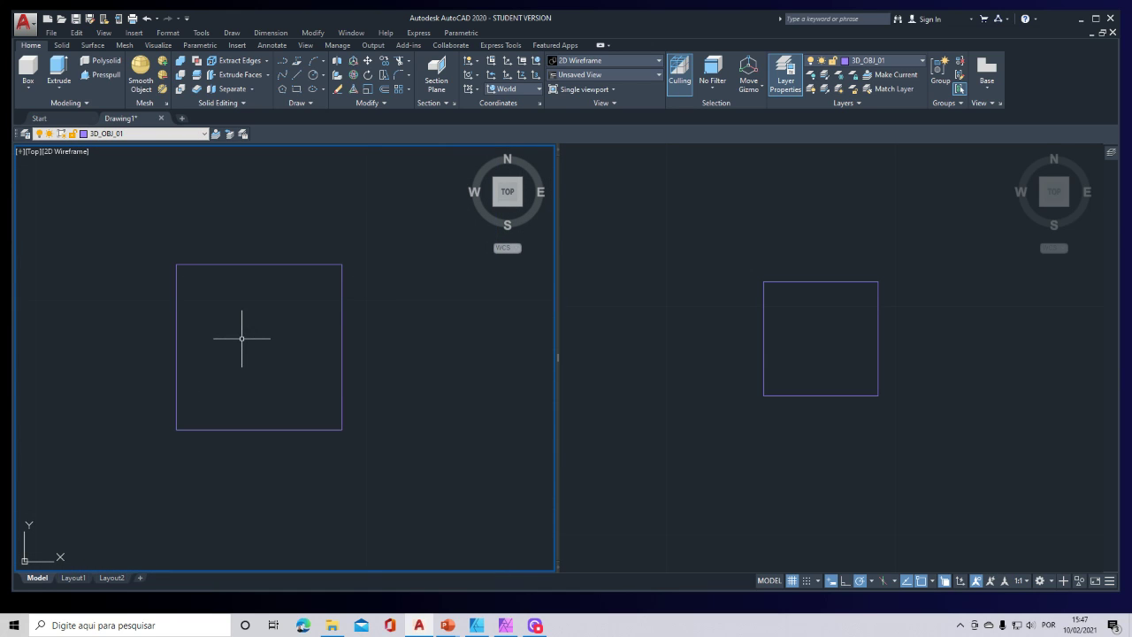
{"action": "left_click", "coordinate": [767, 504]}
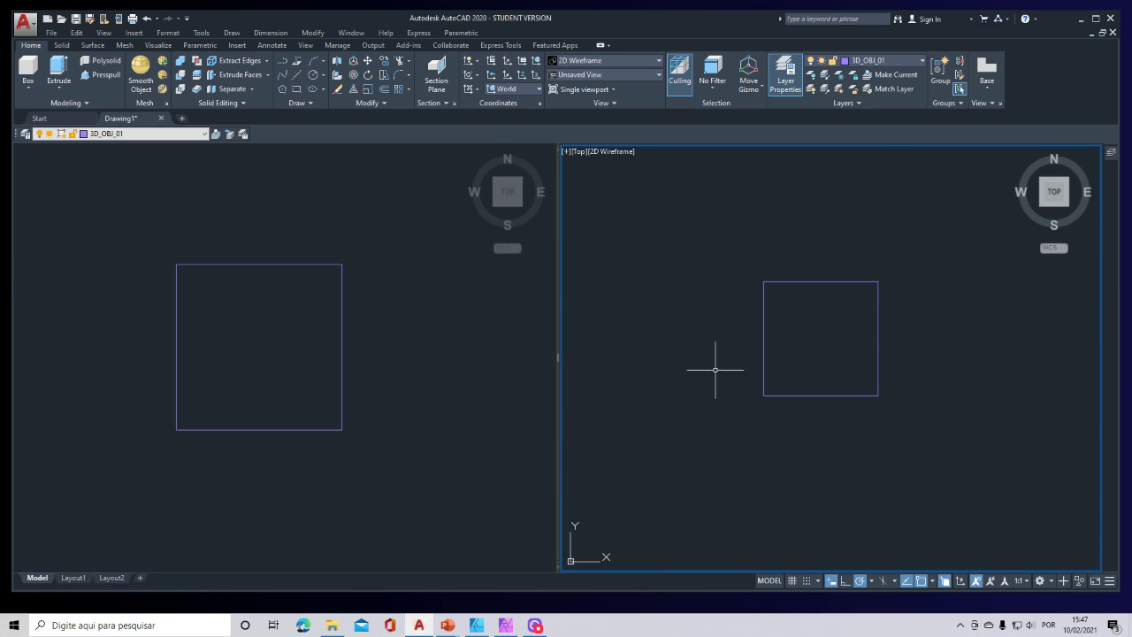
{"action": "scroll", "coordinate": [716, 363], "scroll_direction": "down", "scroll_amount": 4}
{"action": "scroll", "coordinate": [715, 363], "scroll_direction": "up", "scroll_amount": 5}
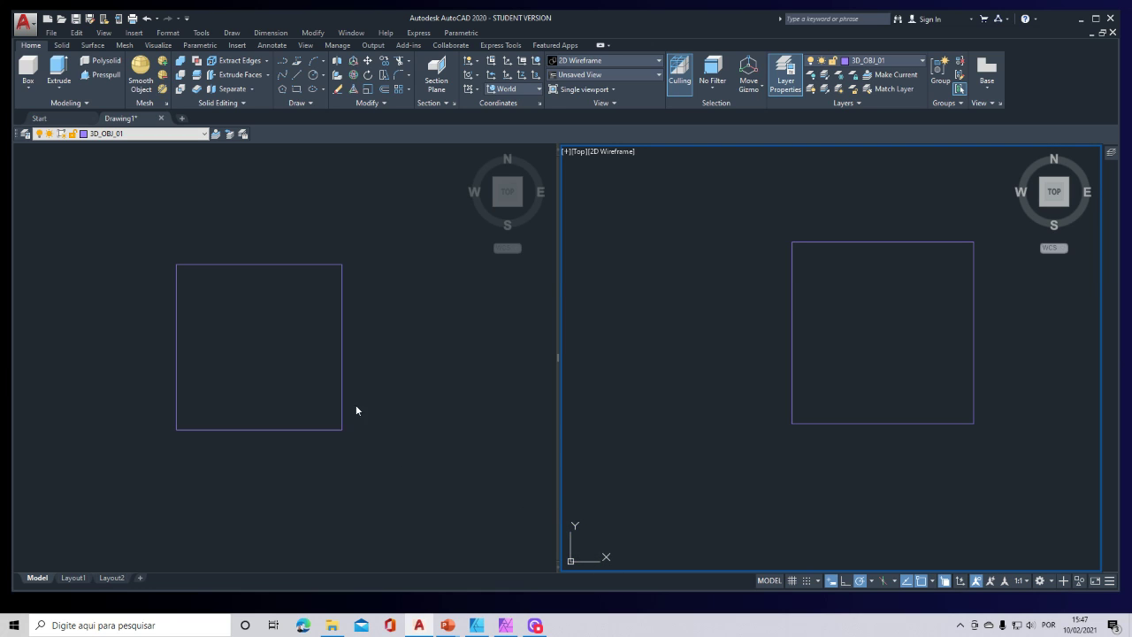
Orbit the left viewport from the top view to an oblique 3D view of the square
{"action": "left_click", "coordinate": [234, 358]}
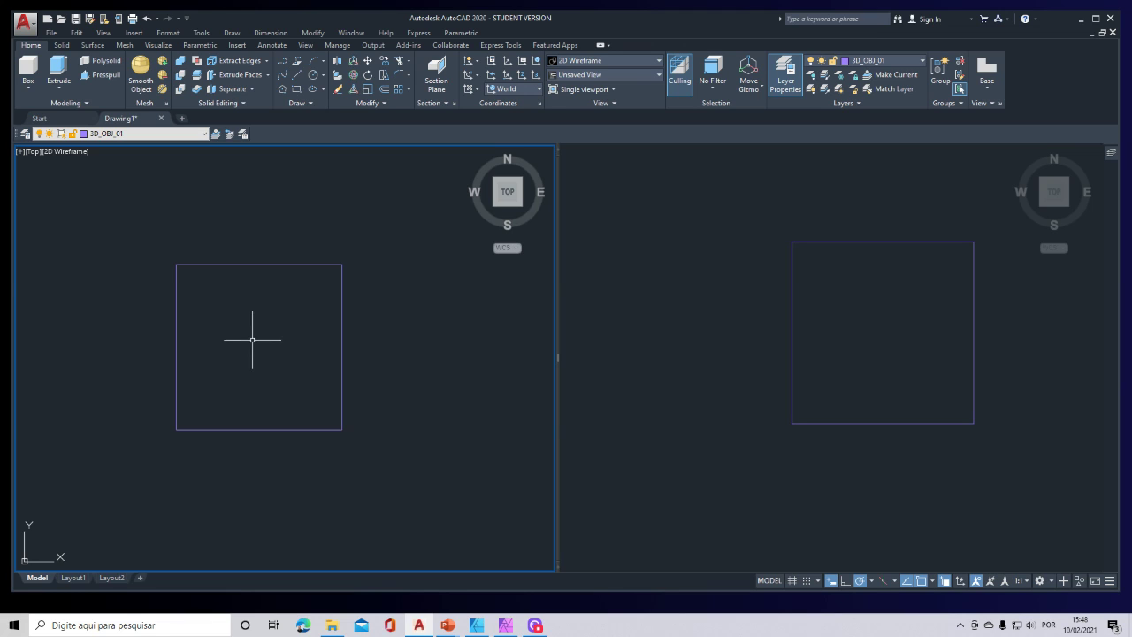
{"action": "middle_click_drag", "start_coordinate": [257, 372], "coordinate": [291, 244], "text": "shift"}
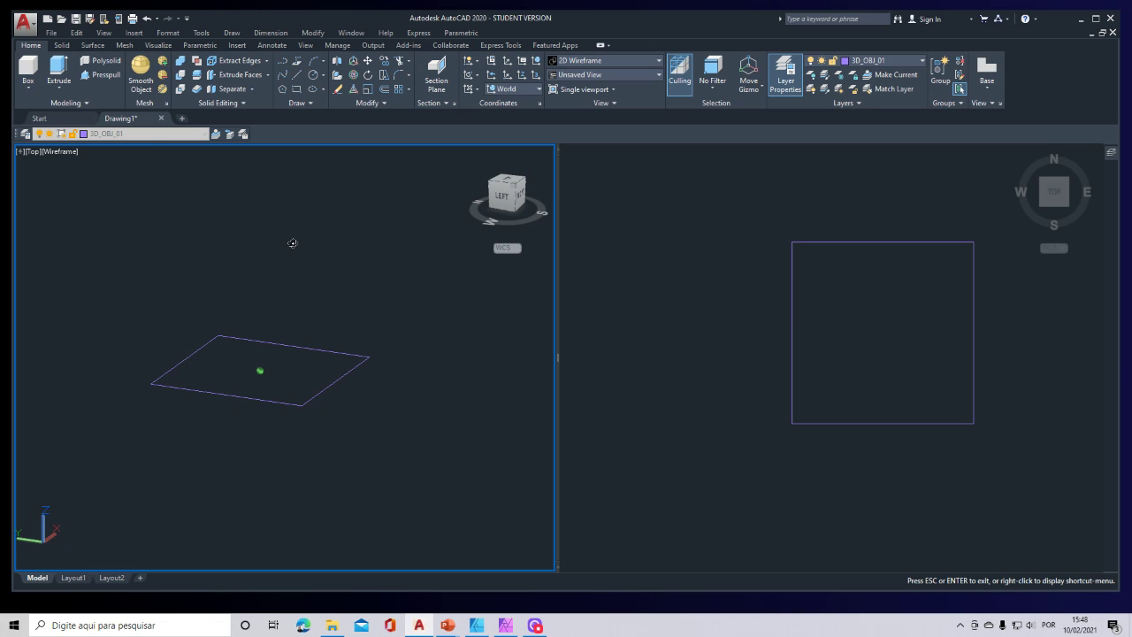
{"action": "mouse_move", "coordinate": [292, 243]}
{"action": "middle_mouse_down", "text": "shift"}
{"action": "mouse_move", "coordinate": [179, 245]}
{"action": "mouse_move", "coordinate": [276, 257]}
{"action": "mouse_move", "coordinate": [303, 245]}
{"action": "middle_mouse_up", "text": "shift"}
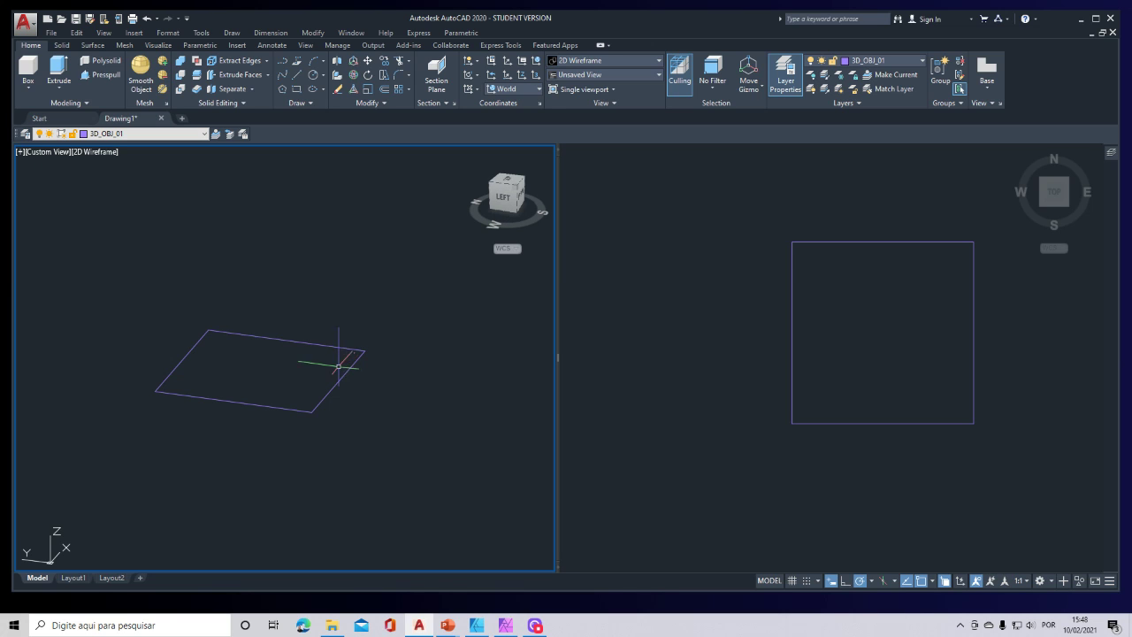
{"action": "left_click", "coordinate": [364, 305]}
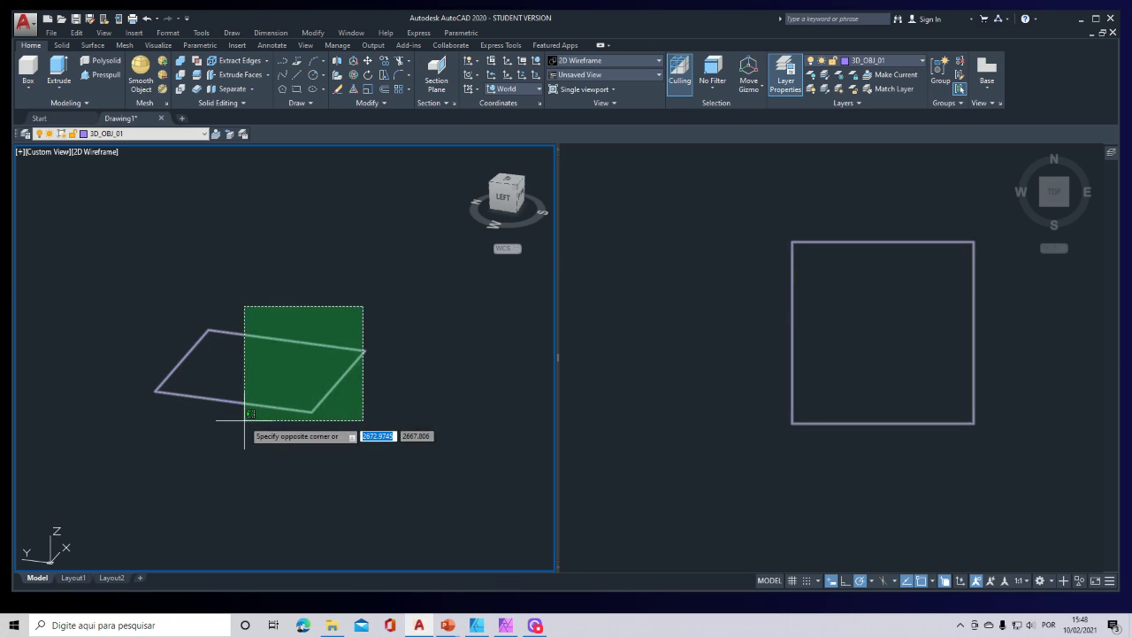
{"action": "left_click", "coordinate": [244, 414]}
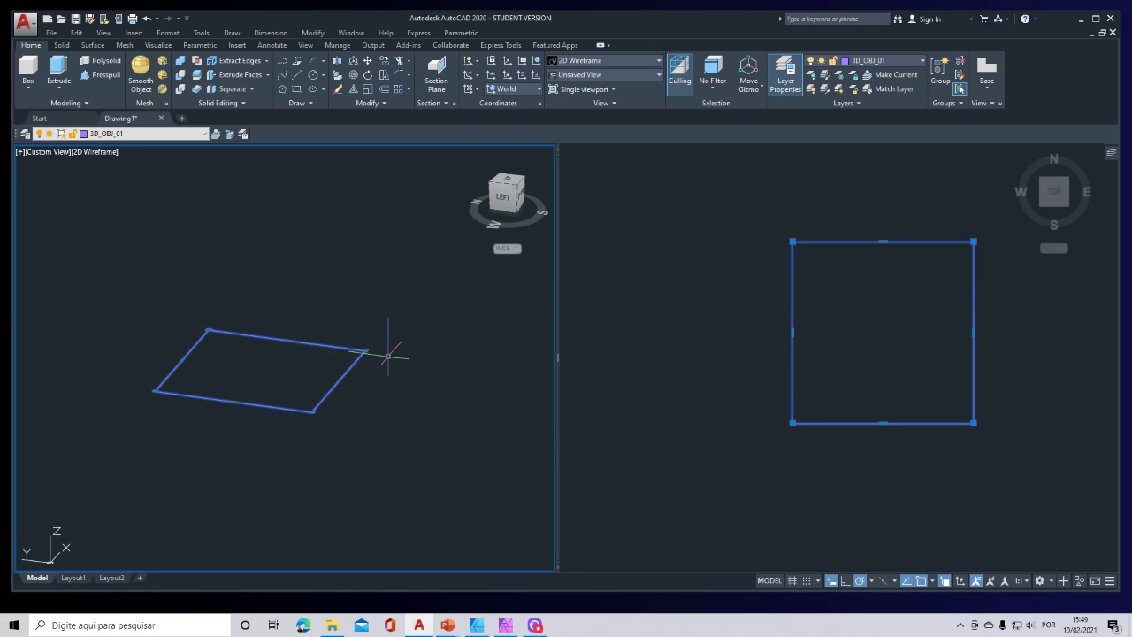
{"action": "key", "text": "Escape"}
{"action": "scroll", "coordinate": [387, 355], "scroll_direction": "down", "scroll_amount": 3}
{"action": "scroll", "coordinate": [386, 357], "scroll_direction": "up", "scroll_amount": 5}
{"action": "scroll", "coordinate": [385, 357], "scroll_direction": "down", "scroll_amount": 5}
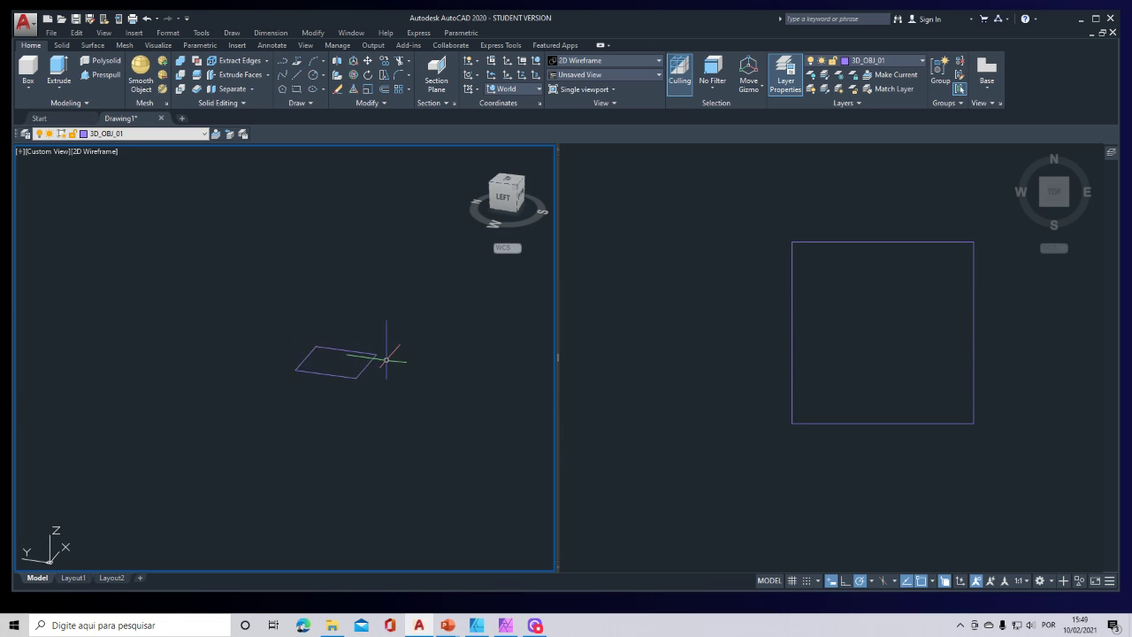
{"action": "scroll", "coordinate": [384, 358], "scroll_direction": "up", "scroll_amount": 5}
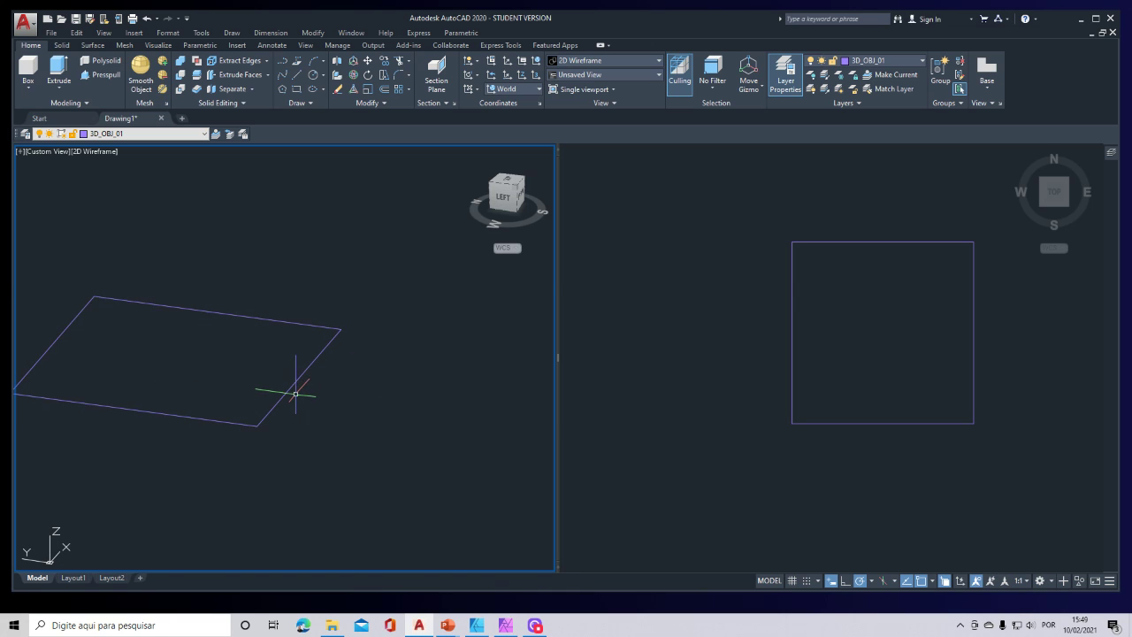
Create a 1 by 1 by 1 solid box beside the square in the left viewport
{"action": "scroll", "coordinate": [295, 391], "scroll_direction": "down", "scroll_amount": 2}
{"action": "middle_click_drag", "start_coordinate": [372, 366], "coordinate": [329, 413]}
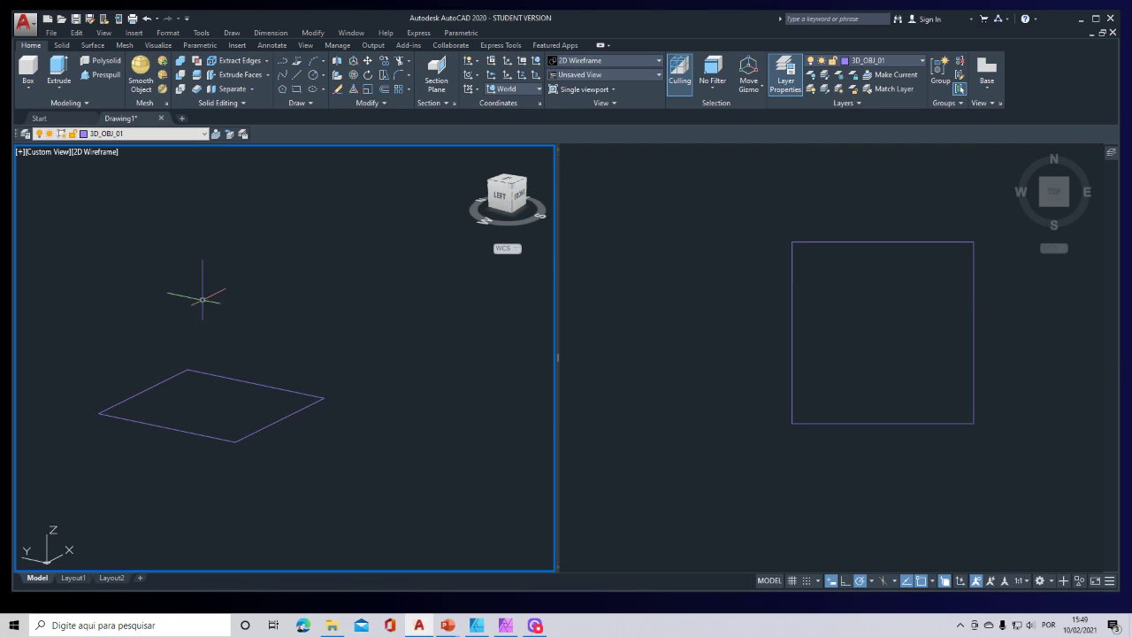
{"action": "left_click", "coordinate": [29, 69]}
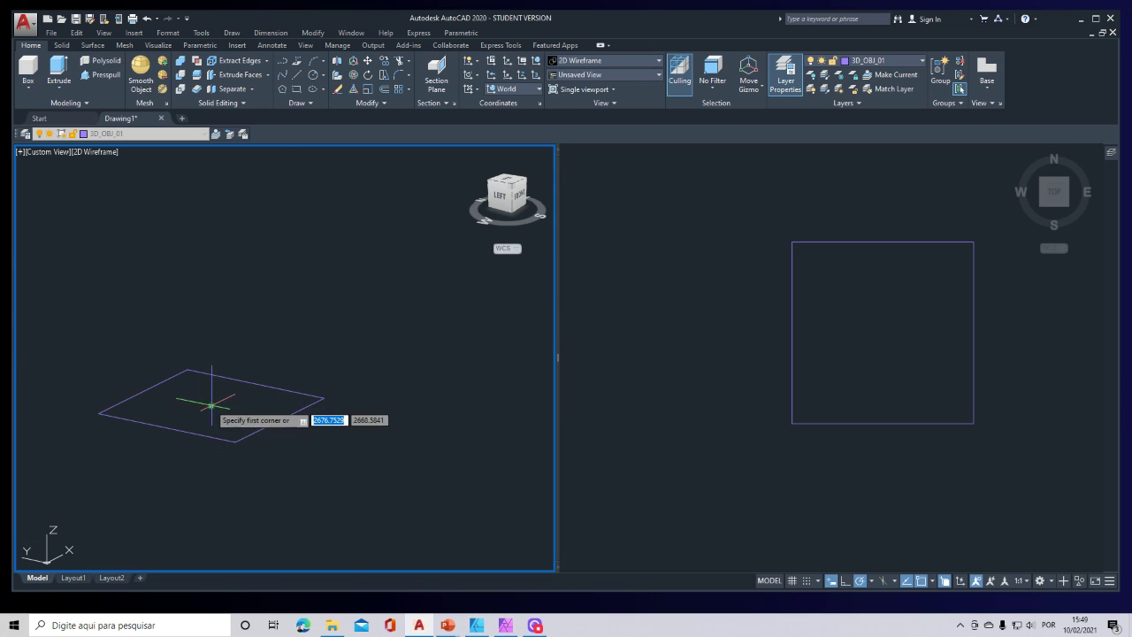
{"action": "left_click", "coordinate": [367, 479]}
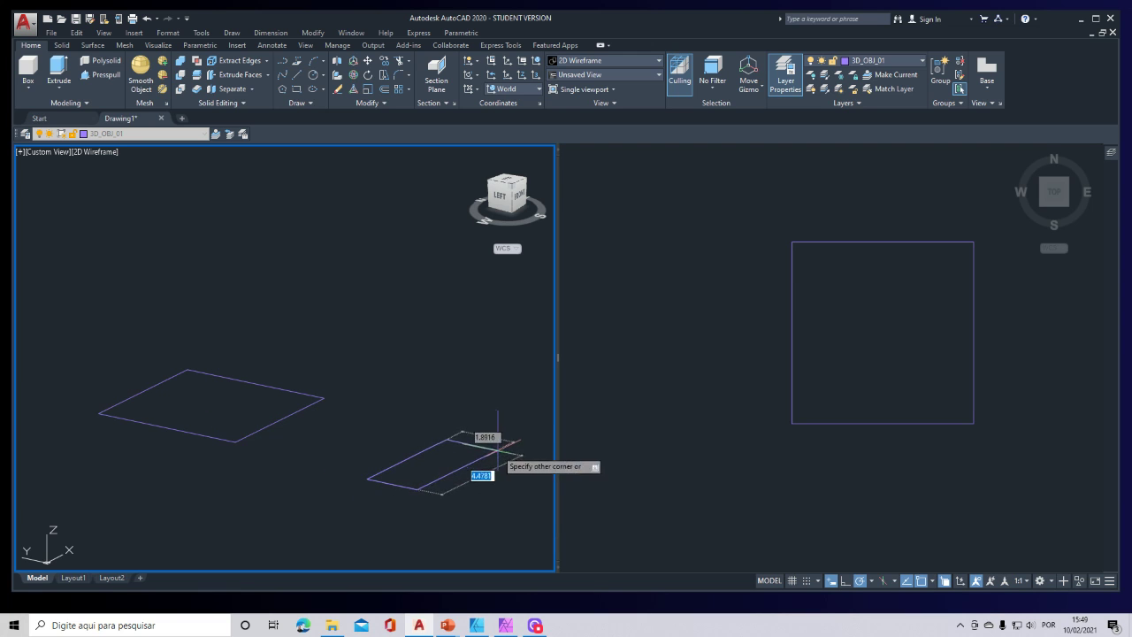
{"action": "mouse_move", "coordinate": [506, 466]}
{"action": "middle_mouse_down"}
{"action": "mouse_move", "coordinate": [439, 447]}
{"action": "mouse_move", "coordinate": [422, 374]}
{"action": "middle_mouse_up"}
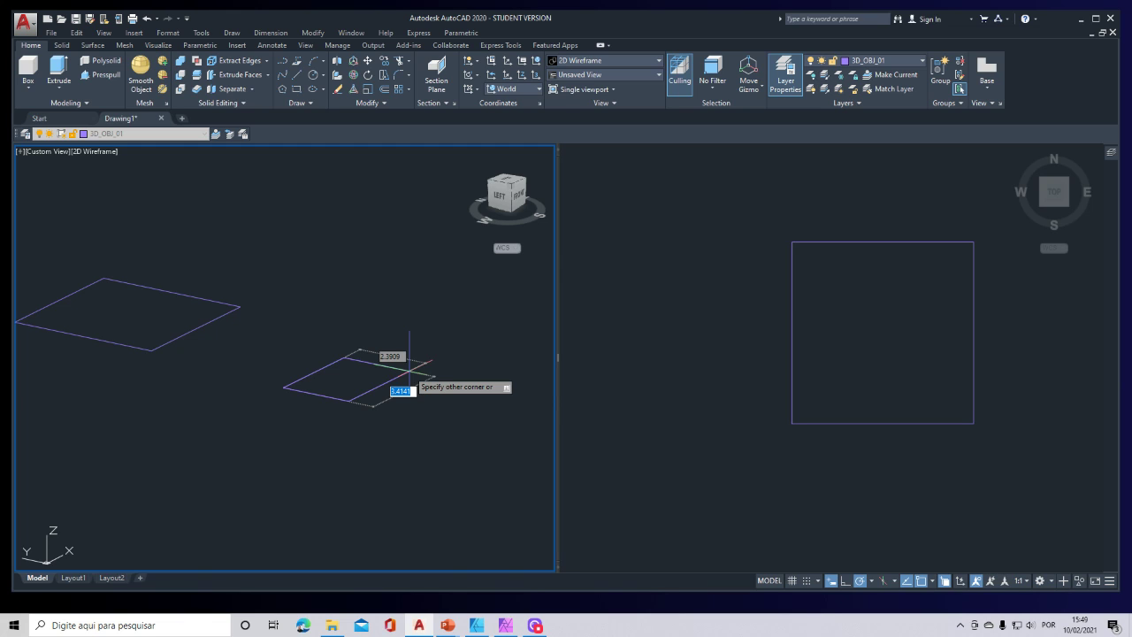
{"action": "type", "text": "1"}
{"action": "key", "text": "Tab"}
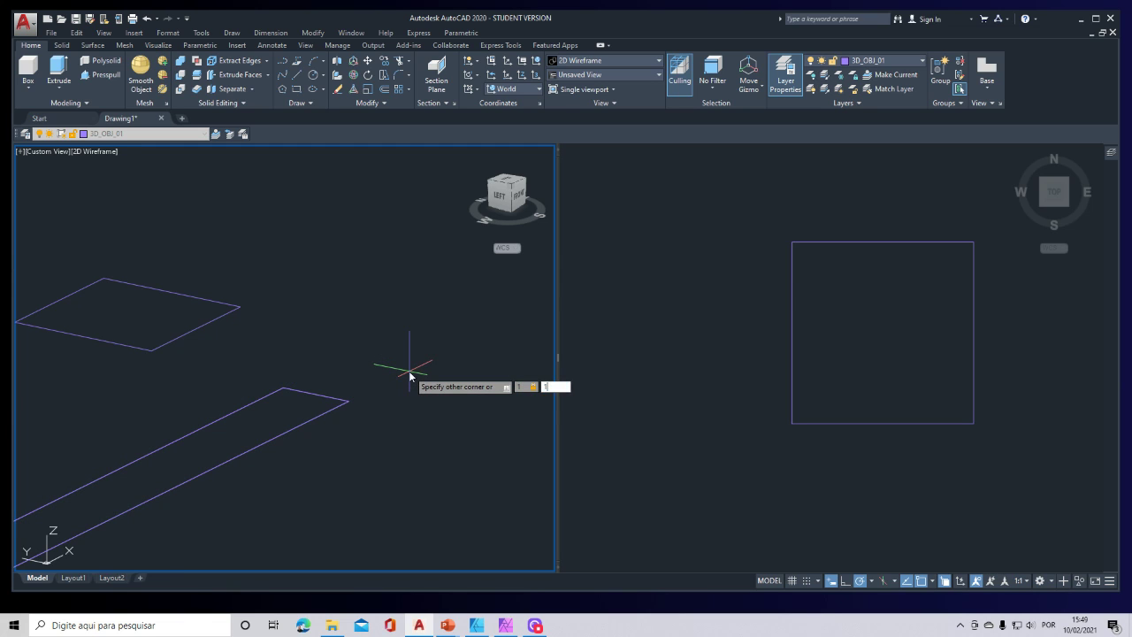
{"action": "type", "text": "1"}
{"action": "key", "text": "Tab"}
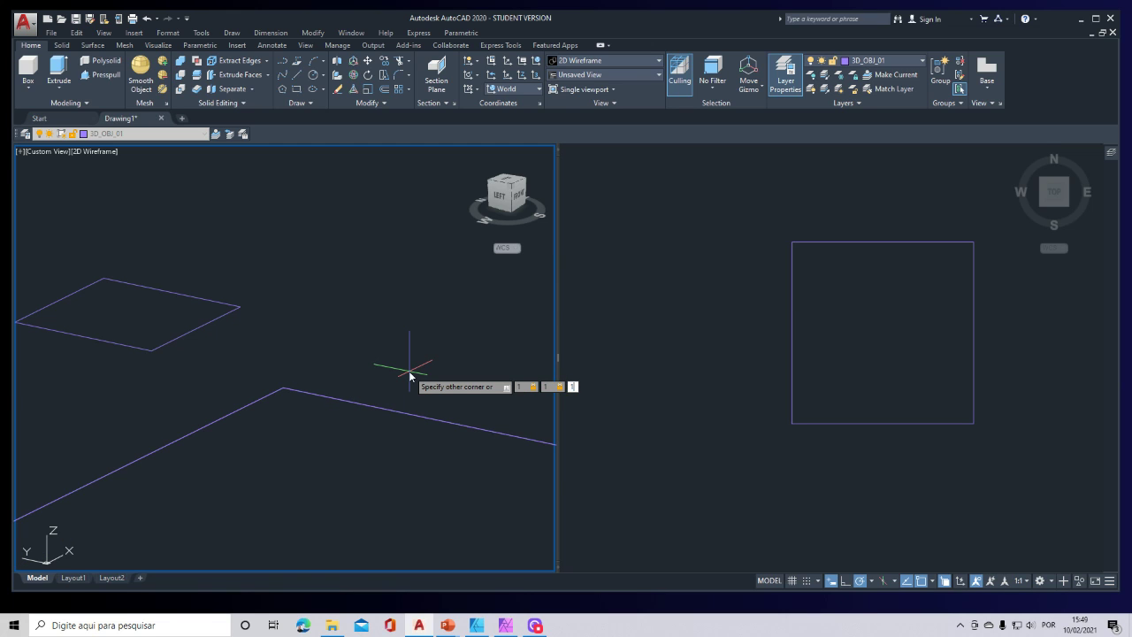
{"action": "type", "text": "1"}
{"action": "key", "text": "Return"}
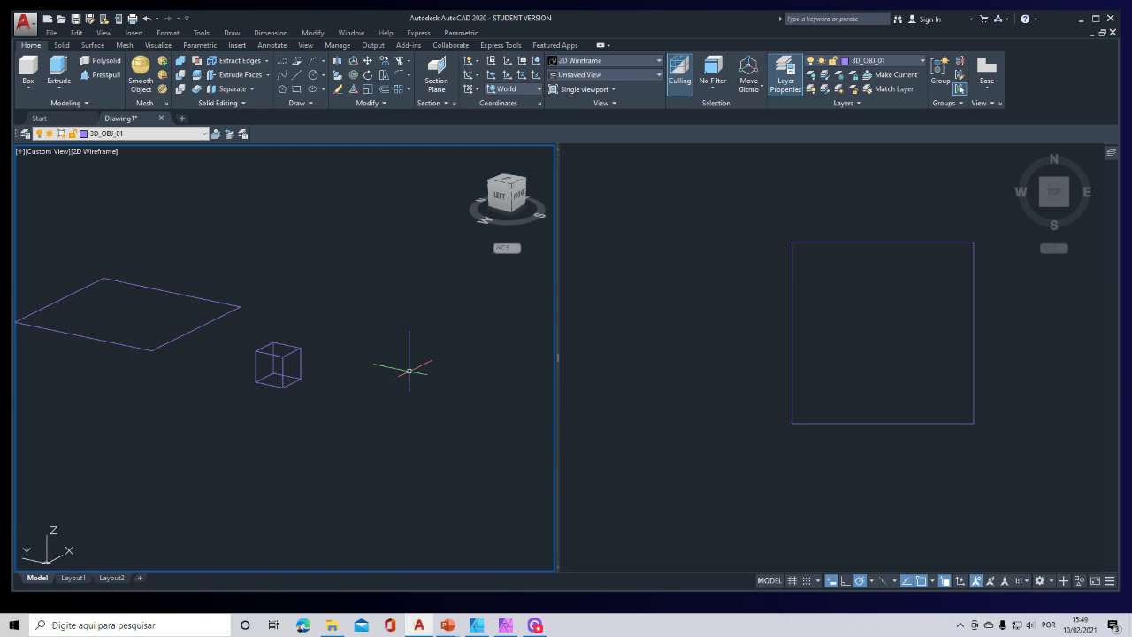
Compare the box's plan view in the right viewport with its 3D wireframe in the left viewport
{"action": "scroll", "coordinate": [777, 445], "scroll_direction": "down", "scroll_amount": 4}
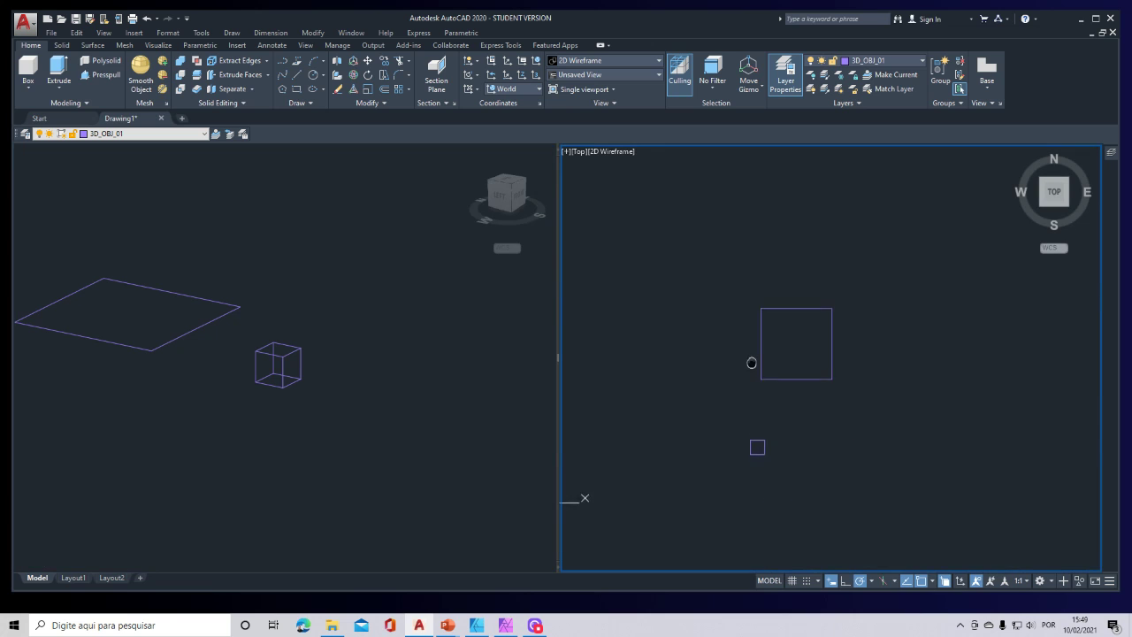
{"action": "scroll", "coordinate": [751, 424], "scroll_direction": "up", "scroll_amount": 6}
{"action": "scroll", "coordinate": [746, 432], "scroll_direction": "down", "scroll_amount": 2}
{"action": "scroll", "coordinate": [745, 430], "scroll_direction": "down", "scroll_amount": 3}
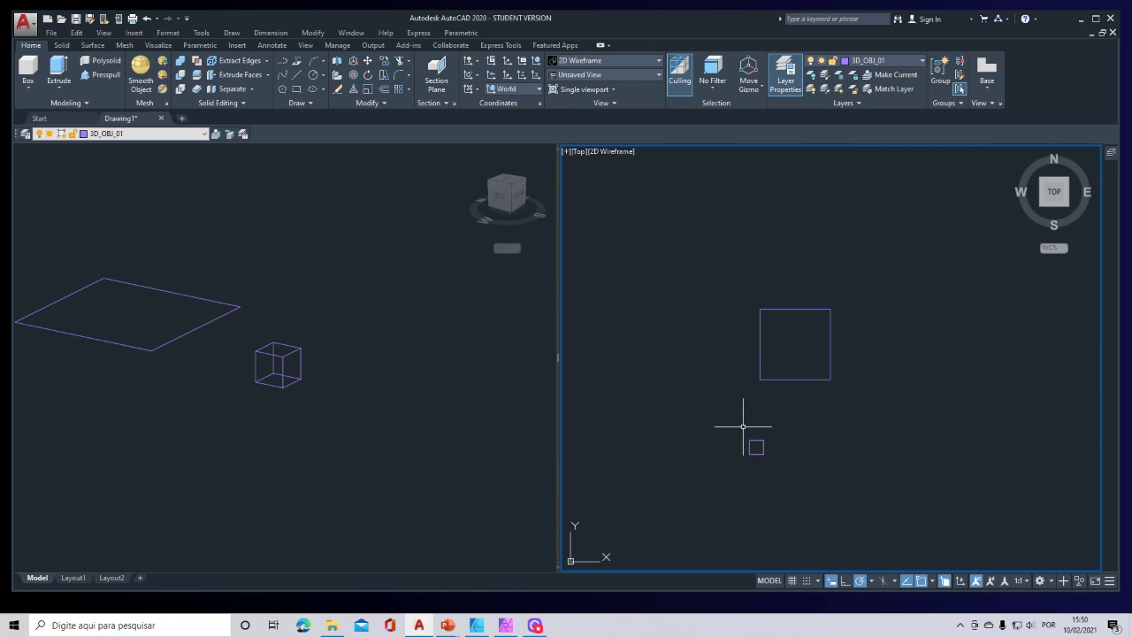
{"action": "left_click", "coordinate": [317, 389]}
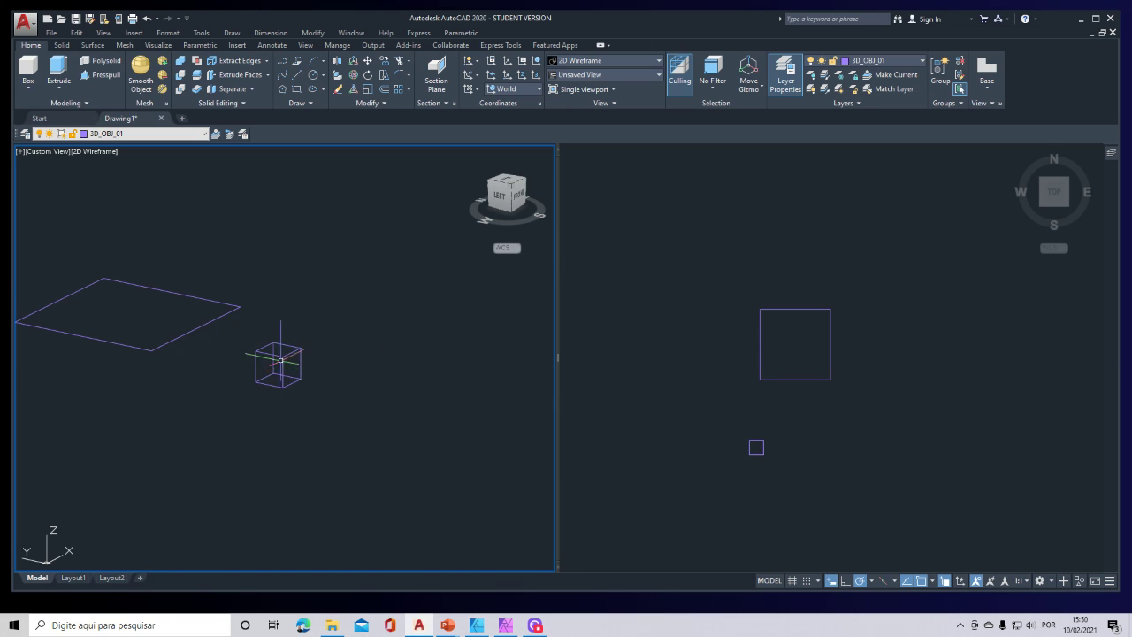
{"action": "scroll", "coordinate": [751, 435], "scroll_direction": "up", "scroll_amount": 2}
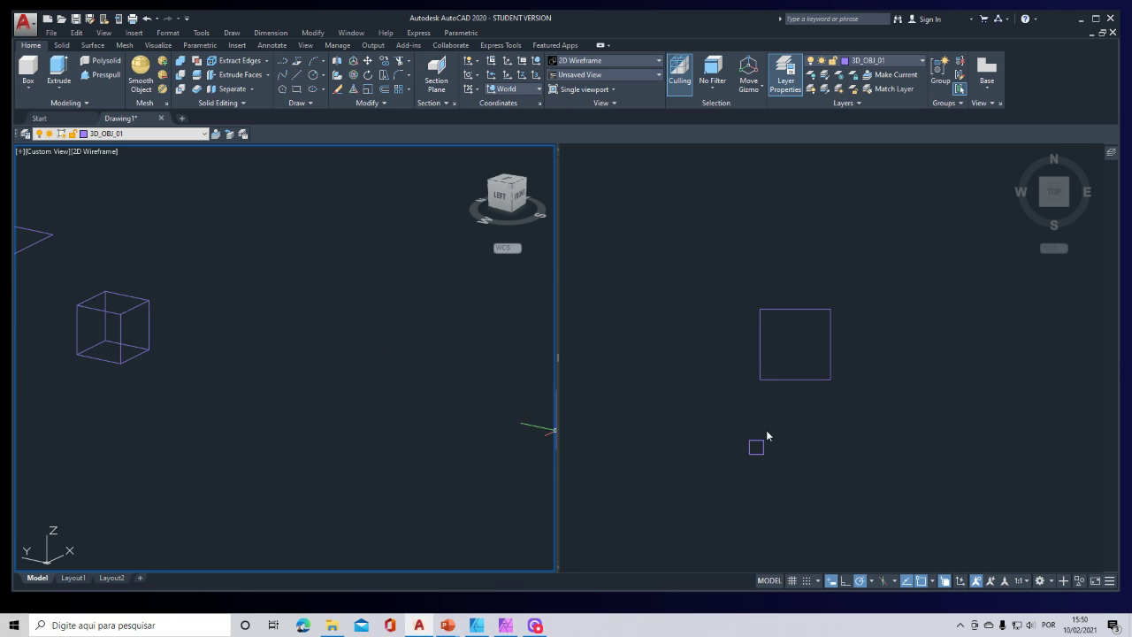
{"action": "middle_click_drag", "start_coordinate": [265, 366], "coordinate": [380, 379]}
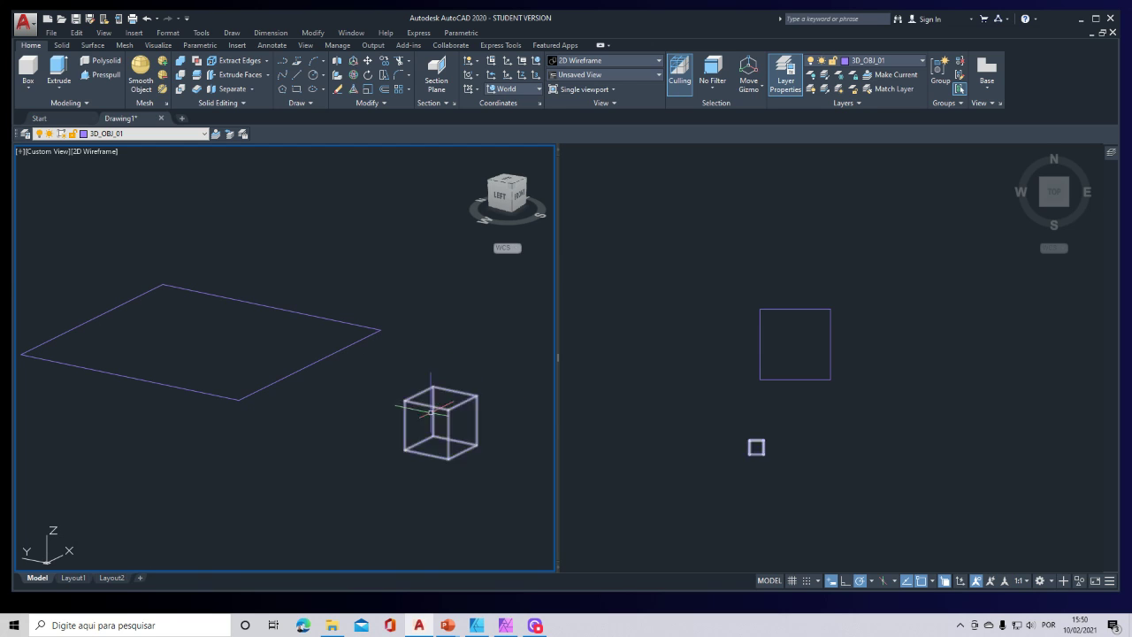
{"action": "left_click", "coordinate": [792, 464]}
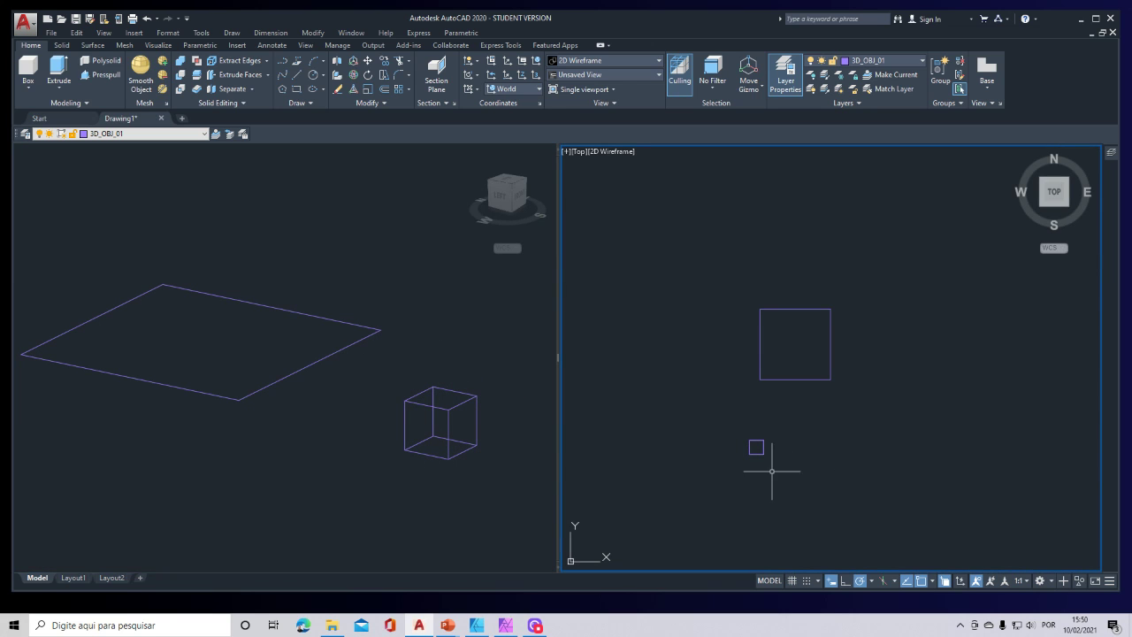
{"action": "scroll", "coordinate": [772, 458], "scroll_direction": "up", "scroll_amount": 6}
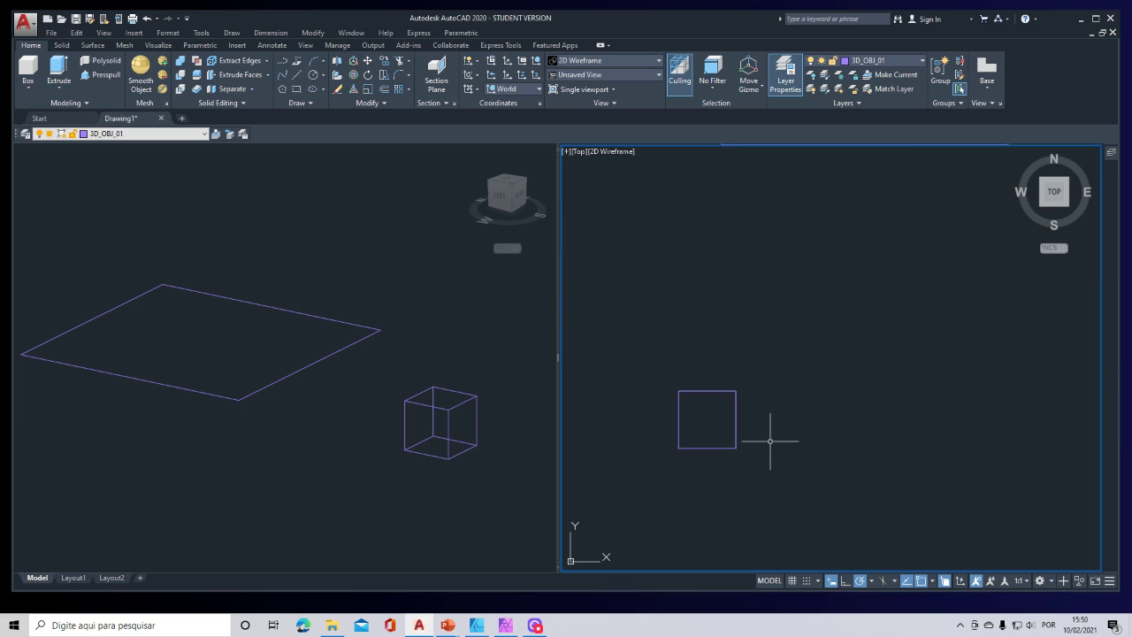
{"action": "scroll", "coordinate": [770, 441], "scroll_direction": "up", "scroll_amount": 2}
{"action": "middle_click_drag", "start_coordinate": [766, 412], "coordinate": [935, 339]}
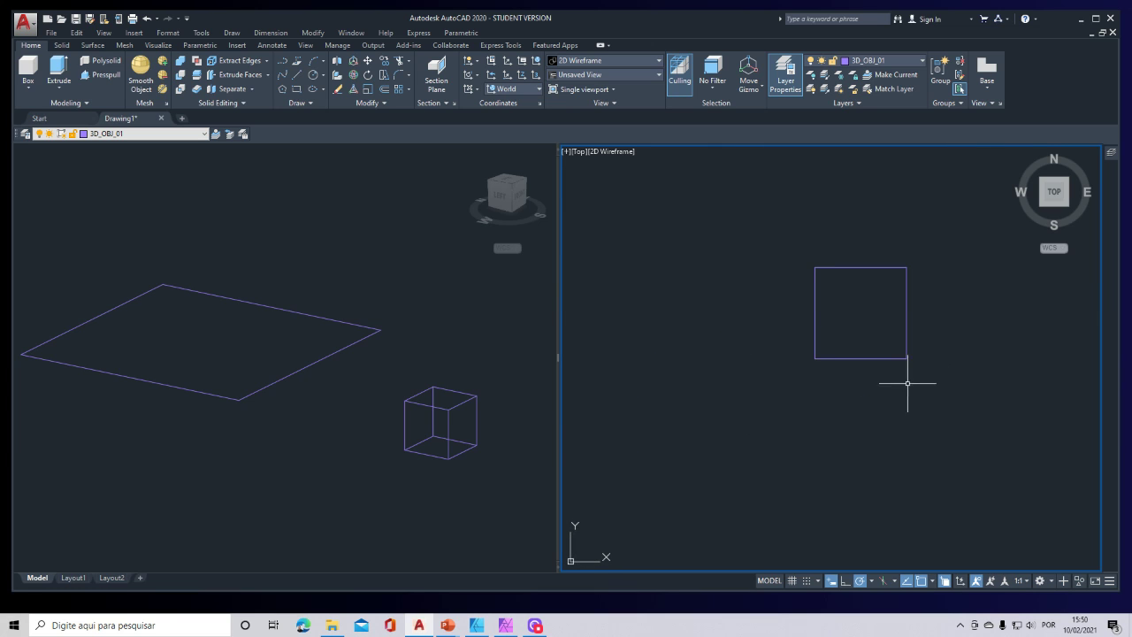
Turn the right viewport from the top view to SE Isometric and orbit it to an oblique 3D view
{"action": "left_click", "coordinate": [1075, 191]}
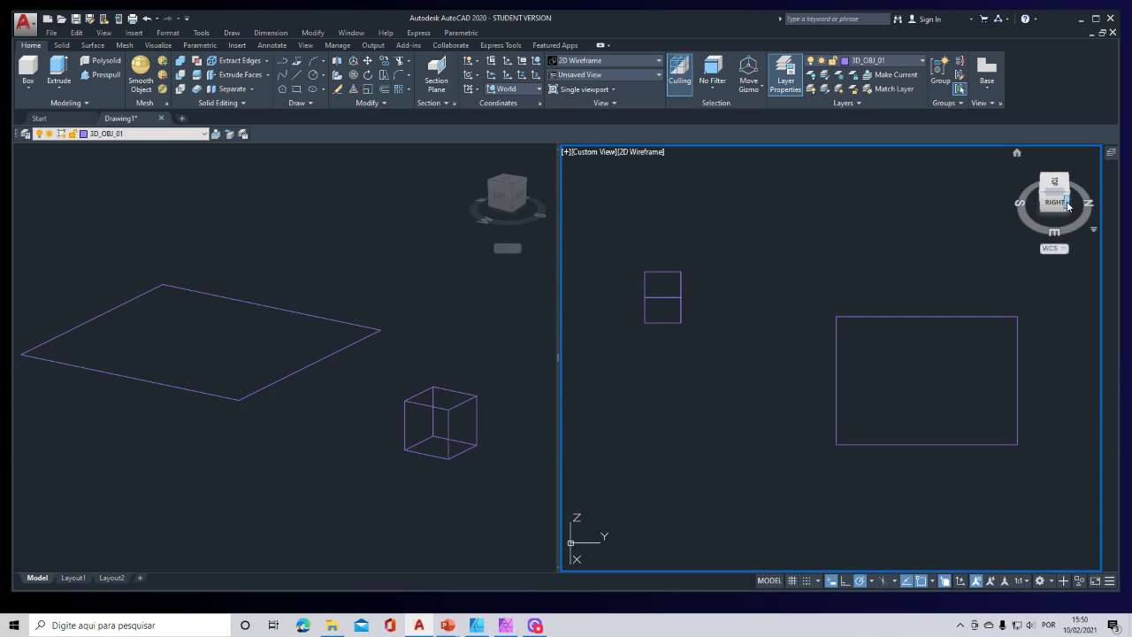
{"action": "left_click", "coordinate": [1041, 198]}
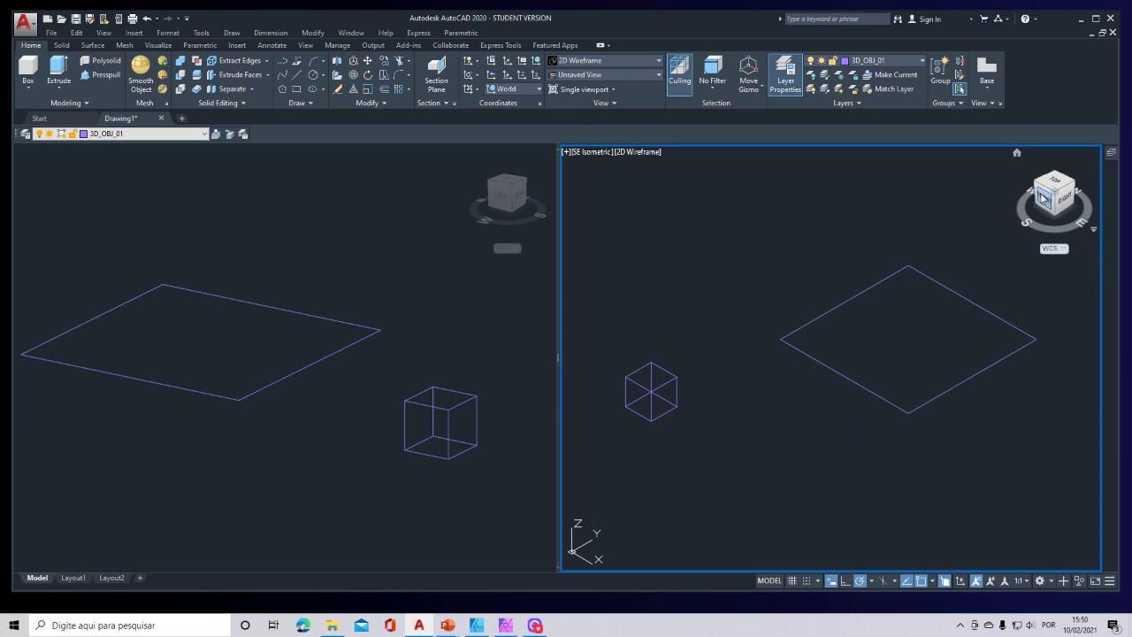
{"action": "middle_click_drag", "start_coordinate": [724, 500], "coordinate": [836, 454], "text": "shift"}
Set the left viewport's visual style to Conceptual
{"action": "left_click", "coordinate": [162, 176]}
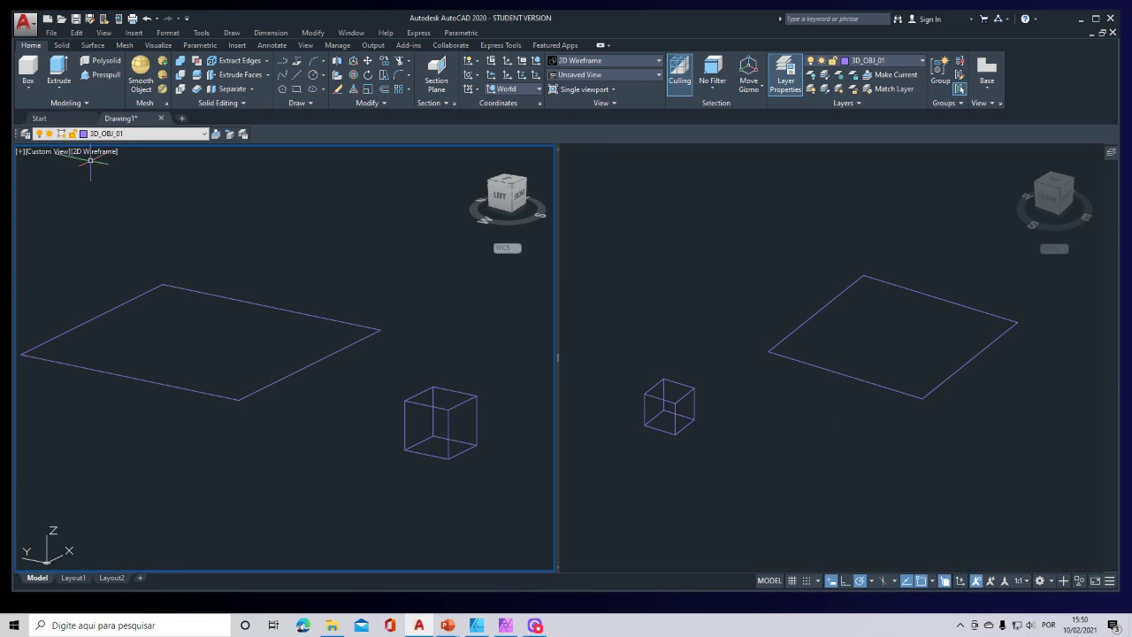
{"action": "left_click", "coordinate": [663, 190]}
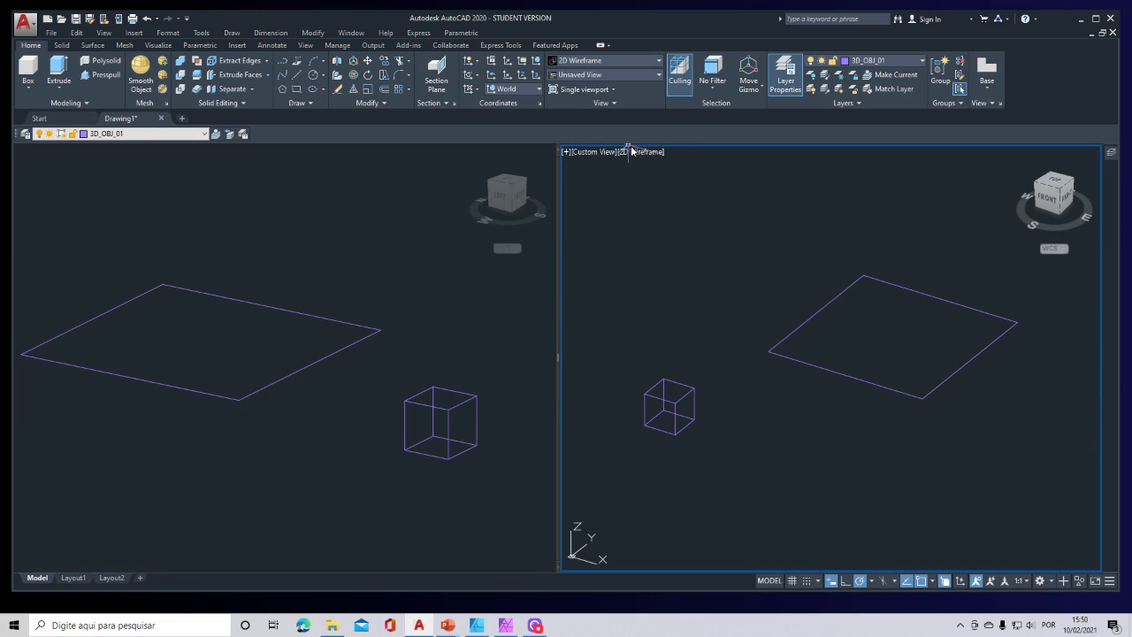
{"action": "left_click", "coordinate": [221, 188]}
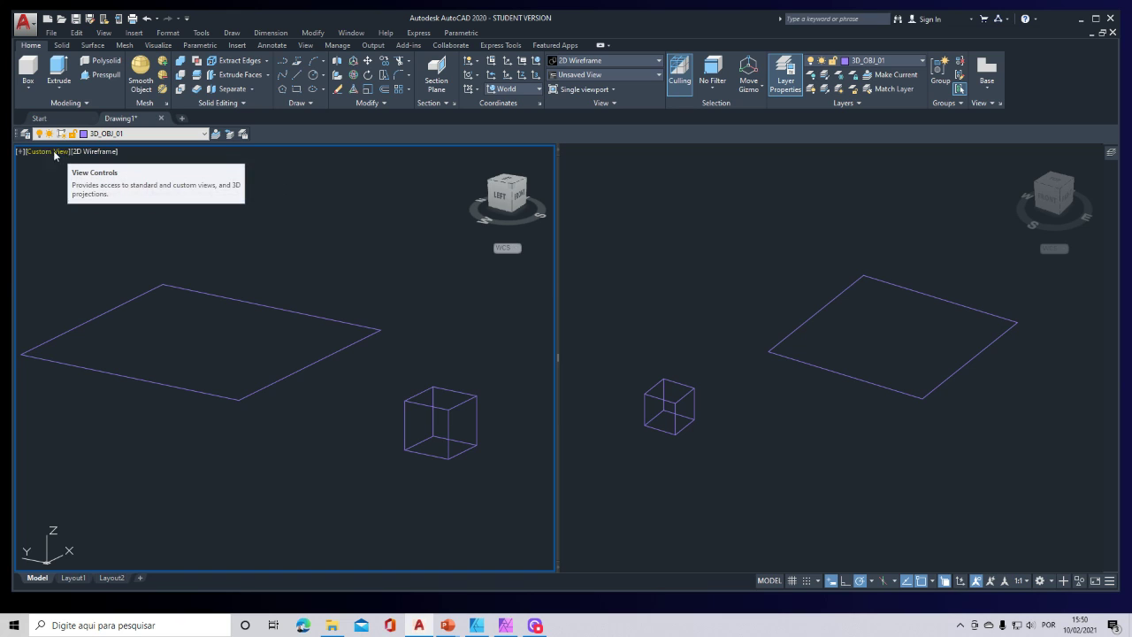
{"action": "left_click", "coordinate": [112, 154]}
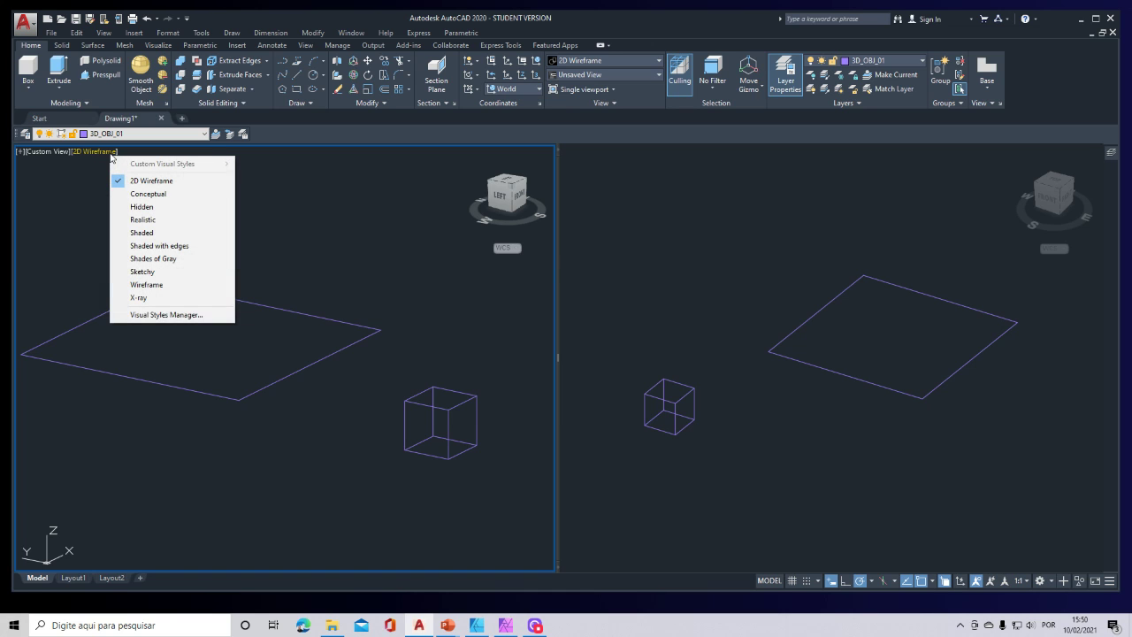
{"action": "left_click", "coordinate": [158, 194]}
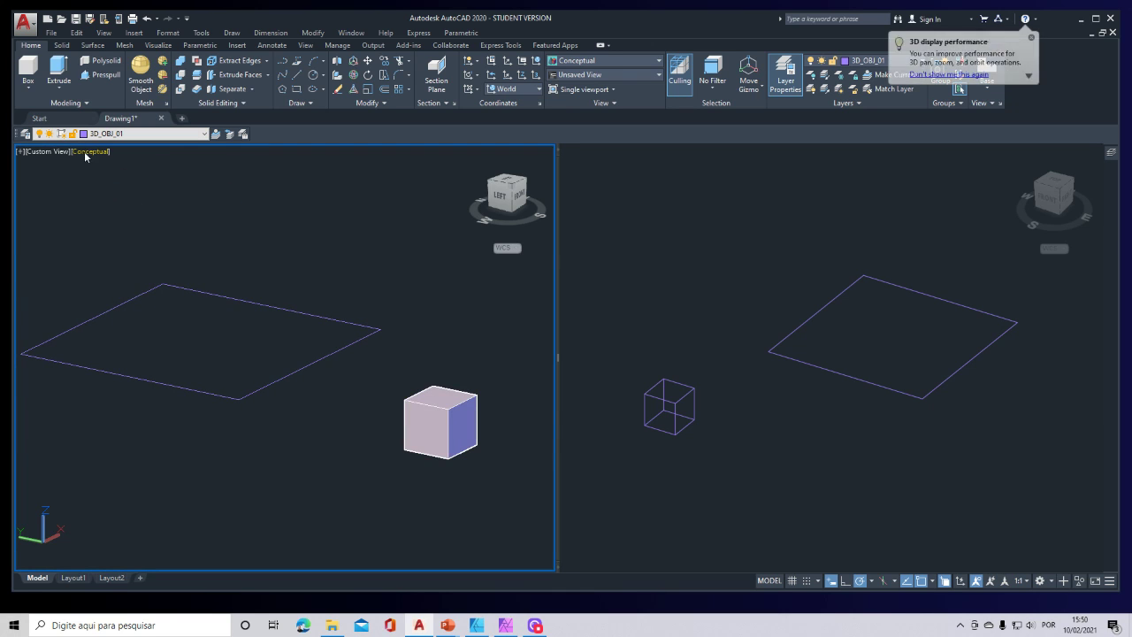
Inspect the shaded cube from another angle in the left viewport and compare it with its wireframe in the right viewport
{"action": "left_click", "coordinate": [457, 431]}
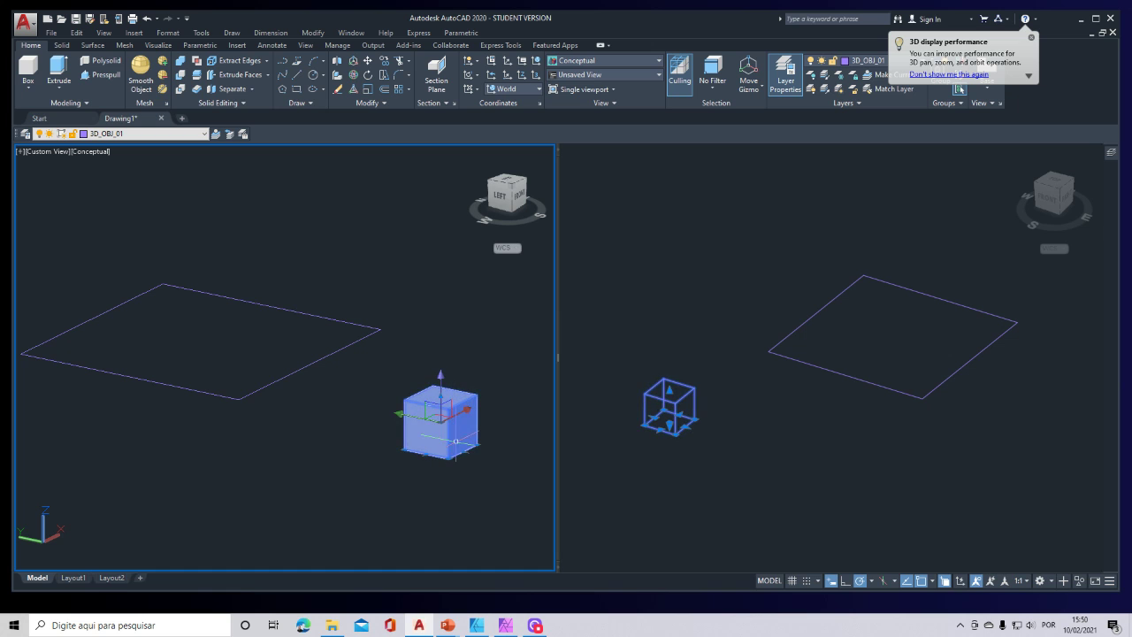
{"action": "middle_click_drag", "start_coordinate": [464, 456], "coordinate": [424, 444], "text": "shift"}
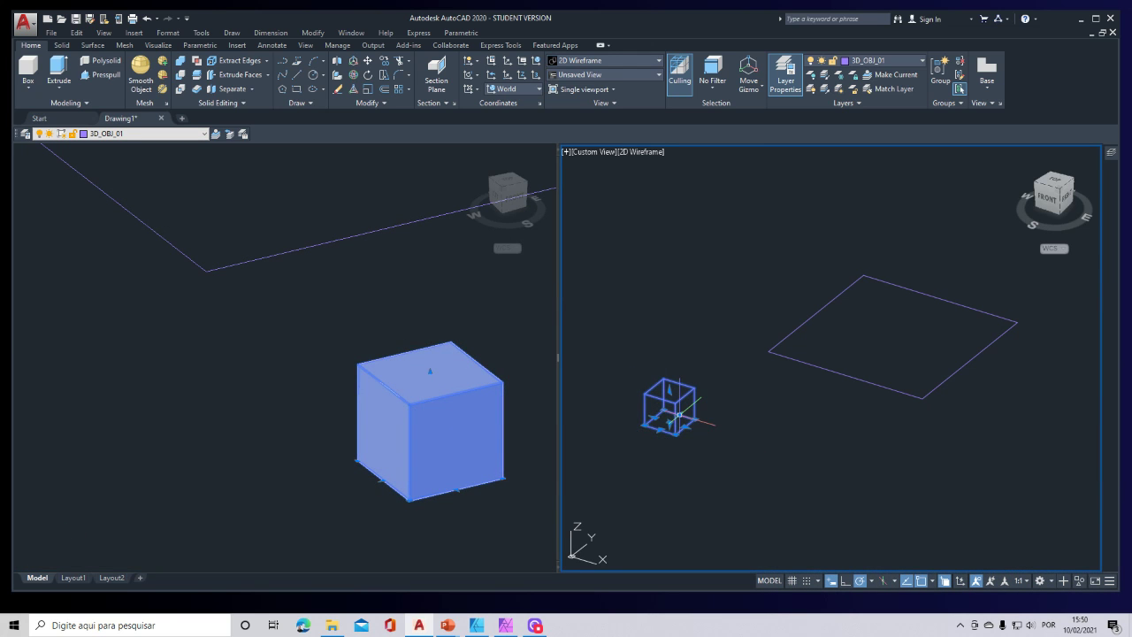
{"action": "key", "text": "Escape"}
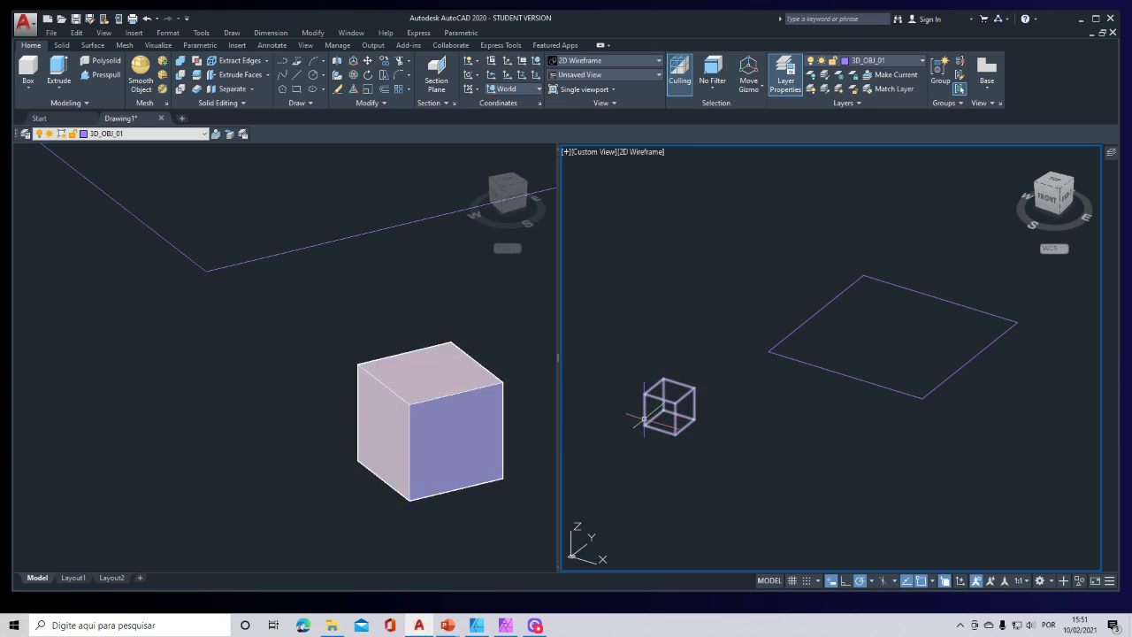
{"action": "left_click", "coordinate": [681, 429]}
{"action": "key", "text": "Escape"}
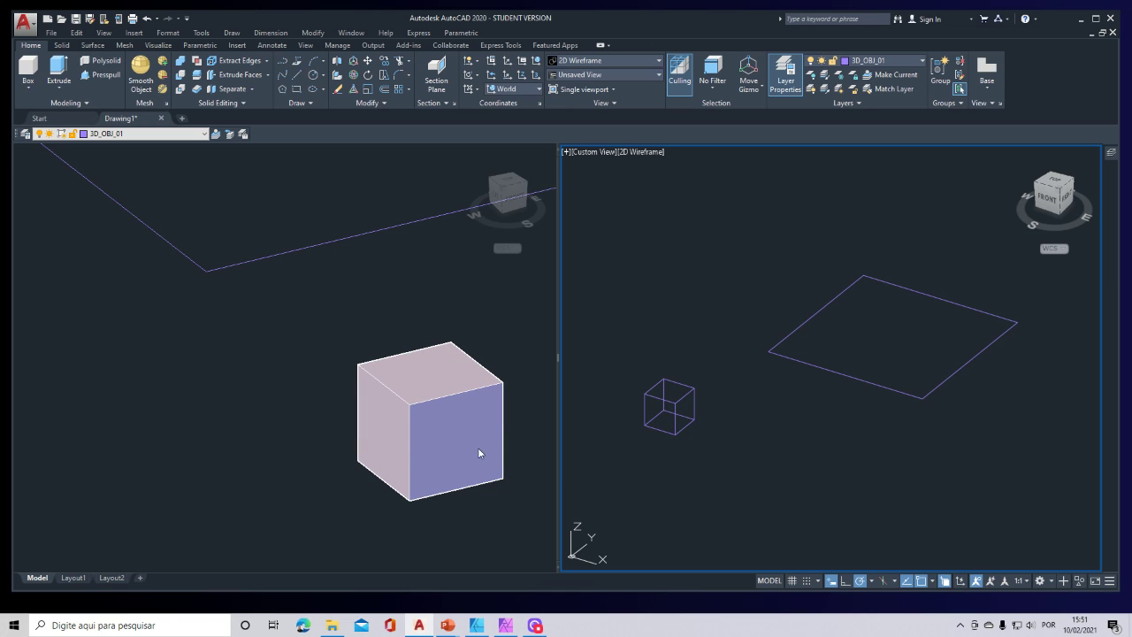
Set the left viewport's visual style to X-Ray and orbit around the cube
{"action": "left_click", "coordinate": [184, 175]}
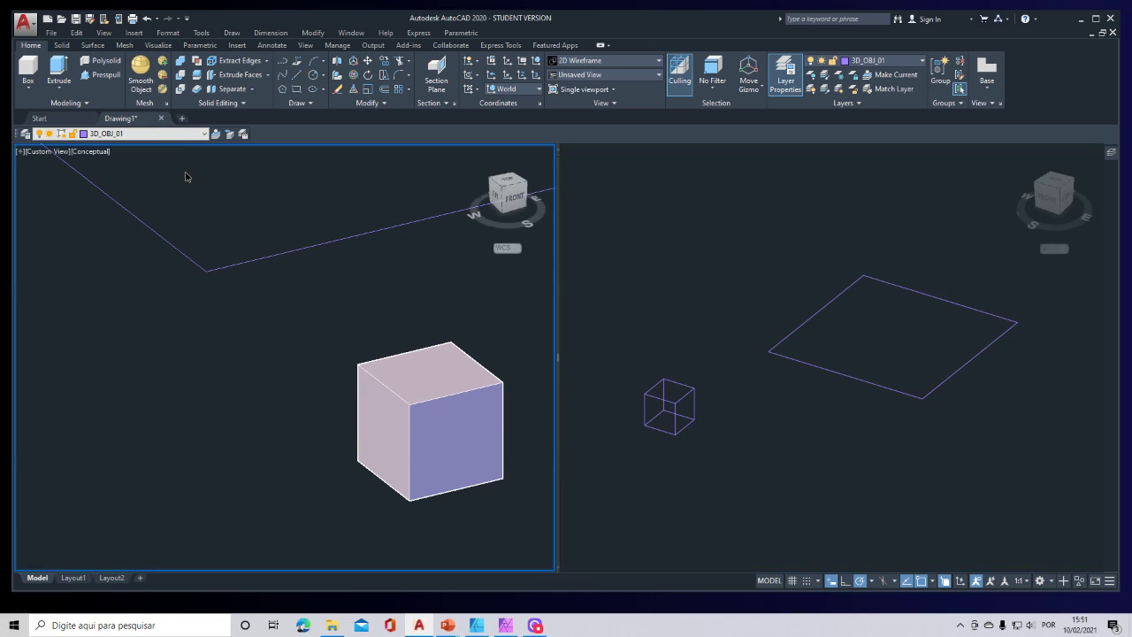
{"action": "left_click", "coordinate": [92, 152]}
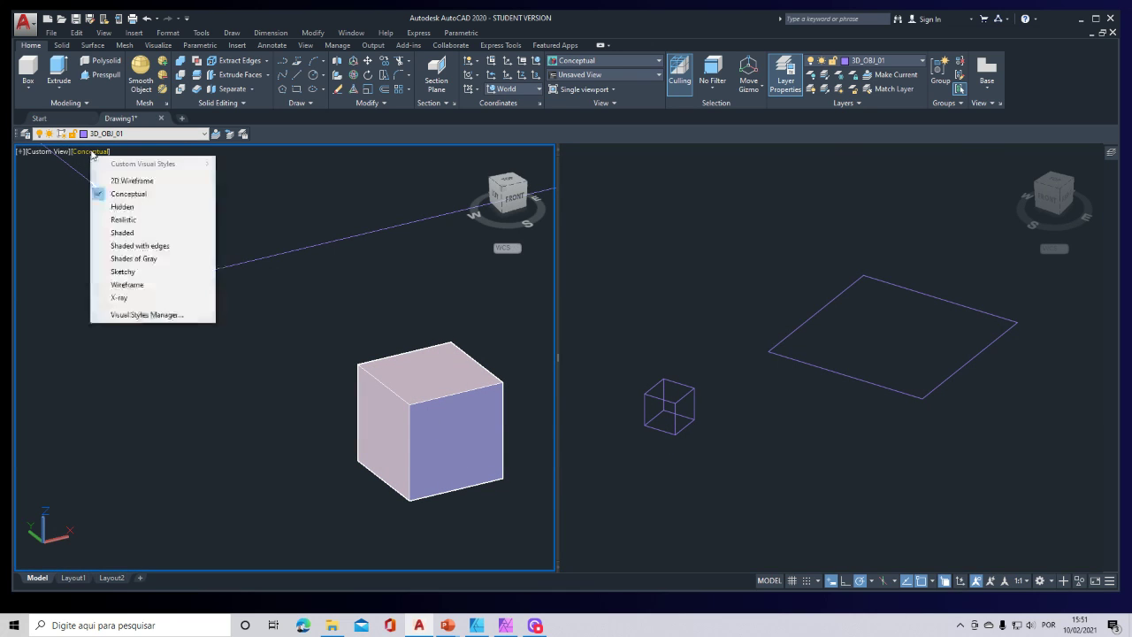
{"action": "left_click", "coordinate": [127, 301]}
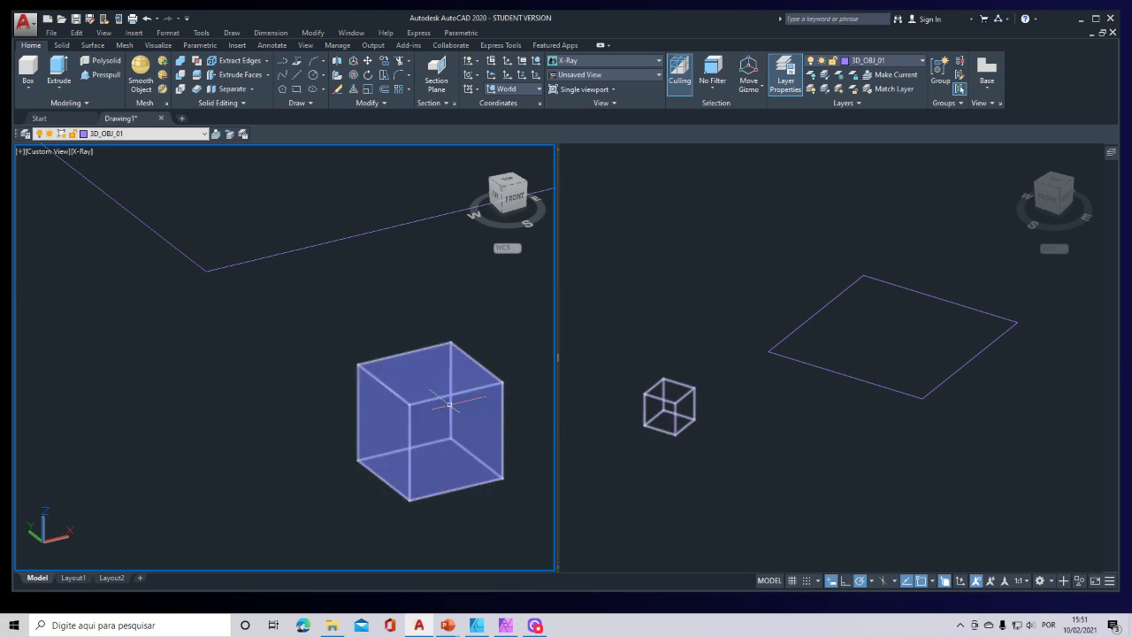
{"action": "middle_click_drag", "start_coordinate": [451, 412], "coordinate": [439, 457], "text": "shift"}
{"action": "left_click", "coordinate": [735, 435]}
{"action": "left_click", "coordinate": [300, 426]}
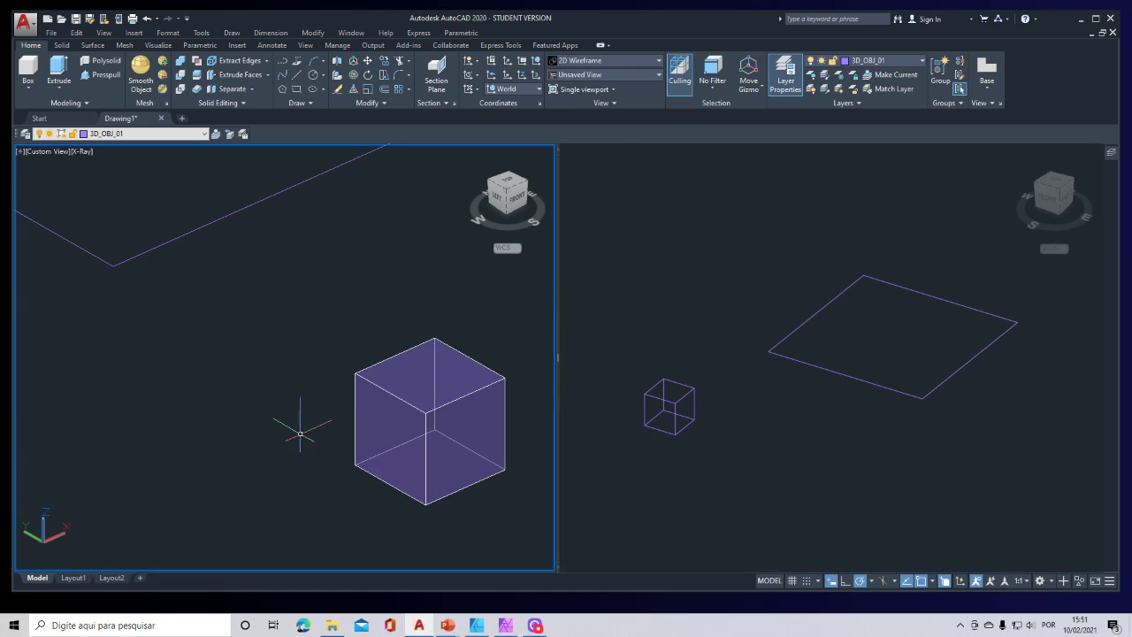
Bring the square and the cube into view in the left viewport and make 3D_OBJ_02 the current layer
{"action": "scroll", "coordinate": [258, 431], "scroll_direction": "down", "scroll_amount": 2}
{"action": "middle_click_drag", "start_coordinate": [223, 430], "coordinate": [334, 409]}
{"action": "scroll", "coordinate": [351, 404], "scroll_direction": "up", "scroll_amount": 1}
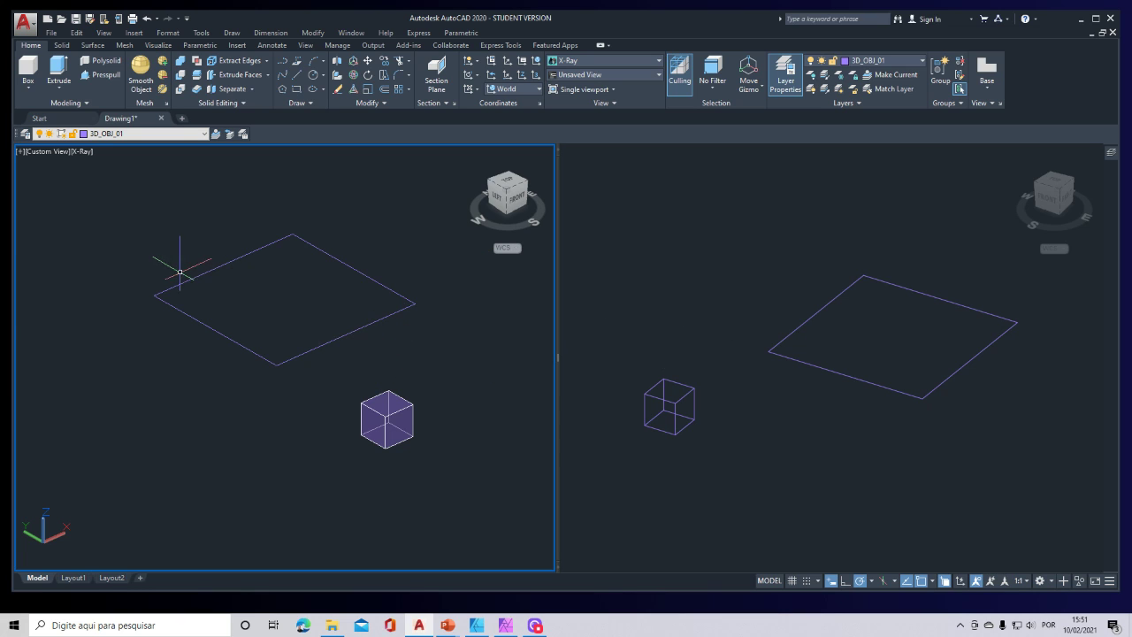
{"action": "left_click", "coordinate": [142, 134]}
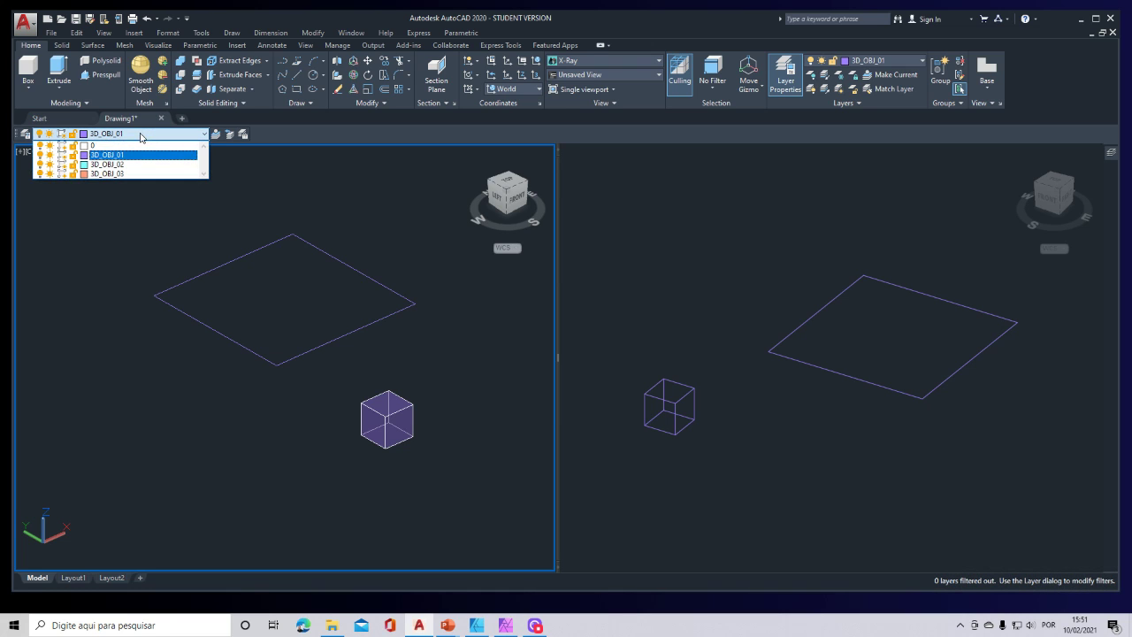
{"action": "left_click", "coordinate": [142, 165]}
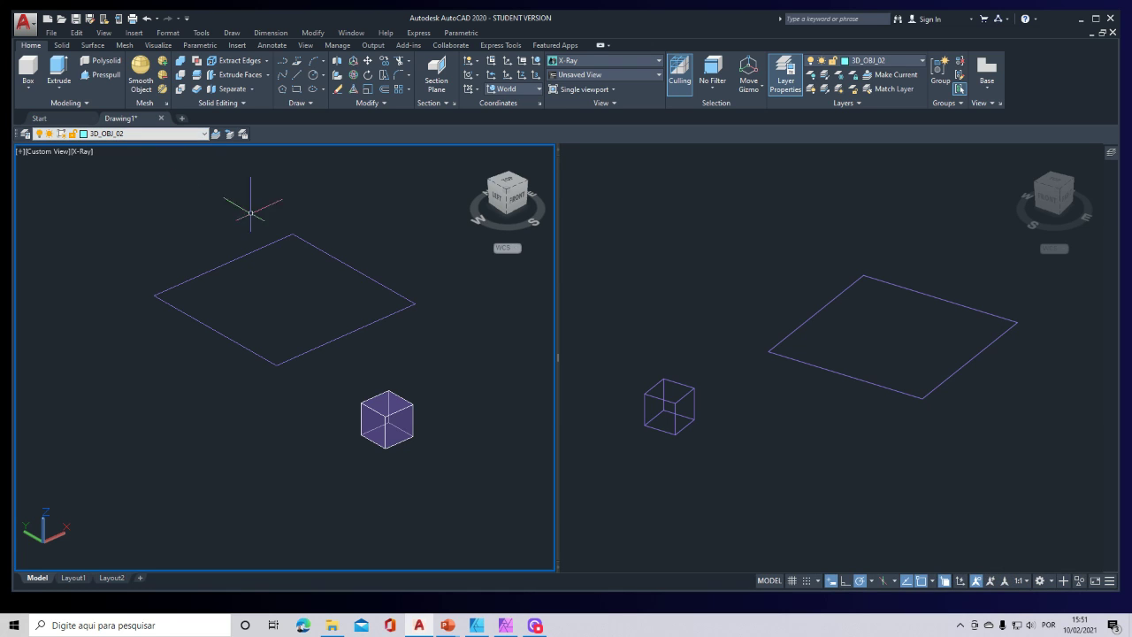
Draw a solid cone beside the cube on layer 3D_OBJ_02 with a base radius of about 1 m and a height of 1 m
{"action": "left_click", "coordinate": [25, 91]}
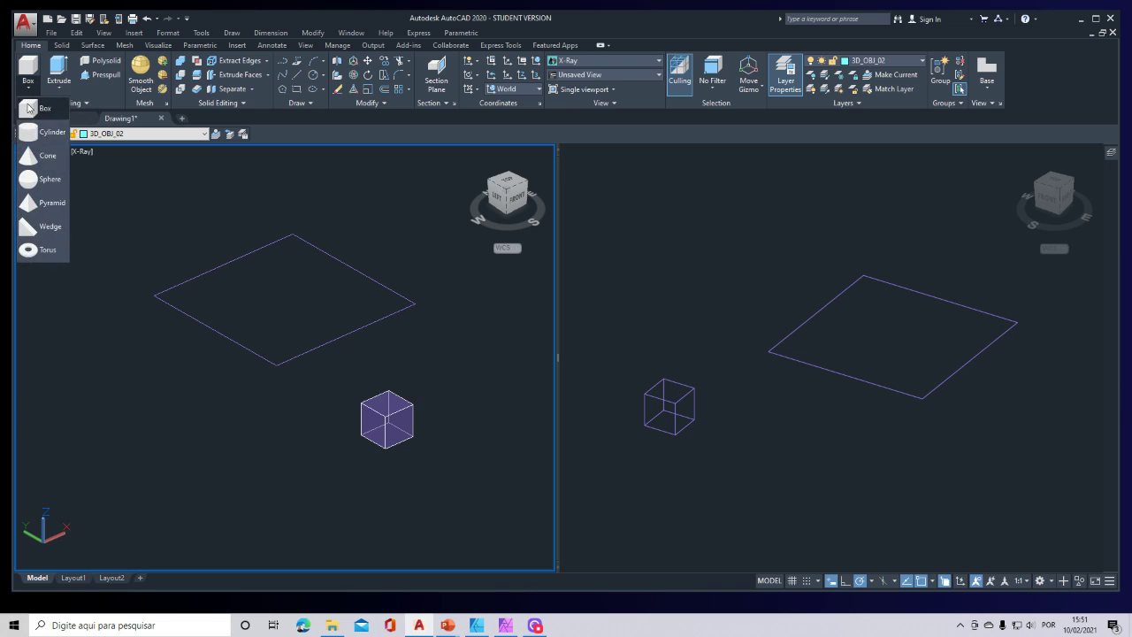
{"action": "left_click", "coordinate": [47, 159]}
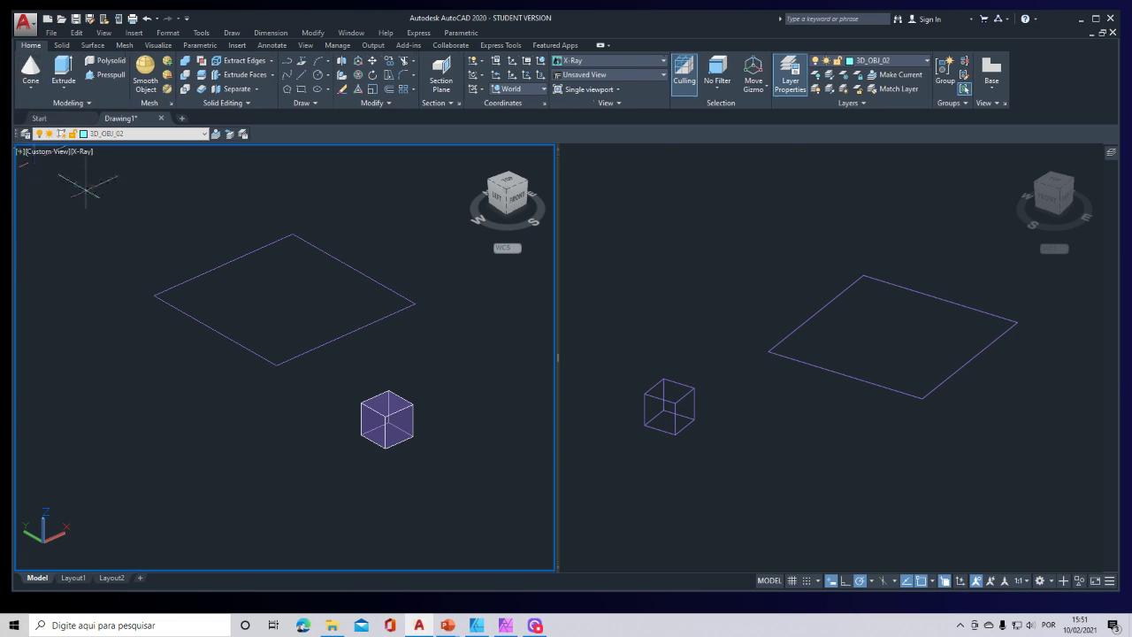
{"action": "left_click", "coordinate": [492, 387]}
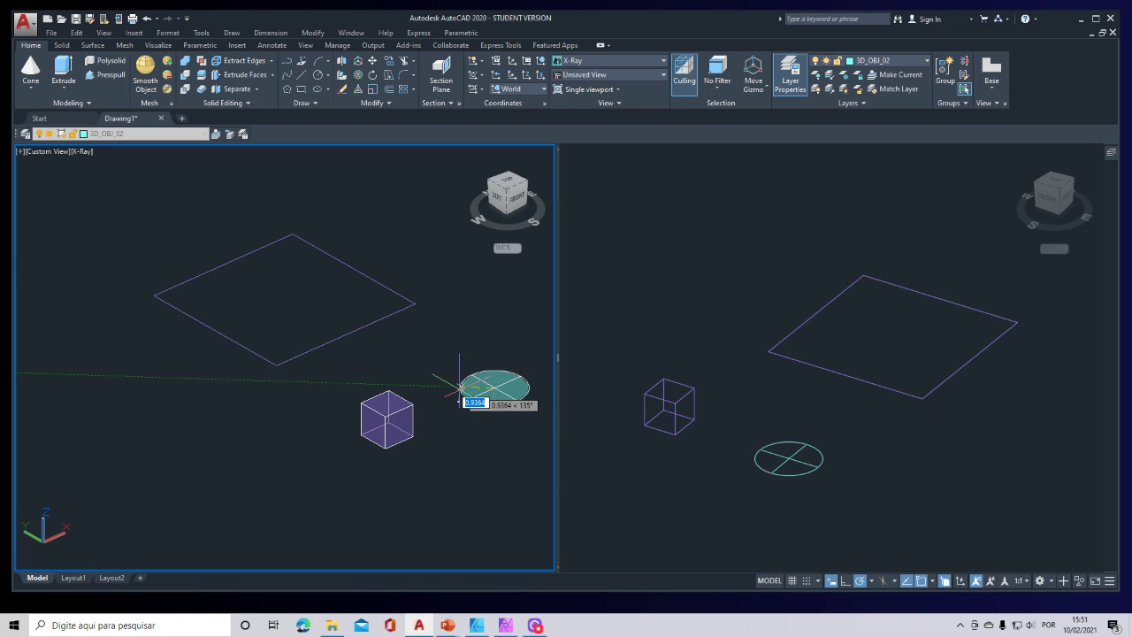
{"action": "left_click", "coordinate": [459, 388]}
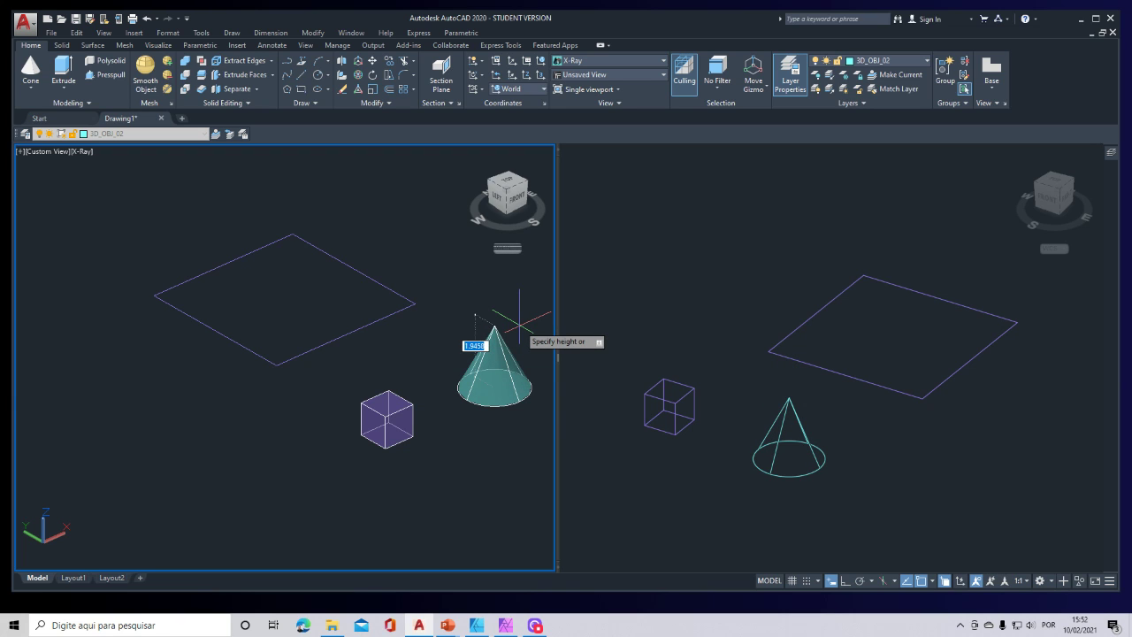
{"action": "type", "text": "1"}
{"action": "key", "text": "Return"}
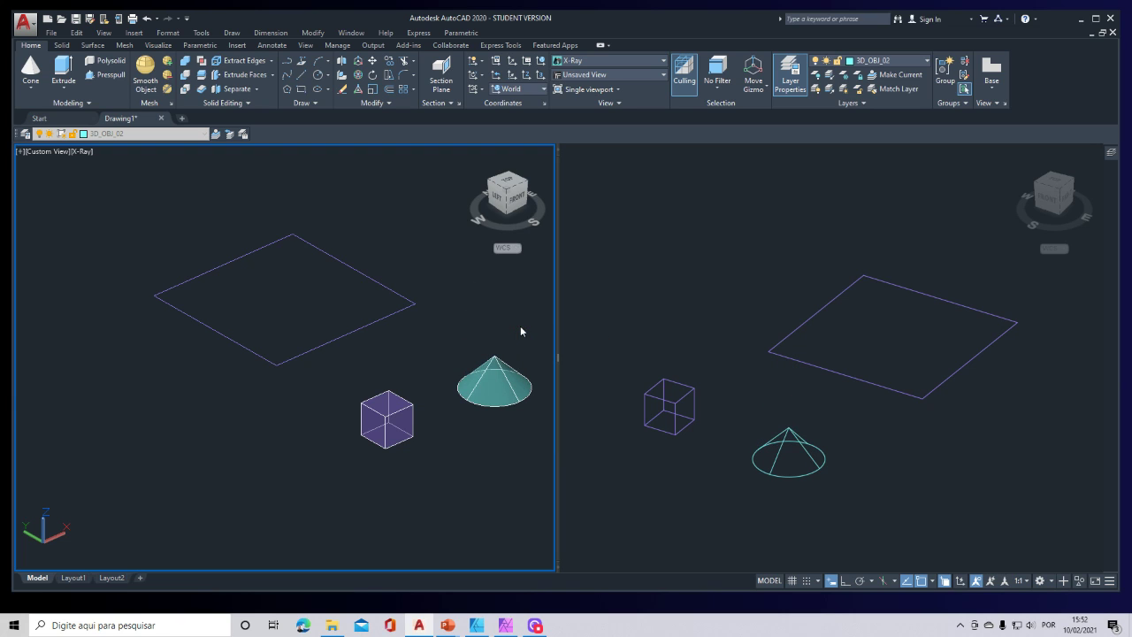
{"action": "left_click", "coordinate": [491, 380]}
{"action": "key", "text": "Escape"}
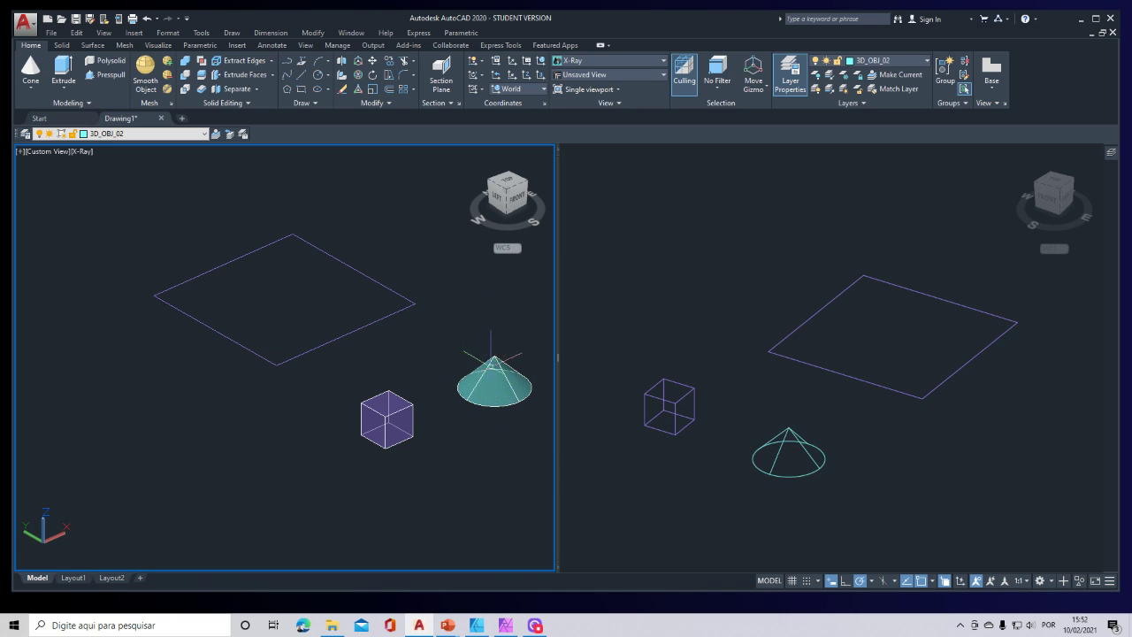
{"action": "left_click", "coordinate": [508, 371]}
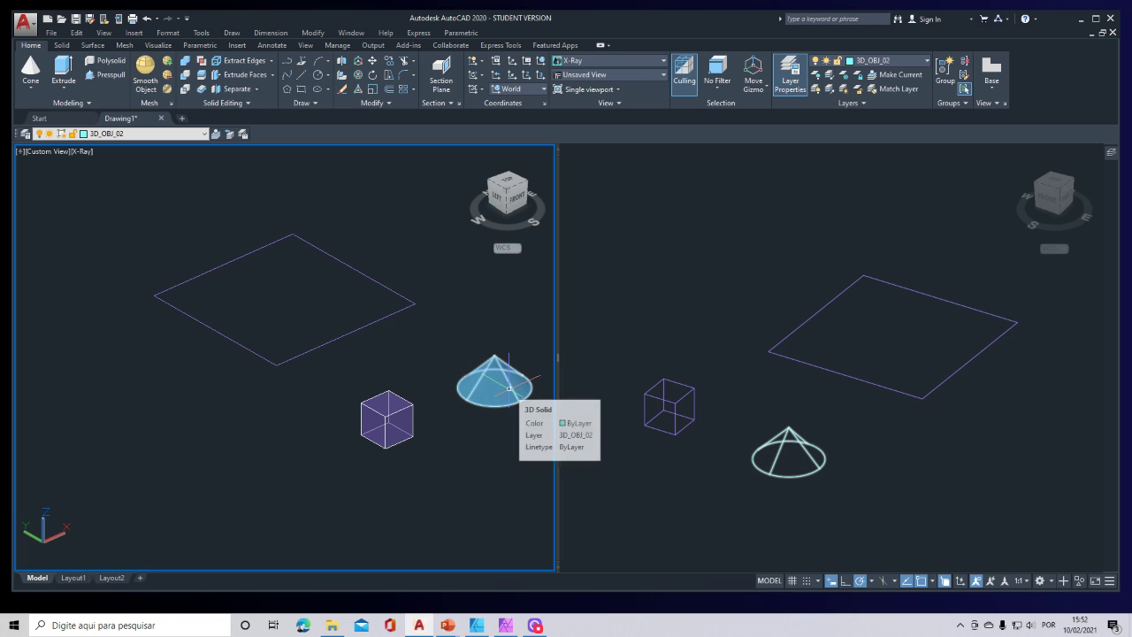
{"action": "key", "text": "Escape"}
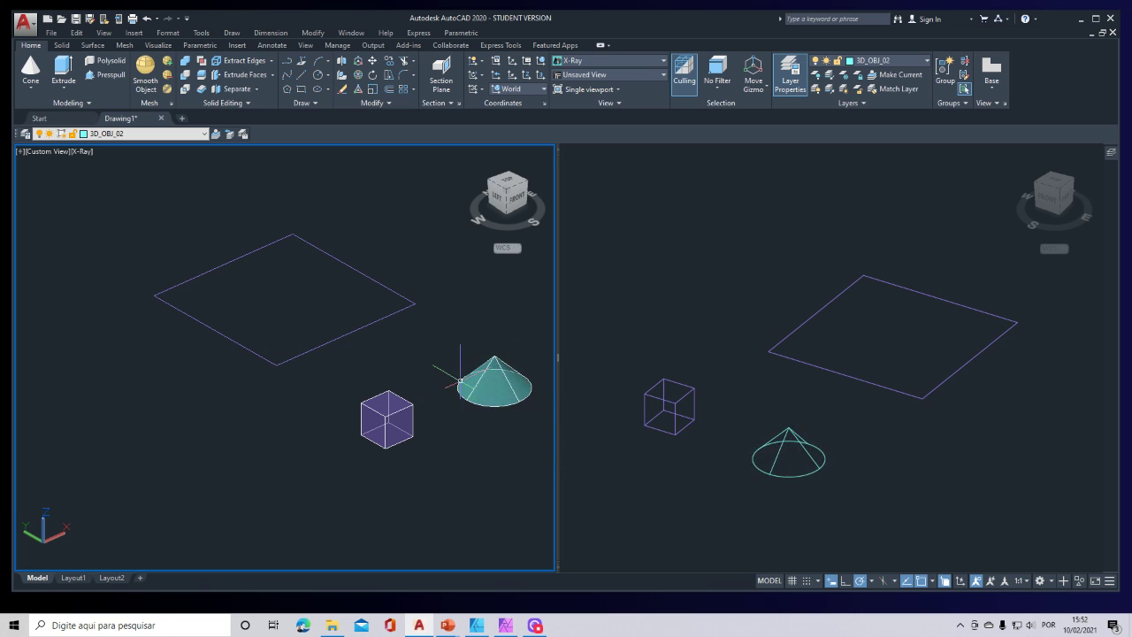
Draw a truncated cone near the square's corner that widens upwards, with a top radius of 1 m and a height of 1 m
{"action": "left_click", "coordinate": [31, 70]}
{"action": "left_click", "coordinate": [410, 351]}
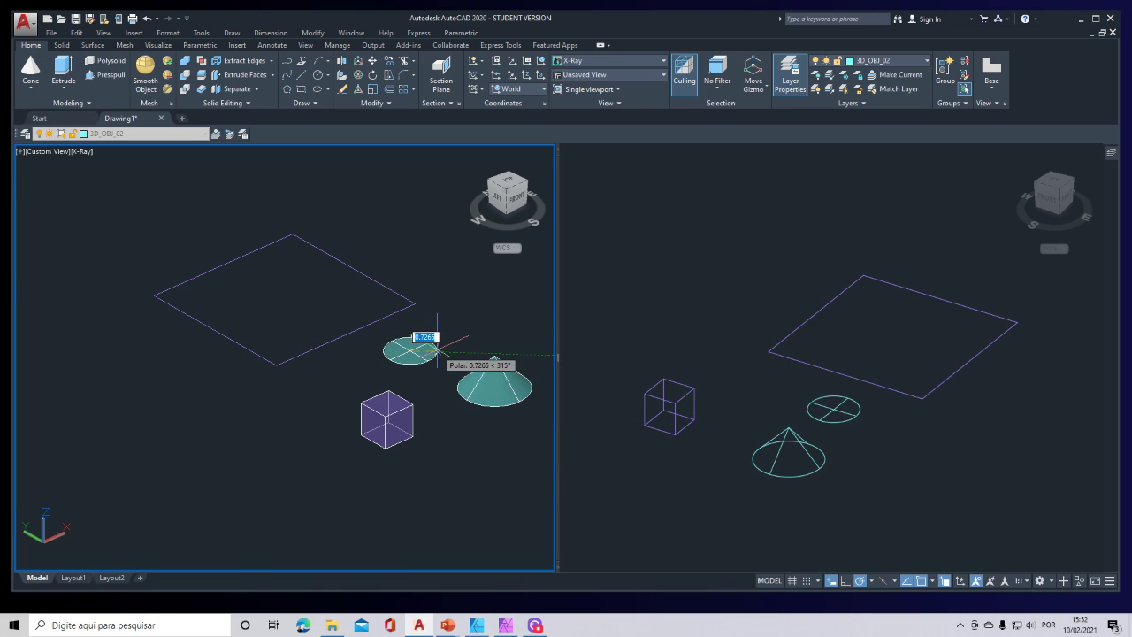
{"action": "left_click", "coordinate": [438, 354]}
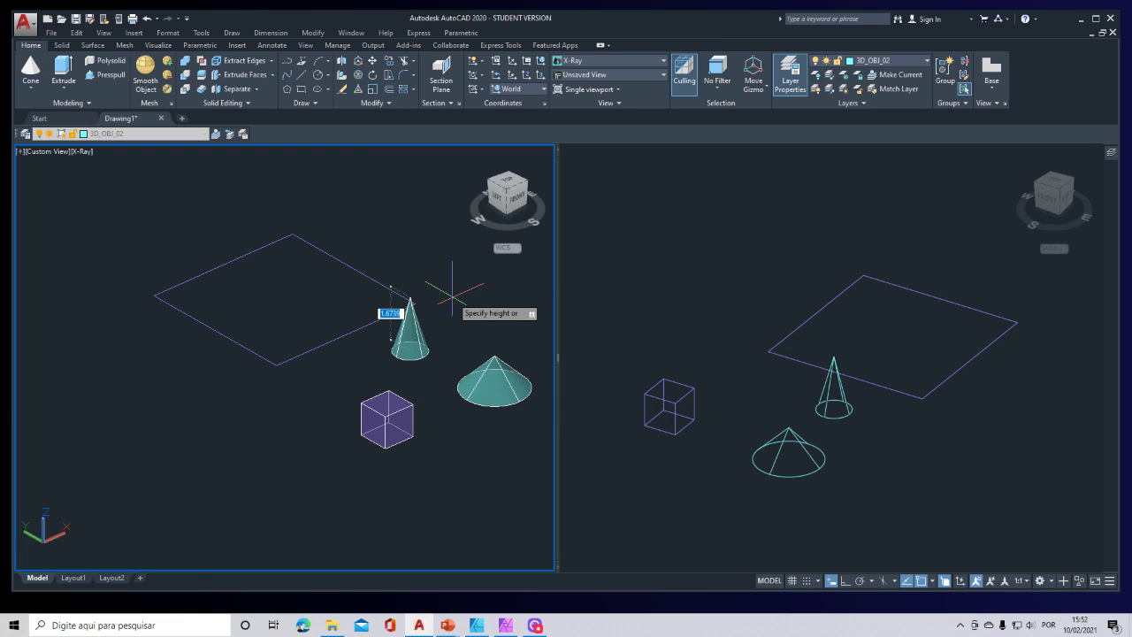
{"action": "key", "text": "Down"}
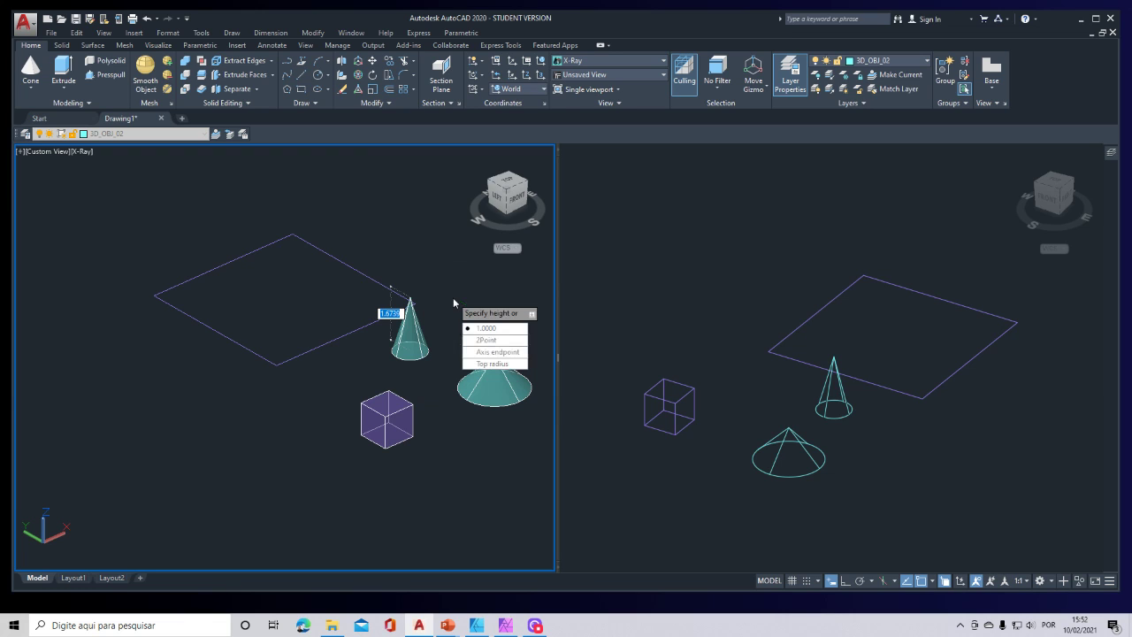
{"action": "left_click", "coordinate": [495, 363]}
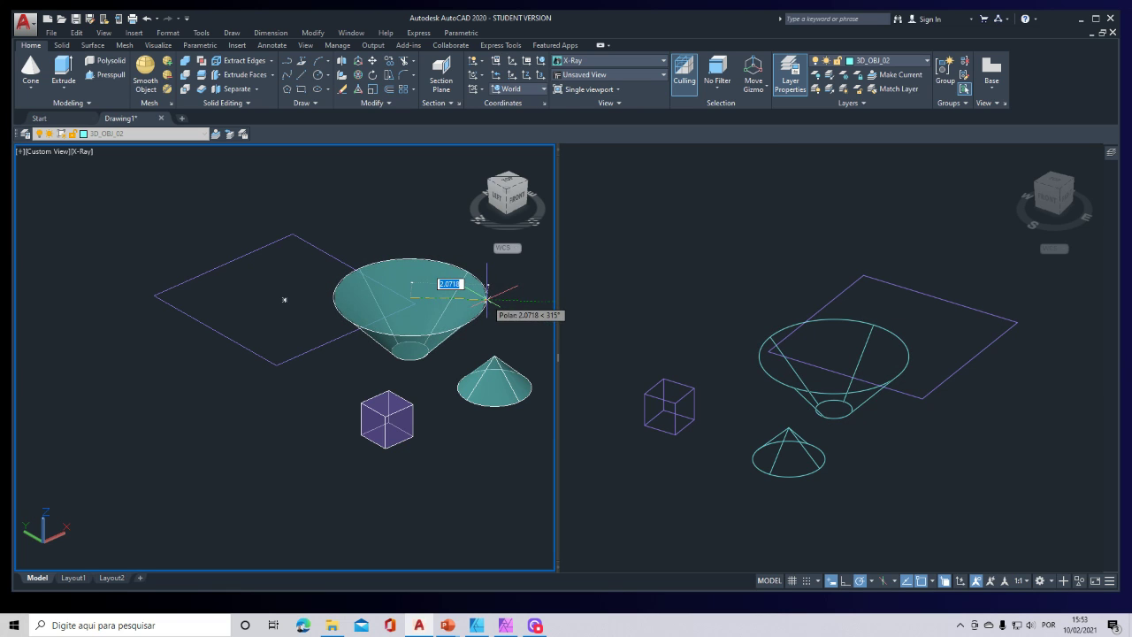
{"action": "type", "text": "1"}
{"action": "key", "text": "Return"}
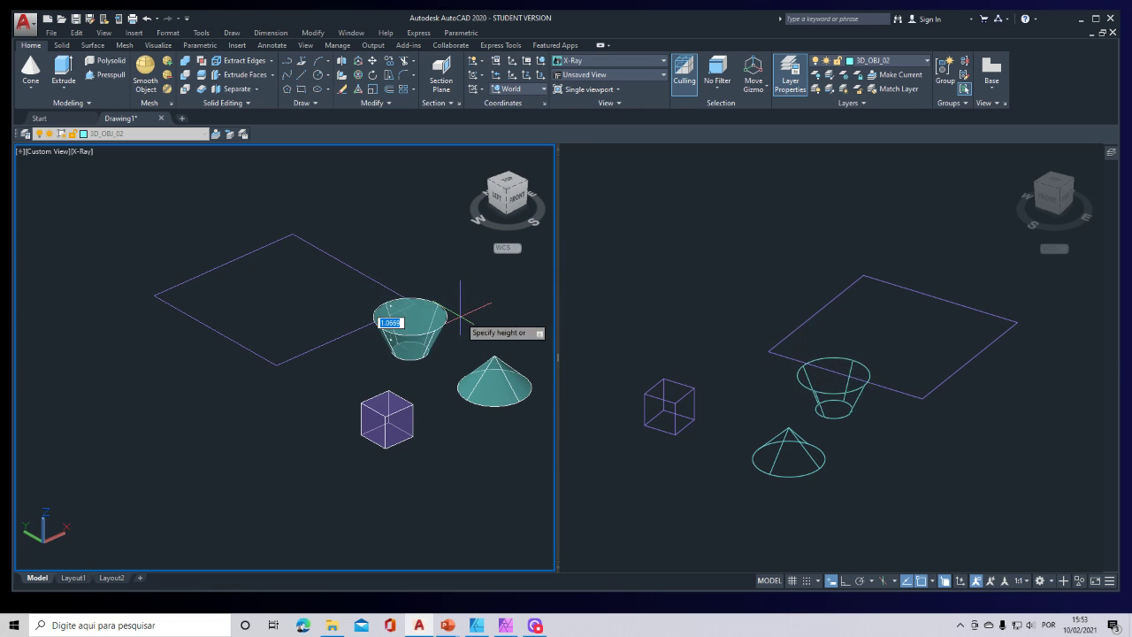
{"action": "type", "text": "1"}
{"action": "key", "text": "Return"}
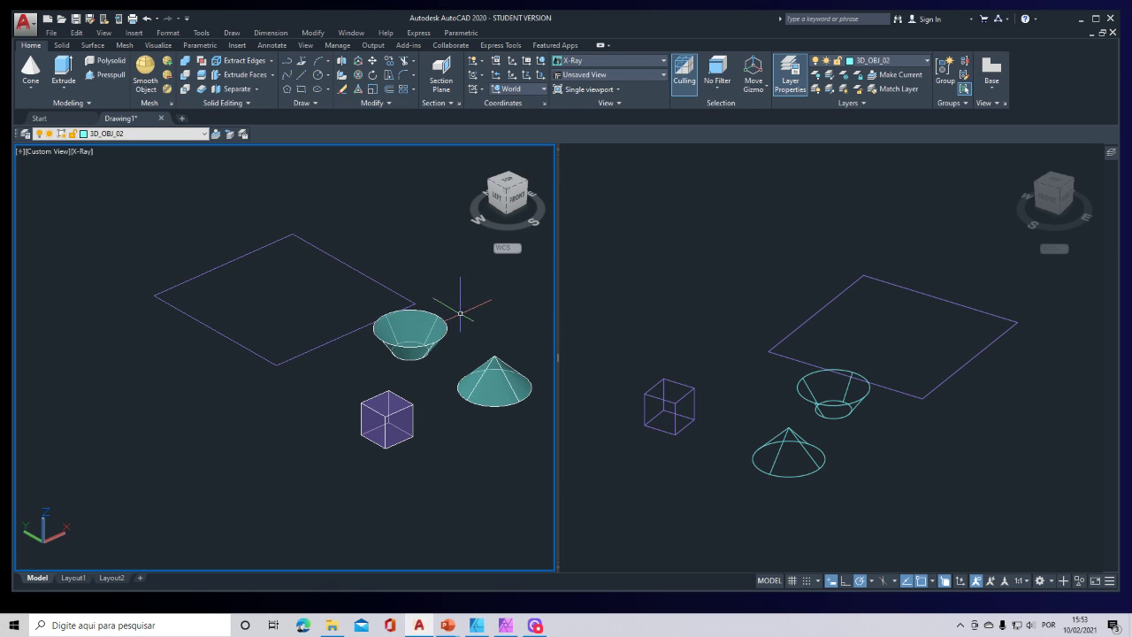
Make 3D_OBJ_03 the current layer and draw a sphere with a radius of about 1 m centered in the square
{"action": "mouse_move", "coordinate": [435, 392]}
{"action": "middle_mouse_down", "text": "shift"}
{"action": "mouse_move", "coordinate": [434, 366]}
{"action": "mouse_move", "coordinate": [425, 368]}
{"action": "mouse_move", "coordinate": [442, 372]}
{"action": "middle_mouse_up", "text": "shift"}
{"action": "middle_click_drag", "start_coordinate": [442, 373], "coordinate": [437, 391], "text": "shift"}
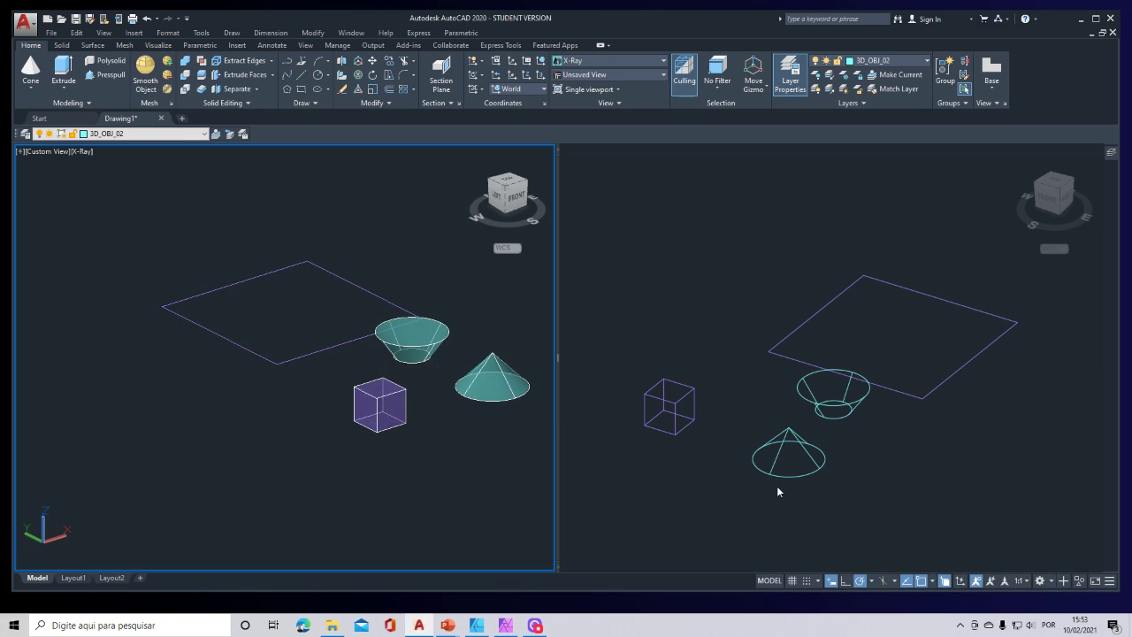
{"action": "left_click", "coordinate": [115, 134]}
{"action": "left_click", "coordinate": [116, 173]}
{"action": "left_click", "coordinate": [31, 88]}
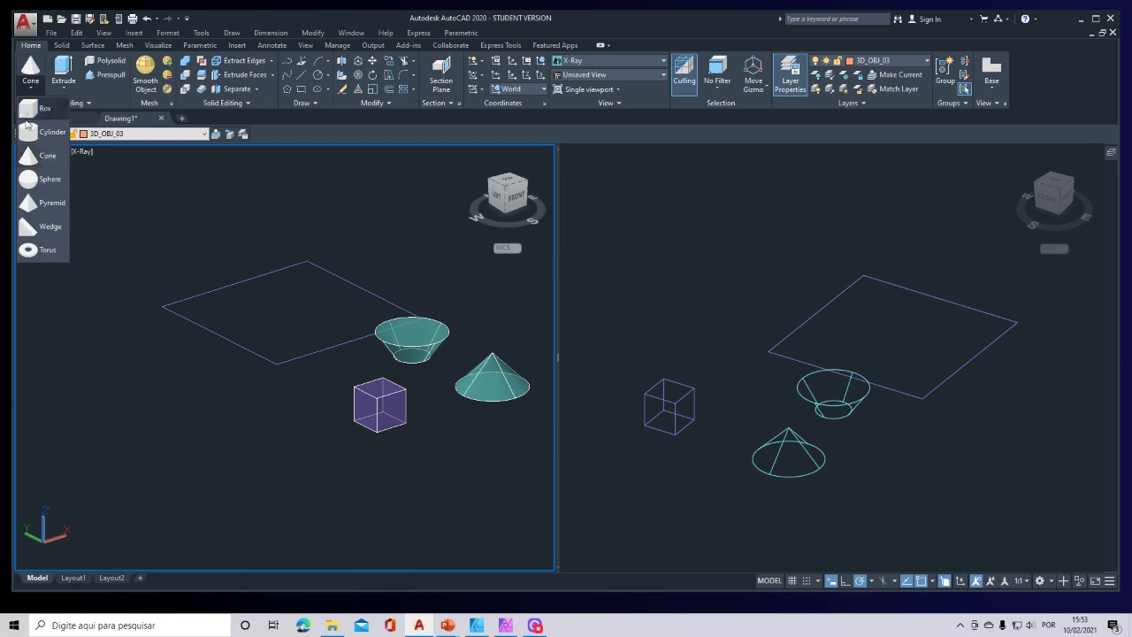
{"action": "left_click", "coordinate": [40, 176]}
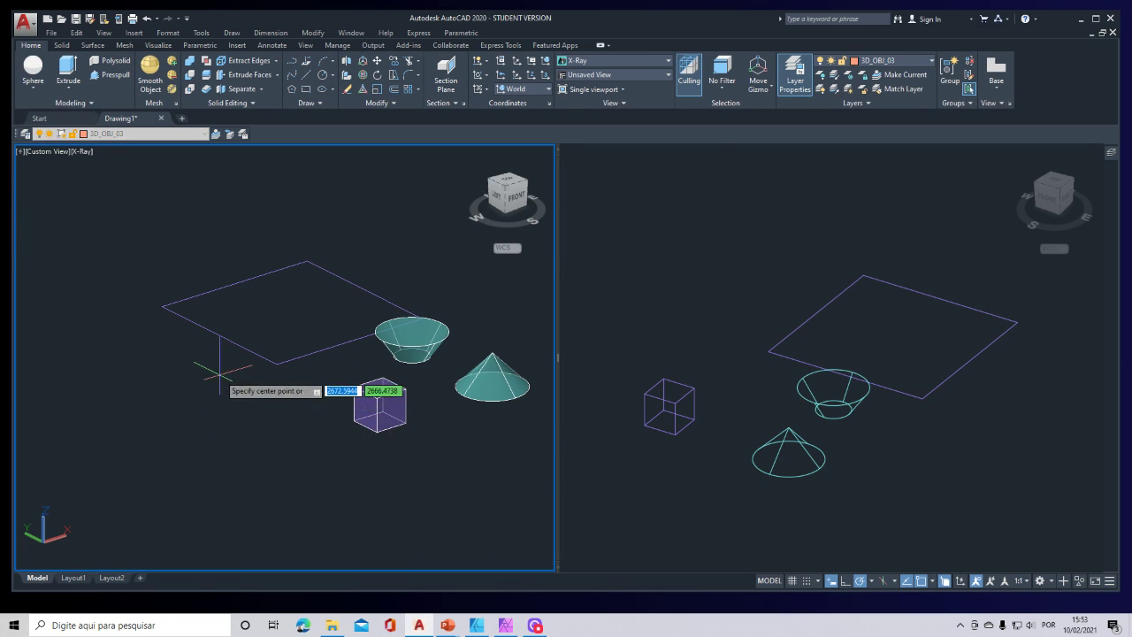
{"action": "left_click", "coordinate": [292, 312]}
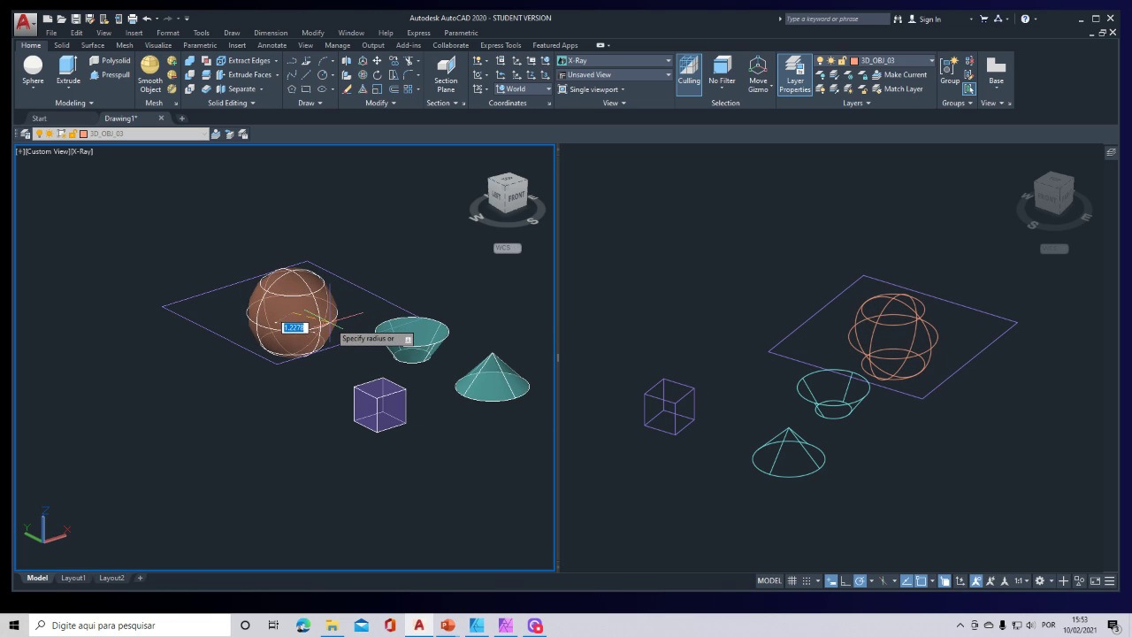
{"action": "key", "text": "Return"}
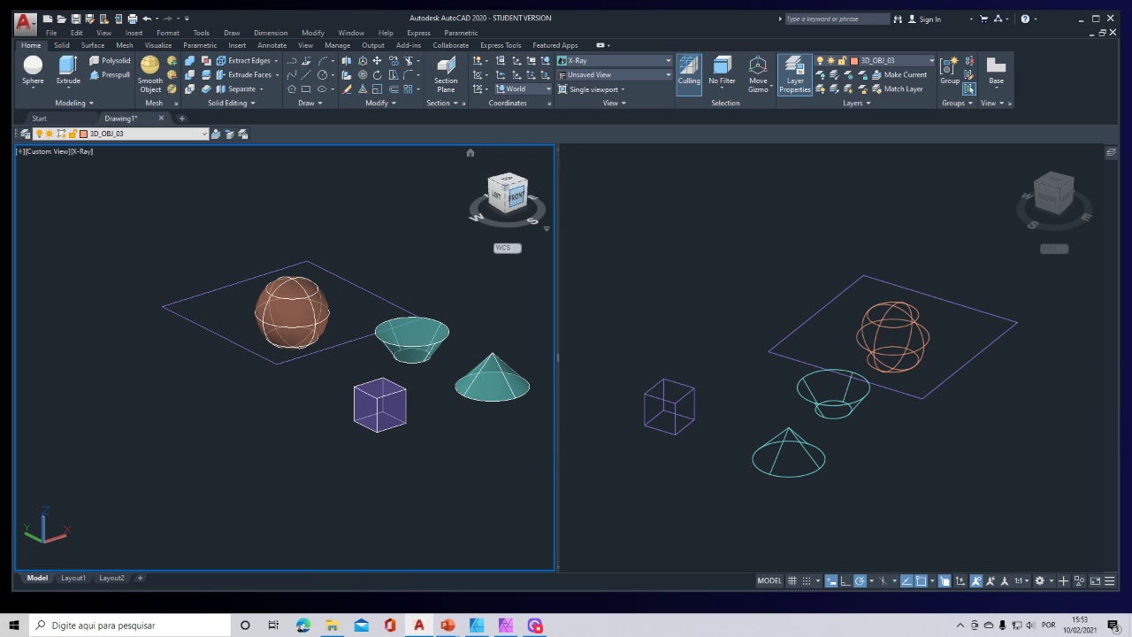
Check the sphere in the Front view and raise it about 1 m along Z with 3D Move, keeping X and Y at 0, to rest on the square's plane
{"action": "left_click", "coordinate": [515, 196]}
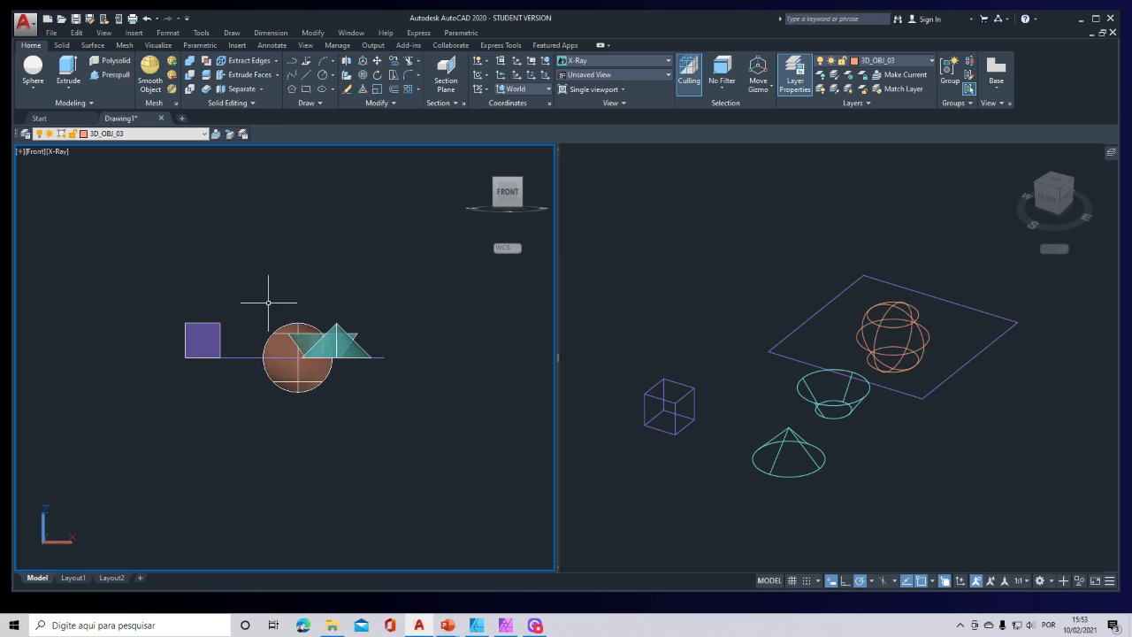
{"action": "middle_click_drag", "start_coordinate": [309, 425], "coordinate": [380, 458], "text": "shift"}
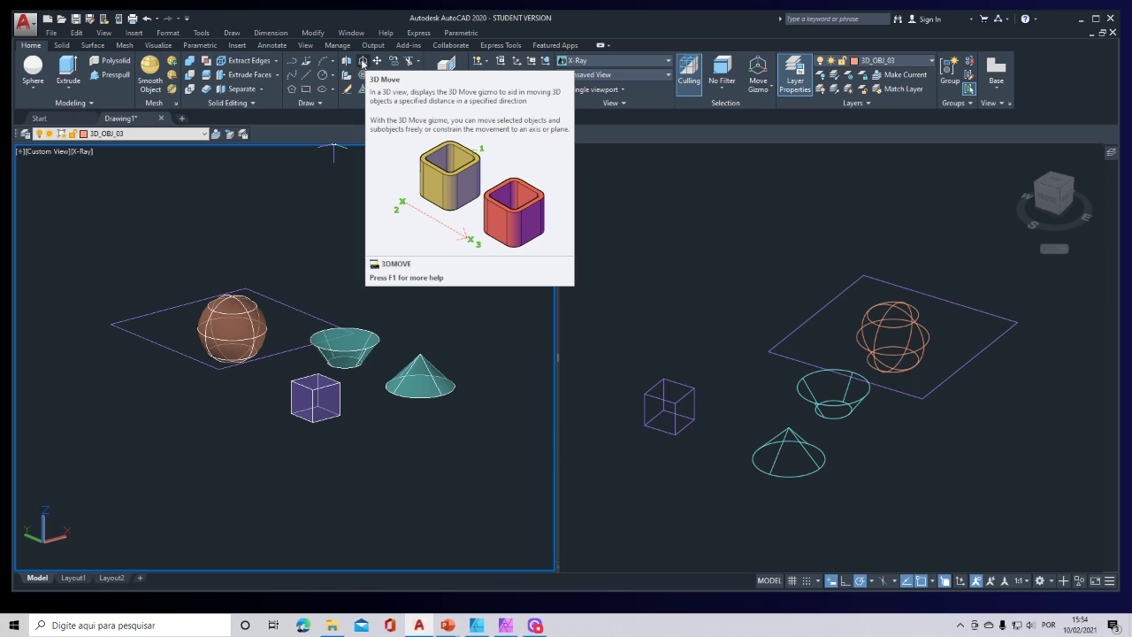
{"action": "left_click", "coordinate": [361, 65]}
{"action": "left_click", "coordinate": [249, 328]}
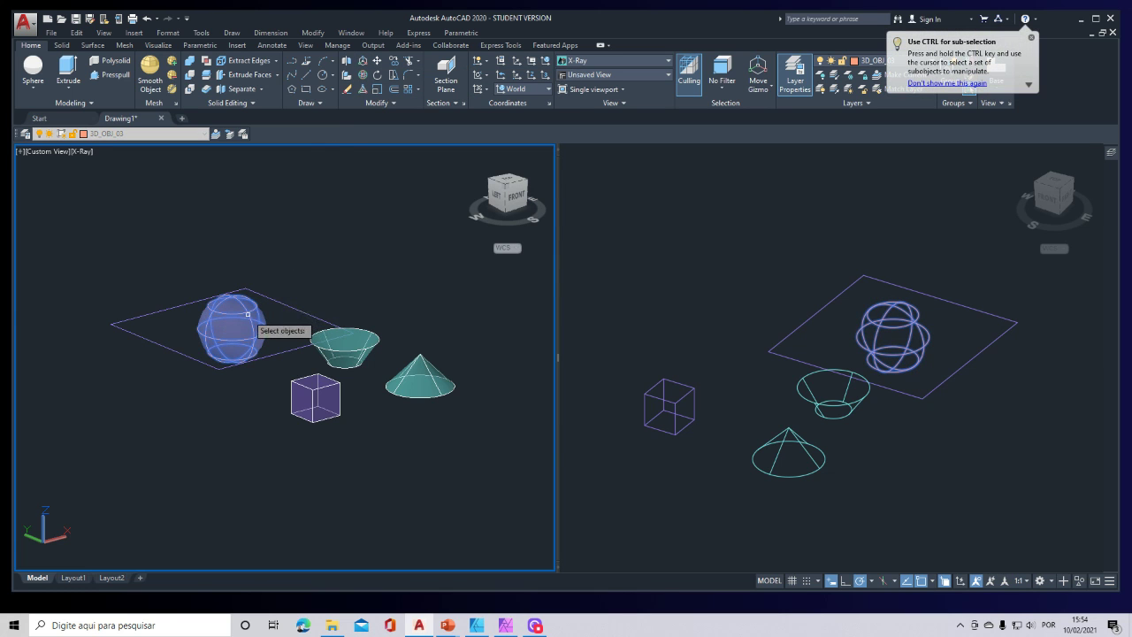
{"action": "key", "text": "Return"}
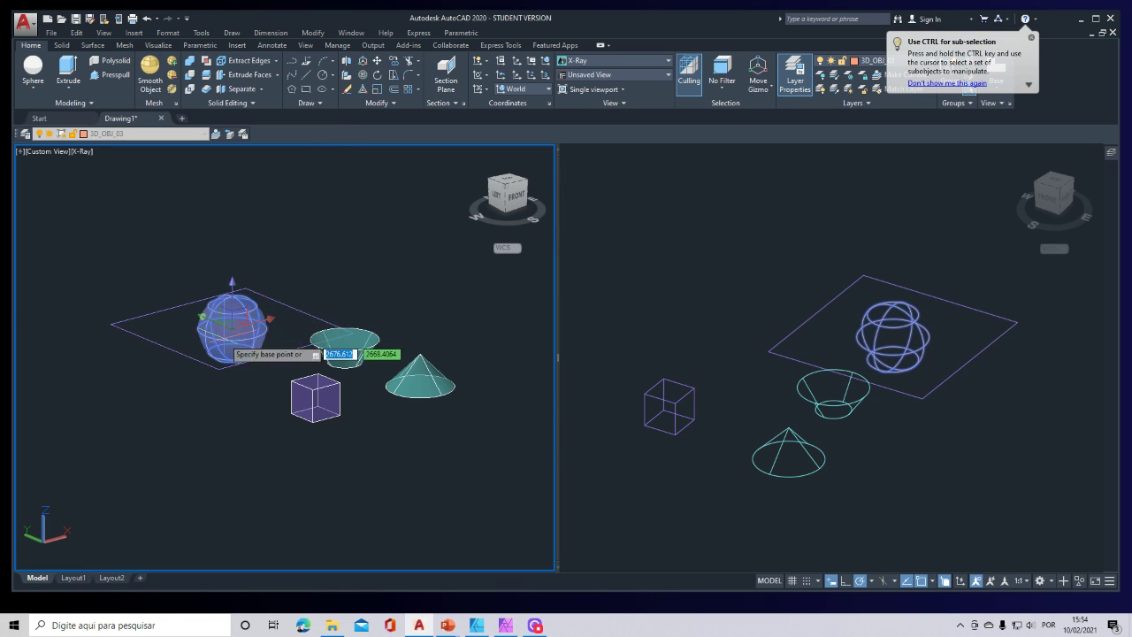
{"action": "left_click", "coordinate": [232, 328]}
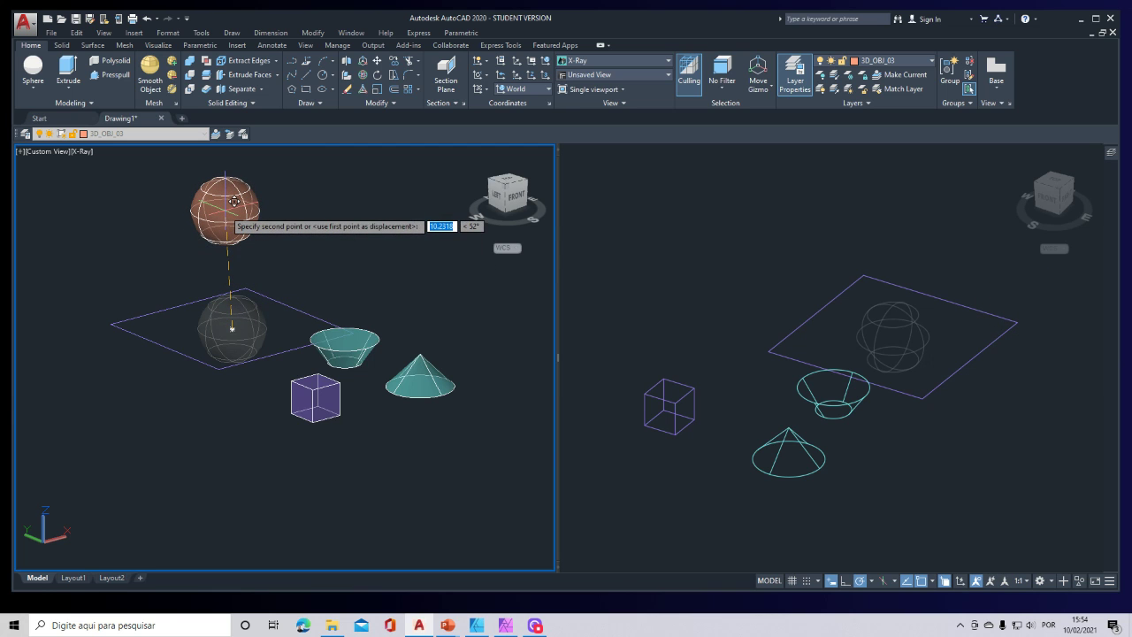
{"action": "type", "text": "0"}
{"action": "key", "text": "Tab"}
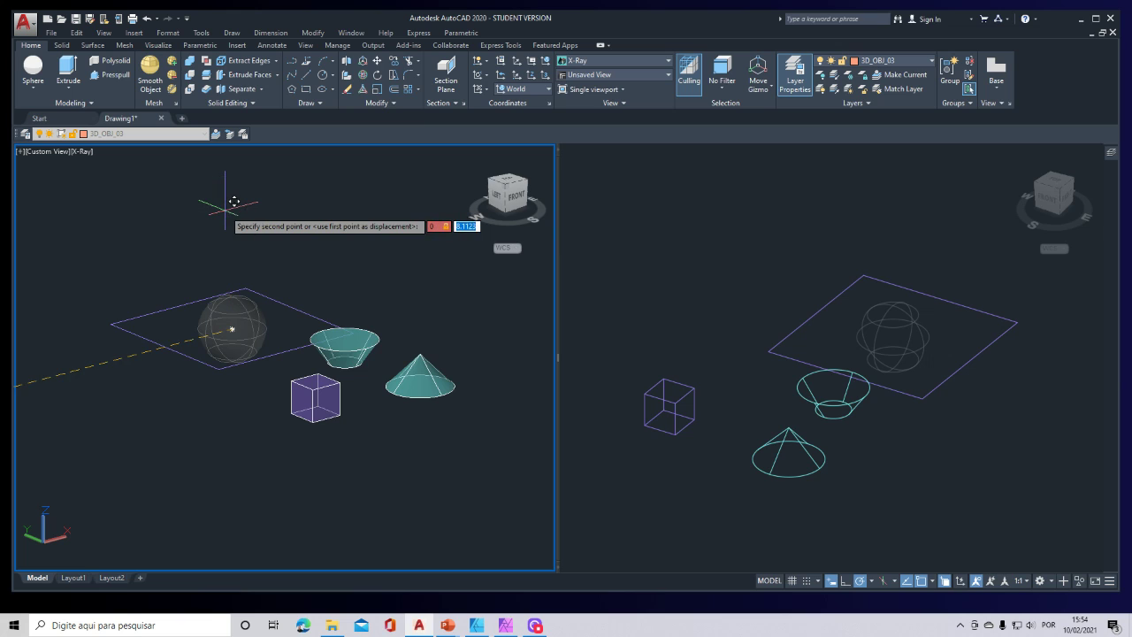
{"action": "type", "text": "0"}
{"action": "key", "text": "Tab"}
{"action": "key", "text": "Return"}
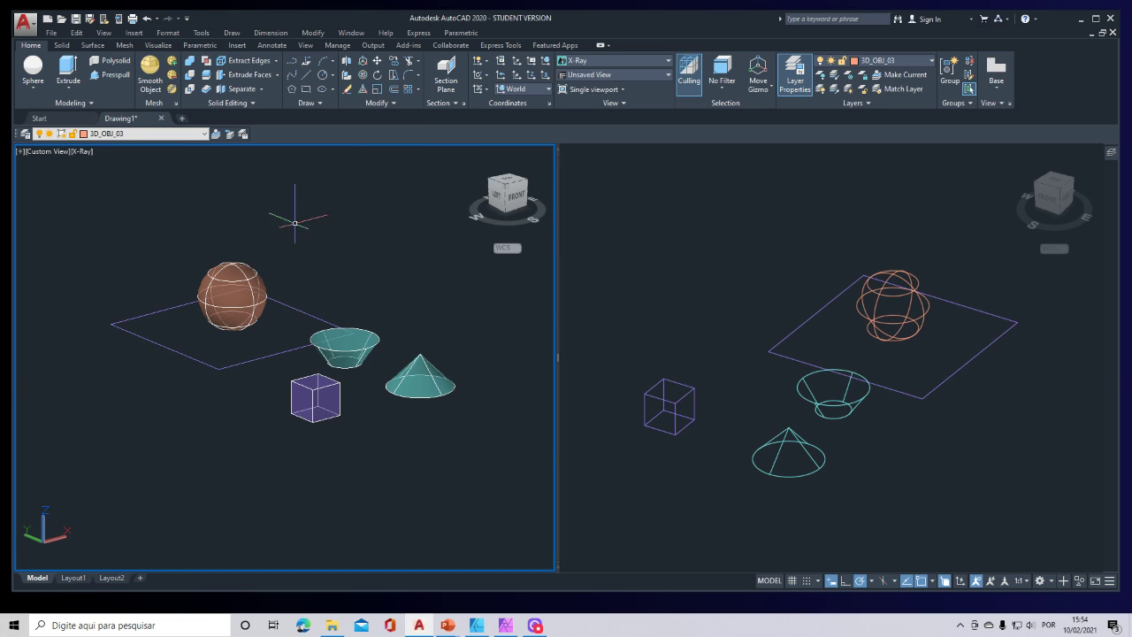
{"action": "left_click", "coordinate": [516, 195]}
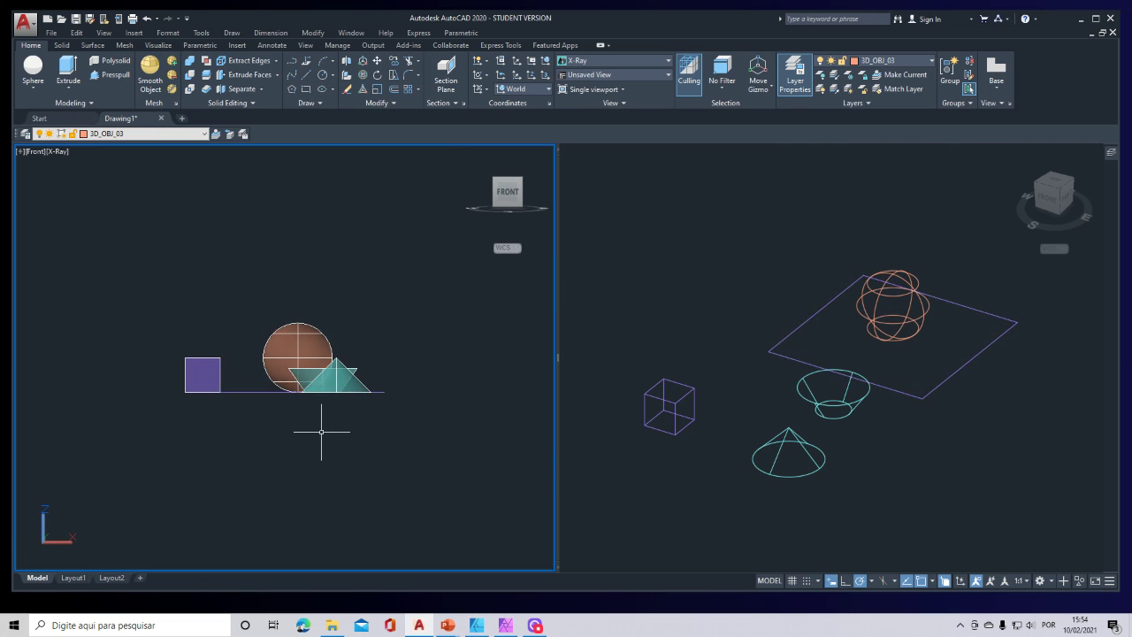
{"action": "middle_click_drag", "start_coordinate": [307, 437], "coordinate": [362, 469], "text": "shift"}
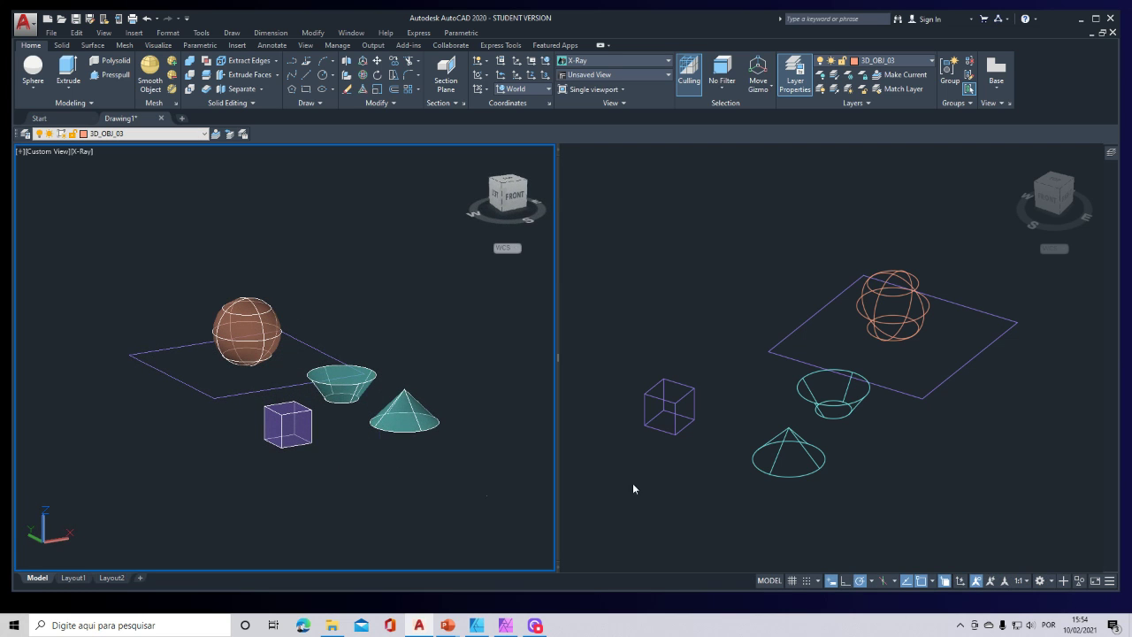
Set ISOLINES to 16 and regenerate the drawing to show the cones and sphere with a denser wireframe in the right viewport
{"action": "left_click", "coordinate": [723, 480]}
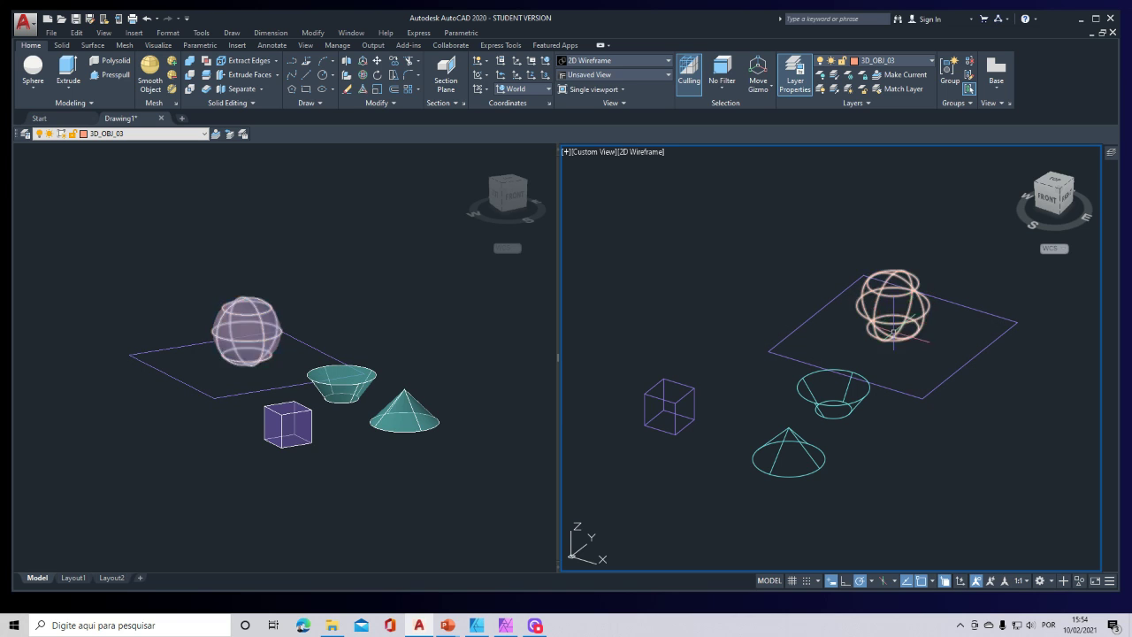
{"action": "middle_click_drag", "start_coordinate": [873, 374], "coordinate": [846, 371], "text": "shift"}
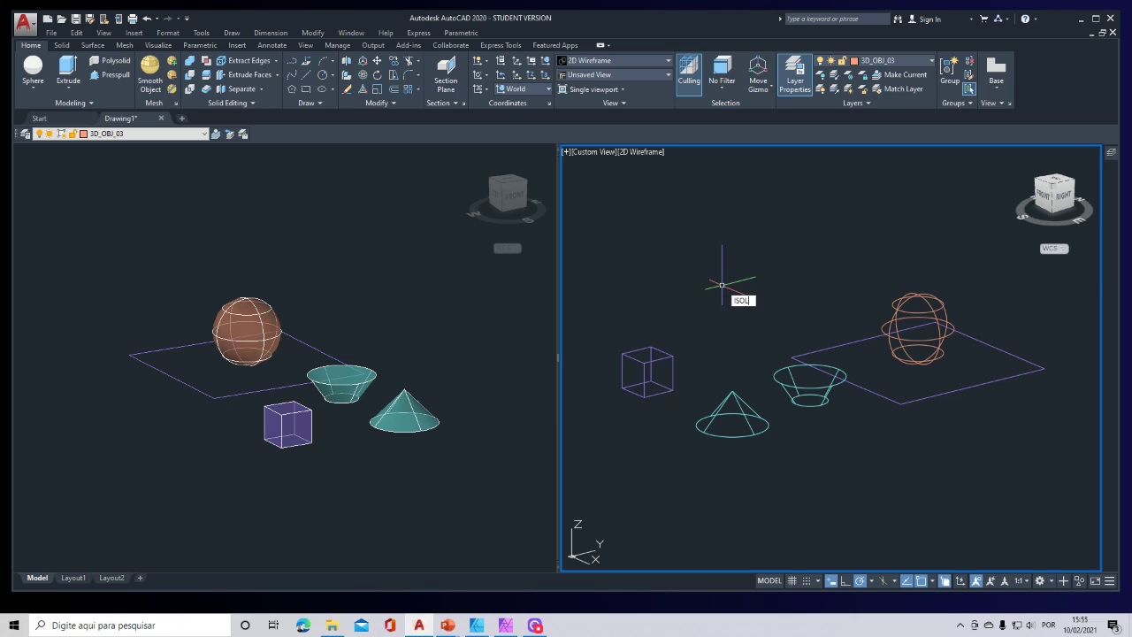
{"action": "key", "text": "Return"}
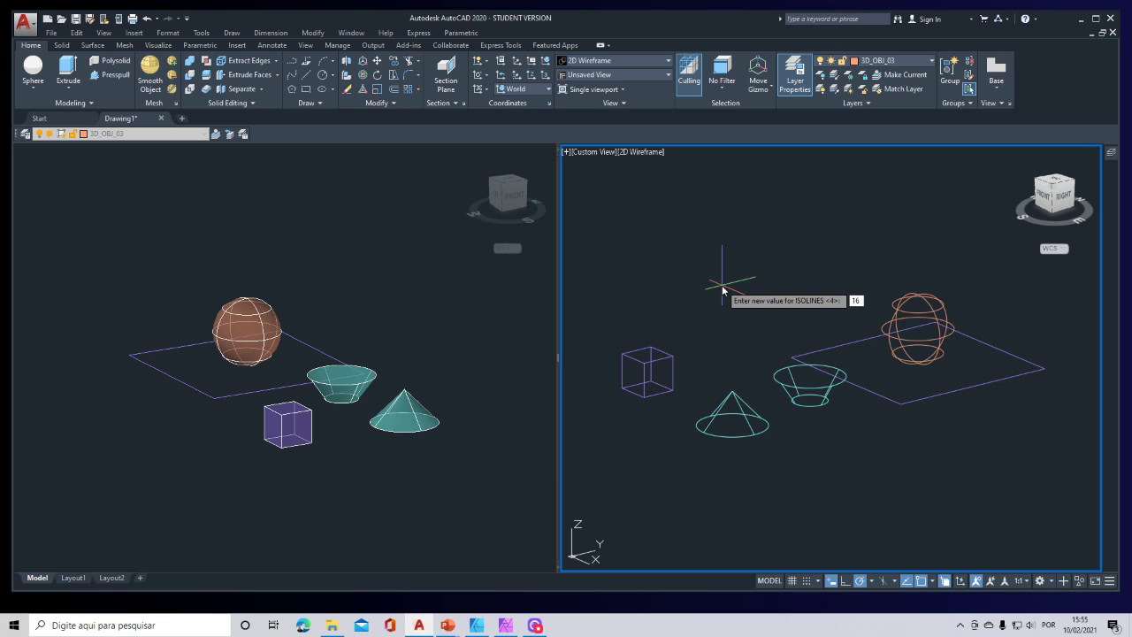
{"action": "key", "text": "Return"}
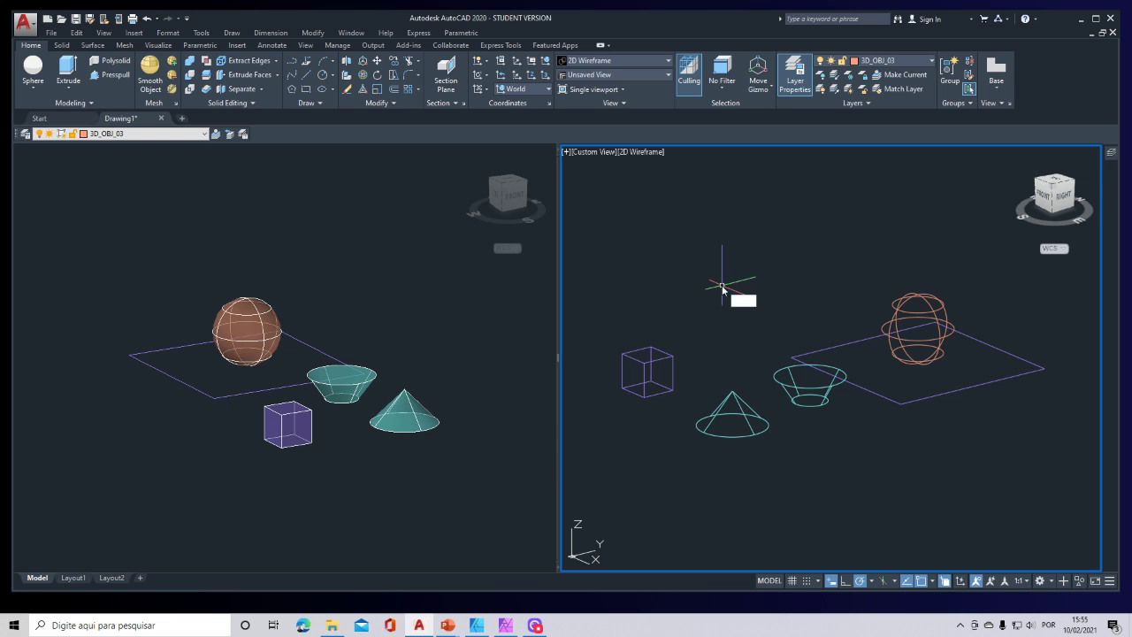
{"action": "key", "text": "Return"}
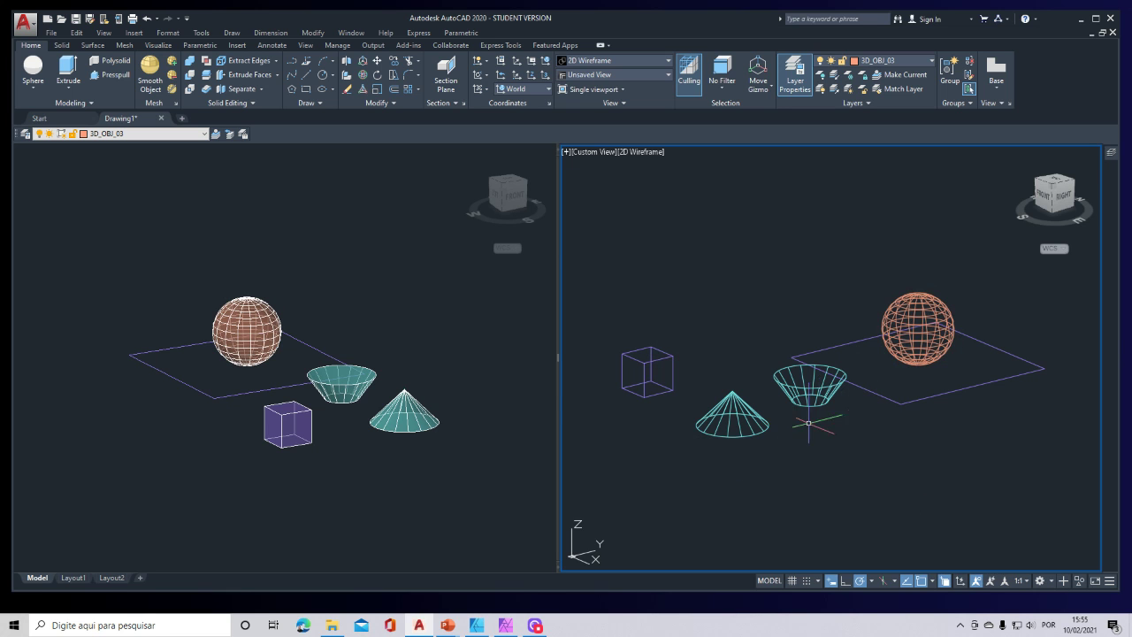
{"action": "mouse_move", "coordinate": [758, 462]}
{"action": "middle_mouse_down", "text": "shift"}
{"action": "mouse_move", "coordinate": [778, 442]}
{"action": "mouse_move", "coordinate": [967, 435]}
{"action": "mouse_move", "coordinate": [845, 429]}
{"action": "mouse_move", "coordinate": [761, 399]}
{"action": "mouse_move", "coordinate": [759, 449]}
{"action": "middle_mouse_up", "text": "shift"}
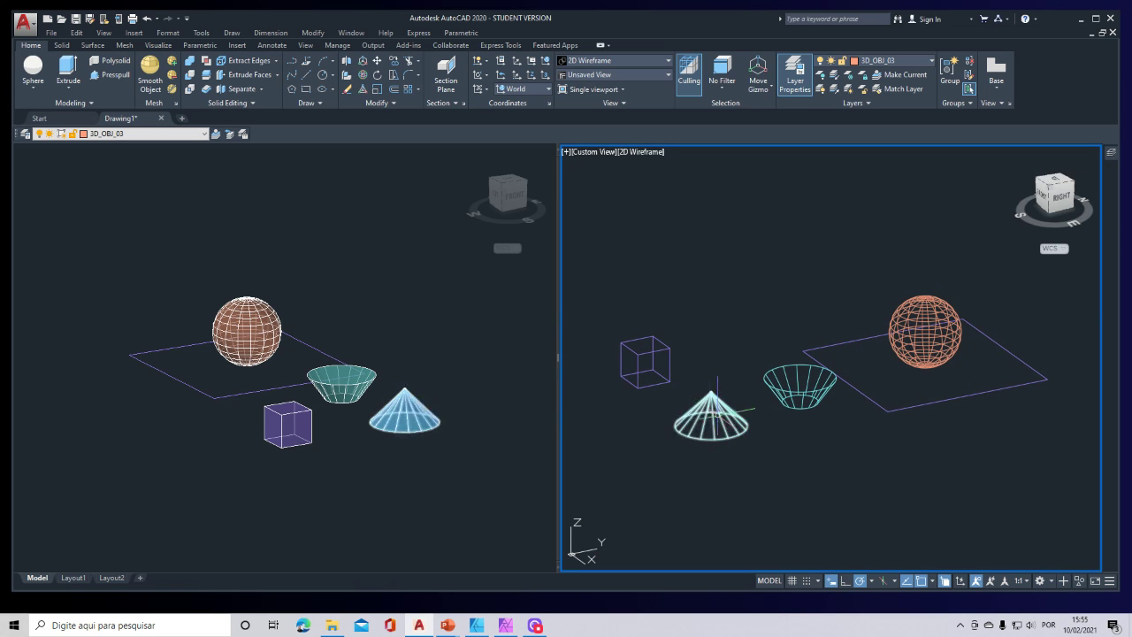